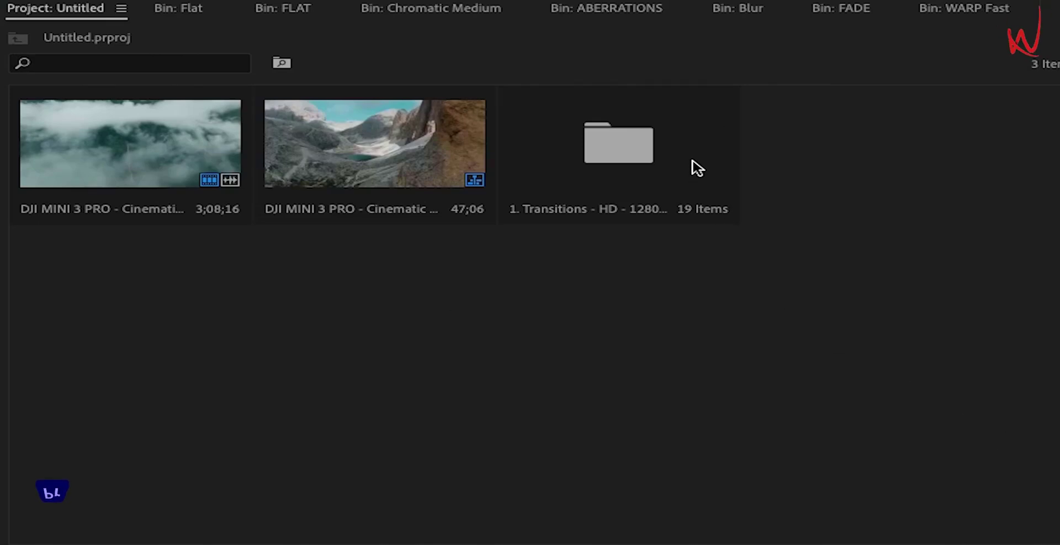
Open the 1. Transitions pack folder and its GLITCH subfolder.
click(654, 155)
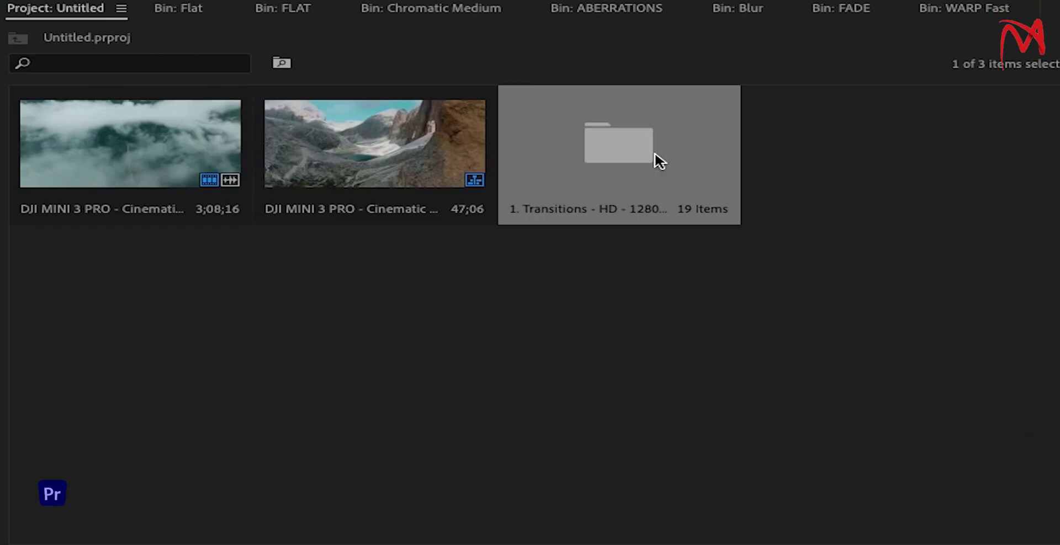
double_click(655, 155)
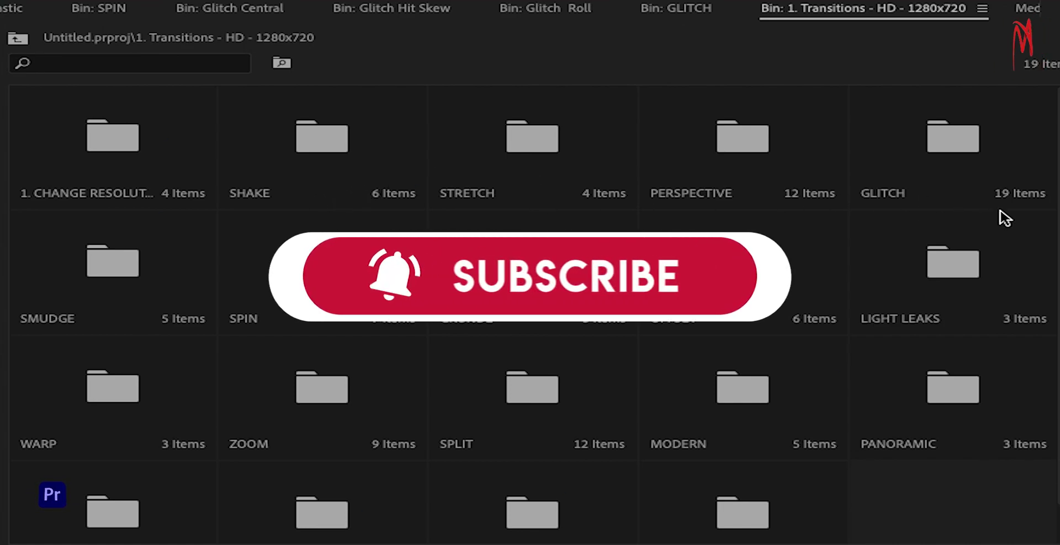
scroll(1057, 254, down, 2)
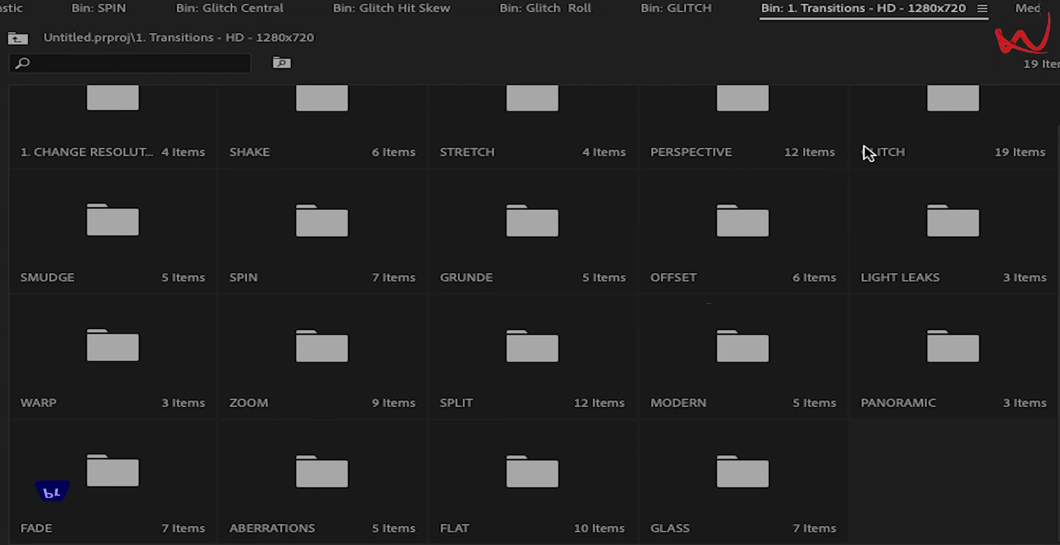
double_click(945, 140)
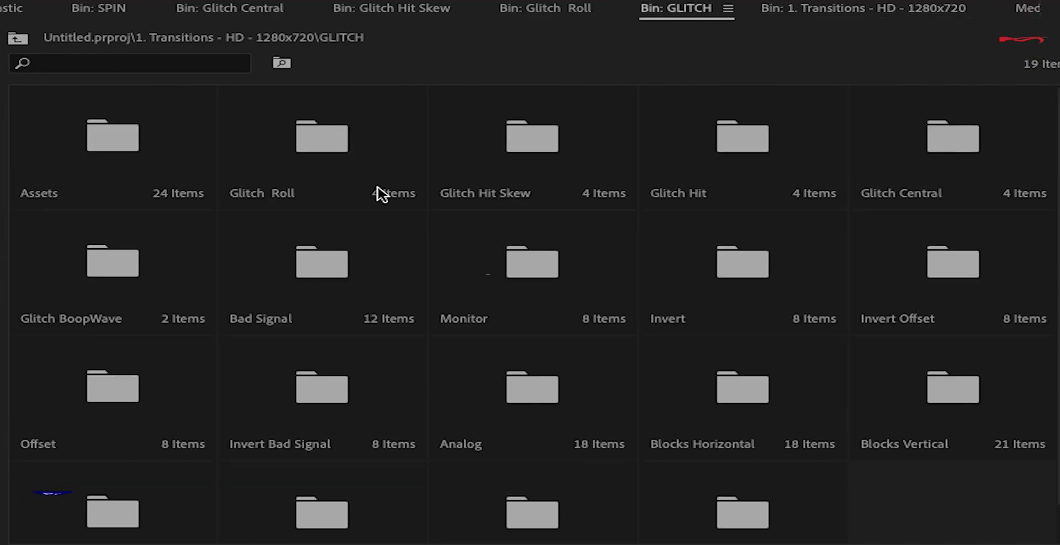
Preview the Glitch Roll and Glitch Hit Skew transition bins, ending back in GLITCH.
double_click(344, 166)
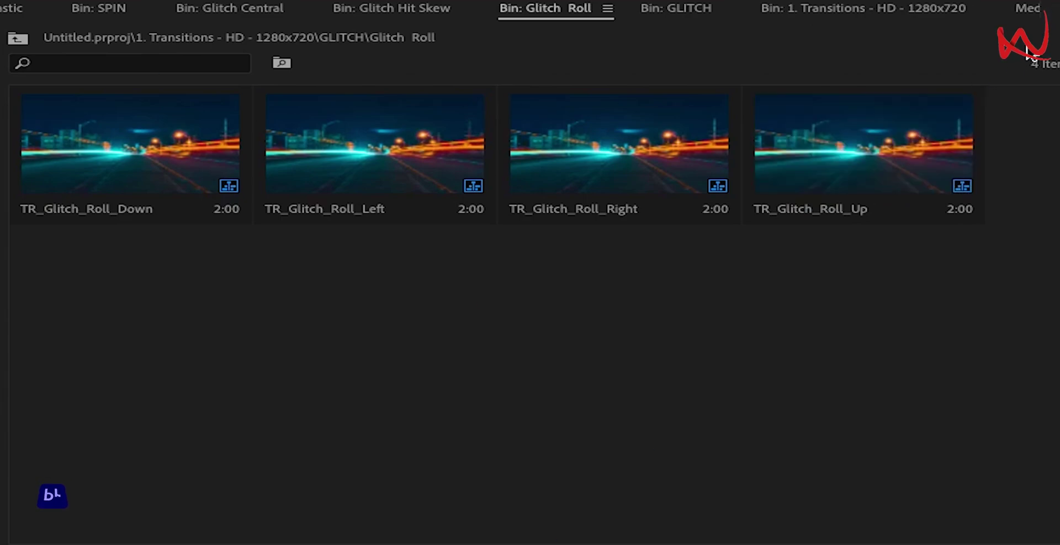
click(673, 12)
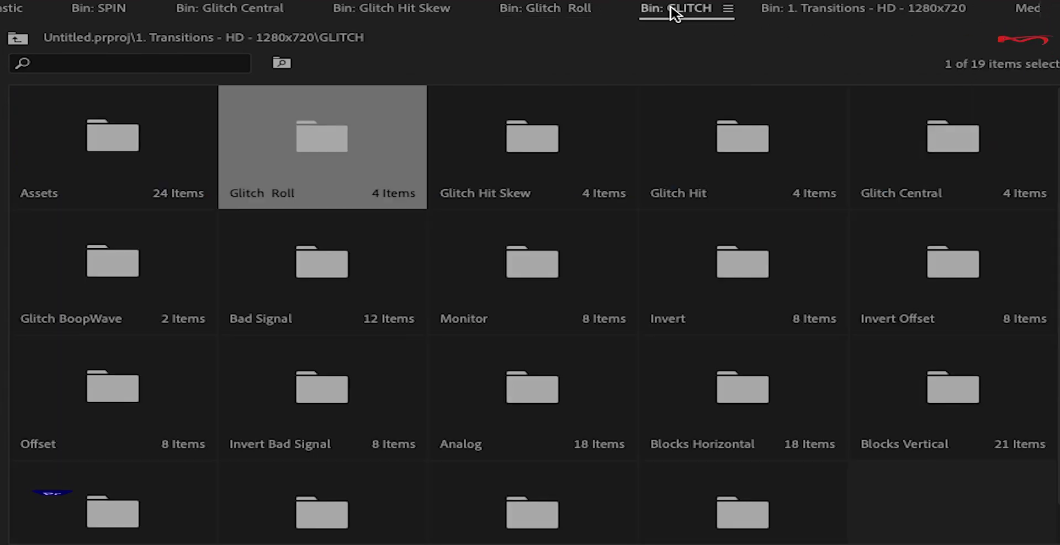
double_click(531, 156)
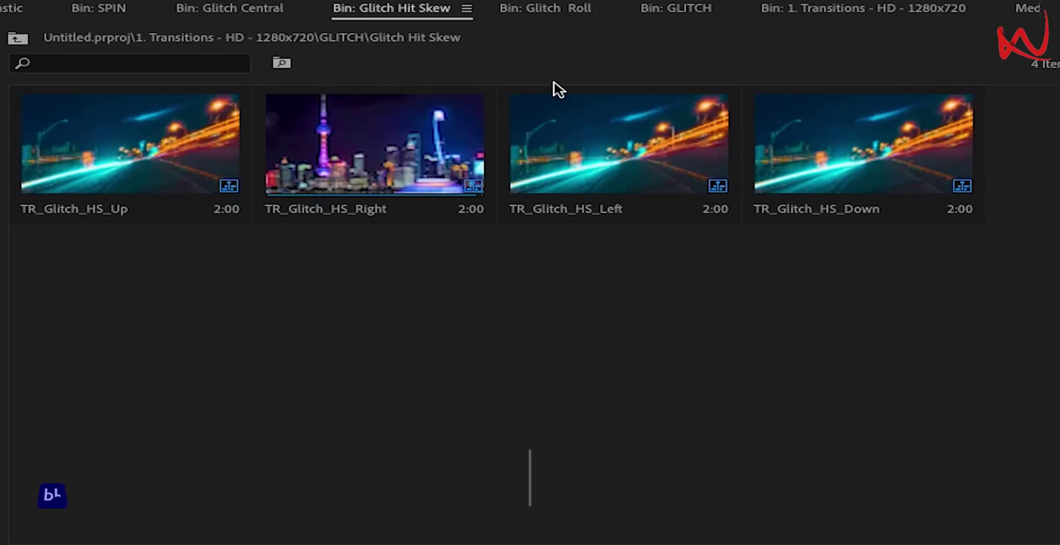
click(670, 16)
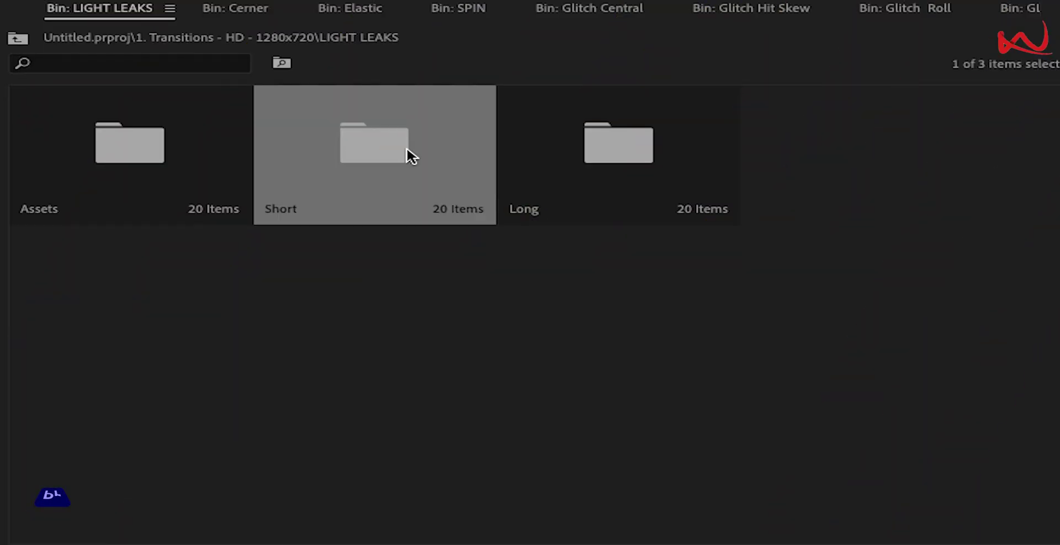
Open the Short folder of LIGHT LEAKS transitions.
double_click(406, 148)
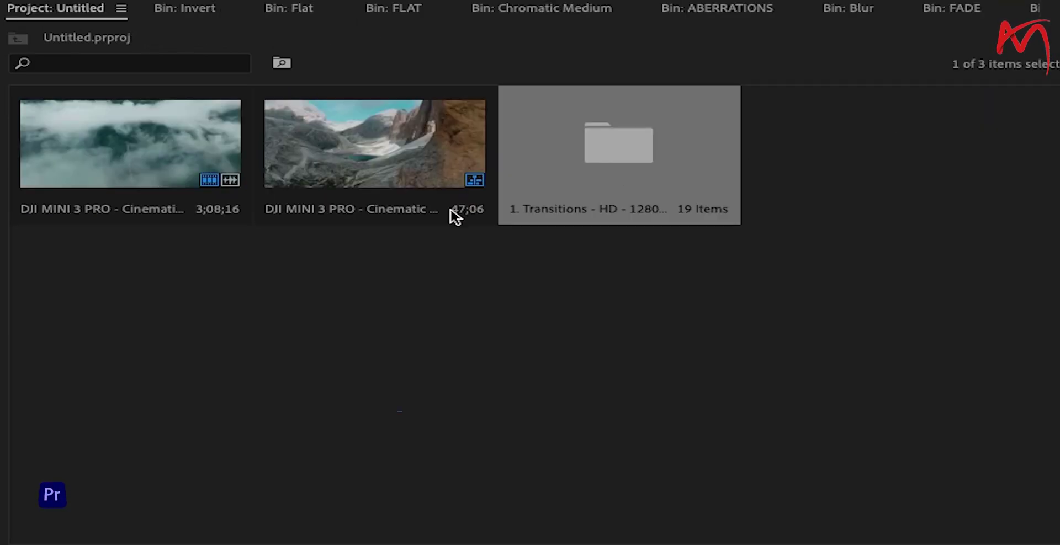
Open the 1. Transitions pack and its SPLIT folder as a bin.
double_click(570, 171)
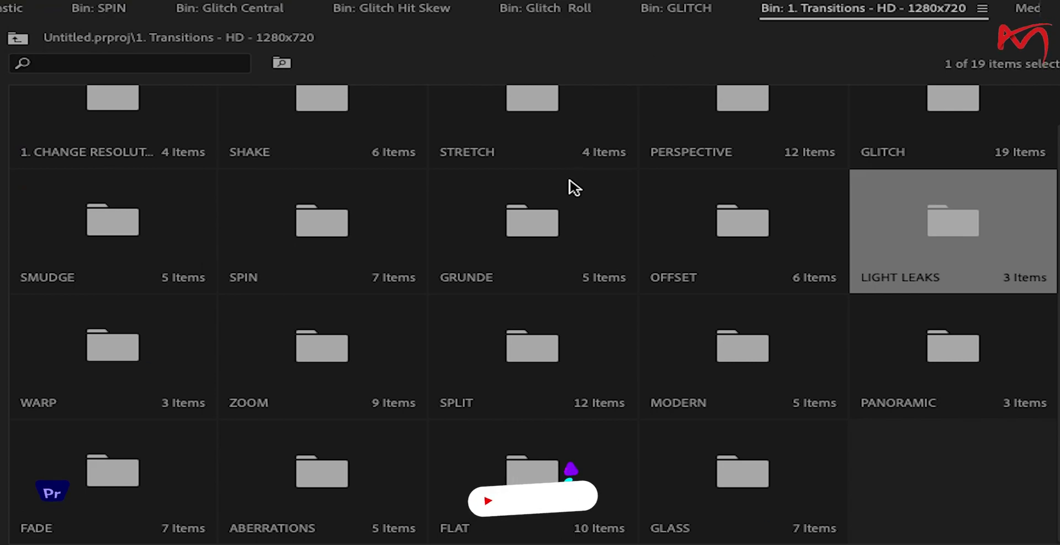
double_click(532, 363)
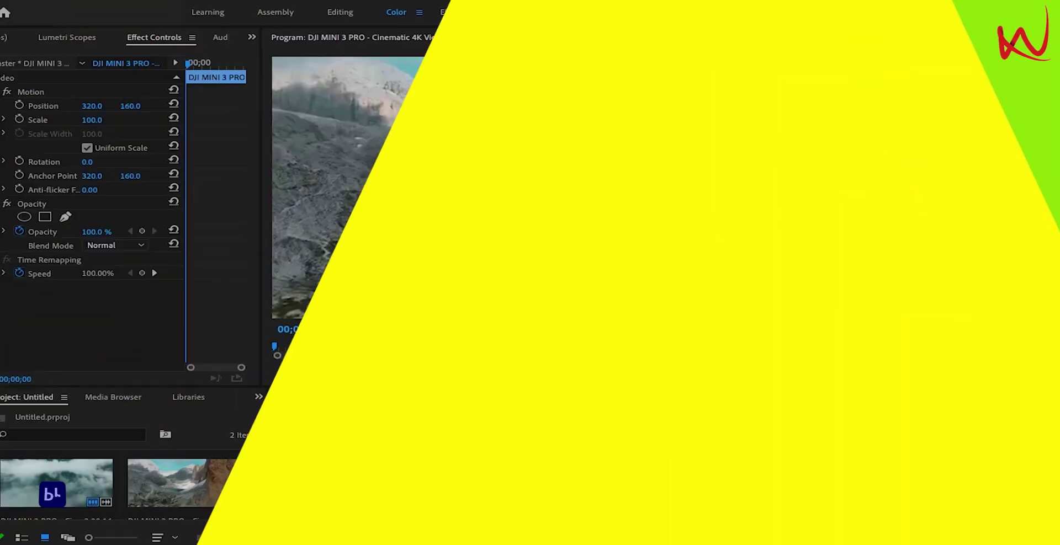
Play and scrub the DJI MINI 3 PRO sequence, then bring up the Import dialog.
key(space)
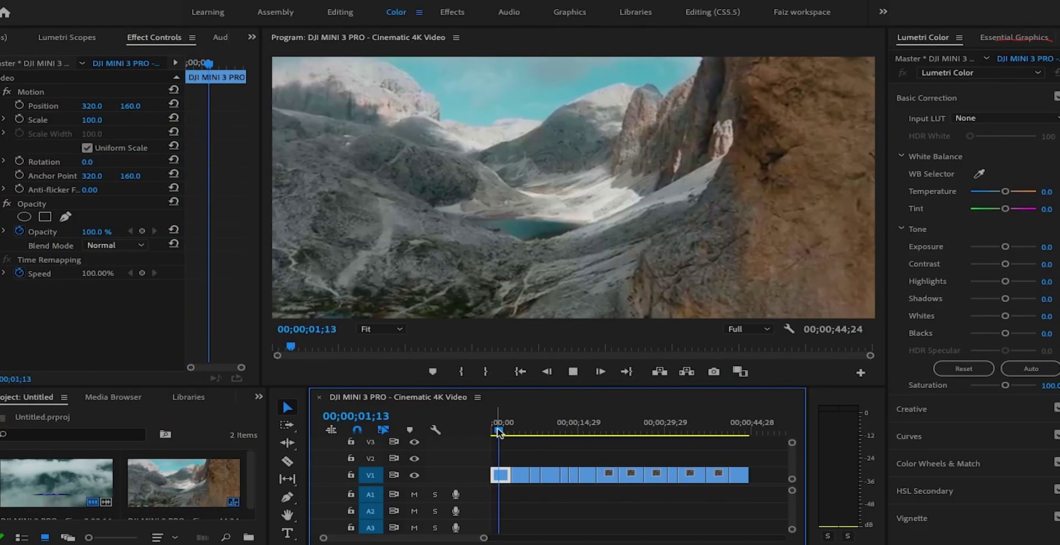
click(506, 432)
mouse_move(506, 433)
mouse_down()
mouse_move(750, 398)
mouse_move(579, 383)
mouse_move(488, 407)
mouse_up()
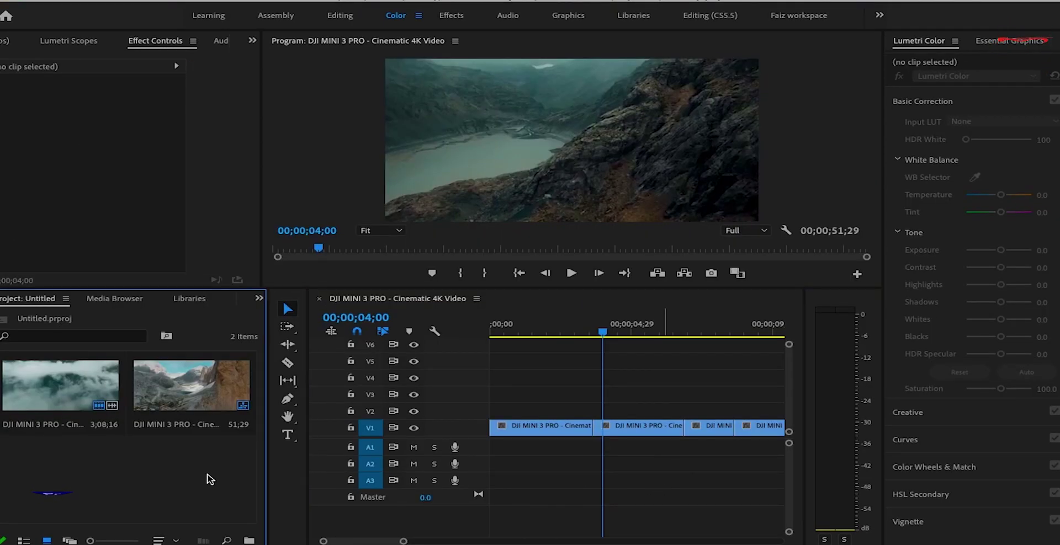
double_click(207, 478)
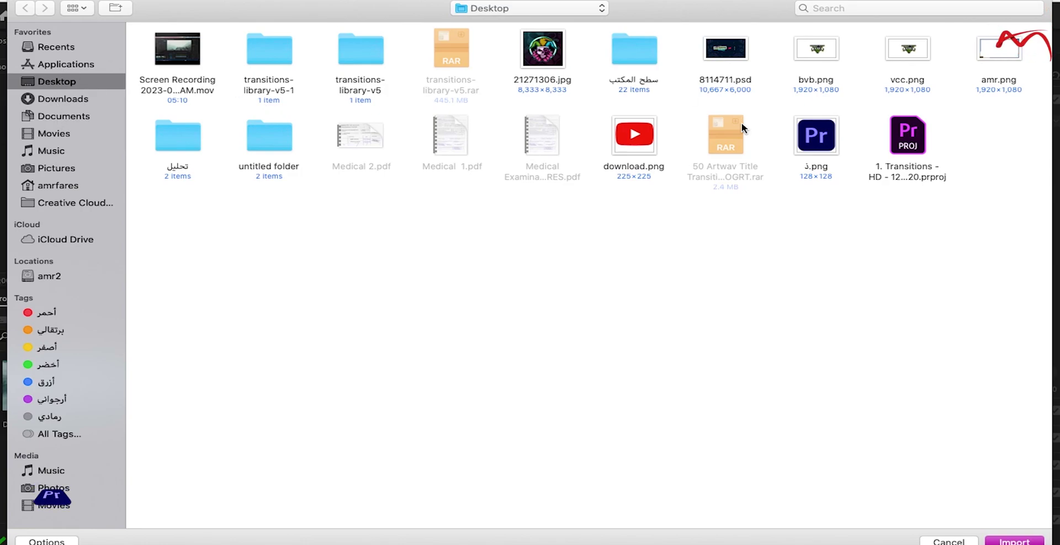
Import the whole '1. Transitions - HD - 1280x720' project, leaving missing media offline.
click(901, 143)
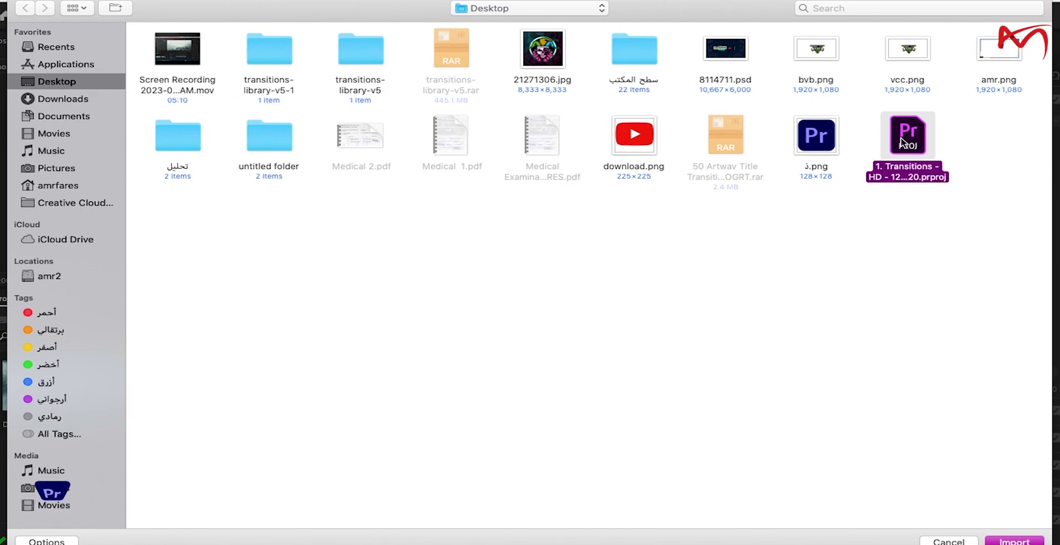
click(1018, 542)
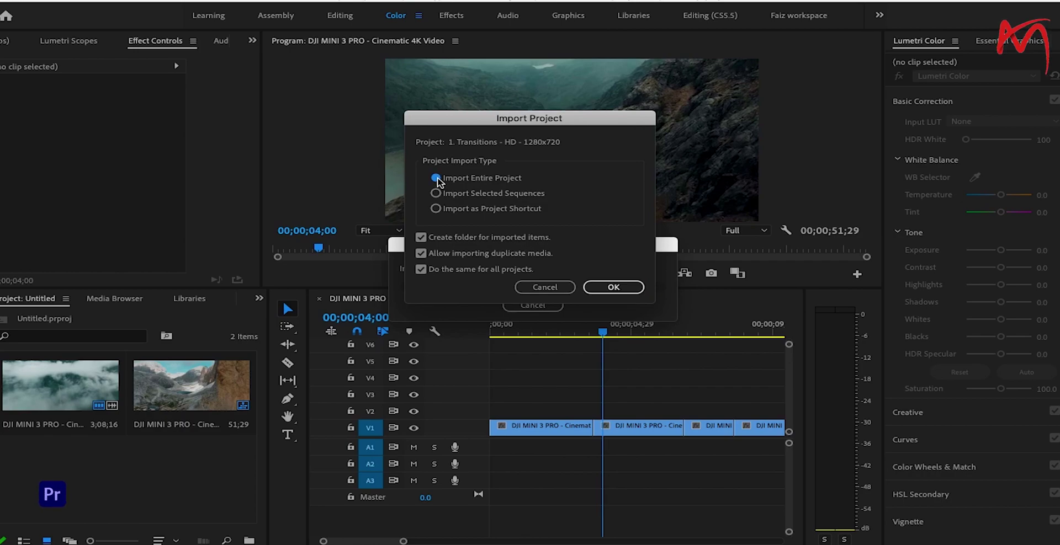
click(614, 288)
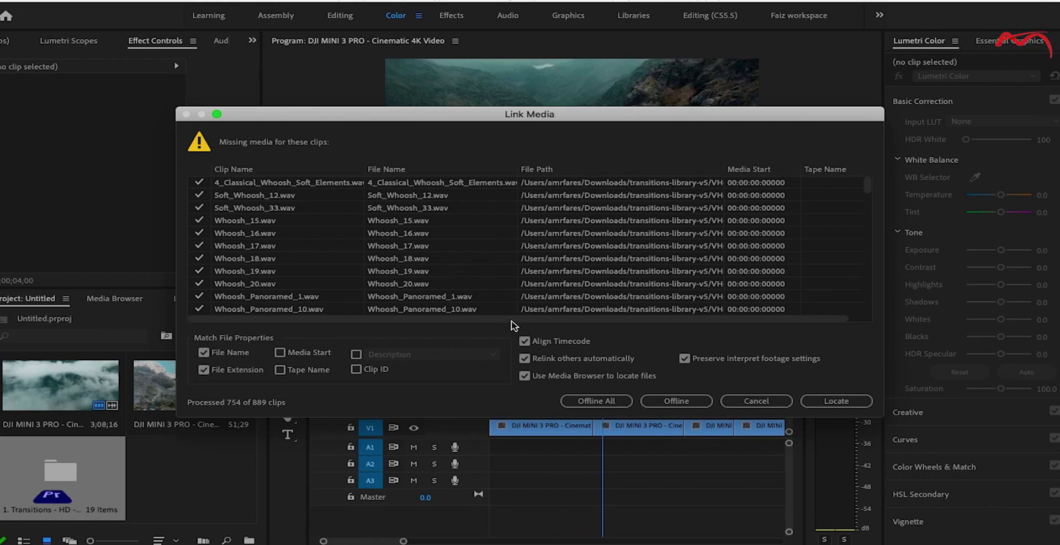
click(598, 406)
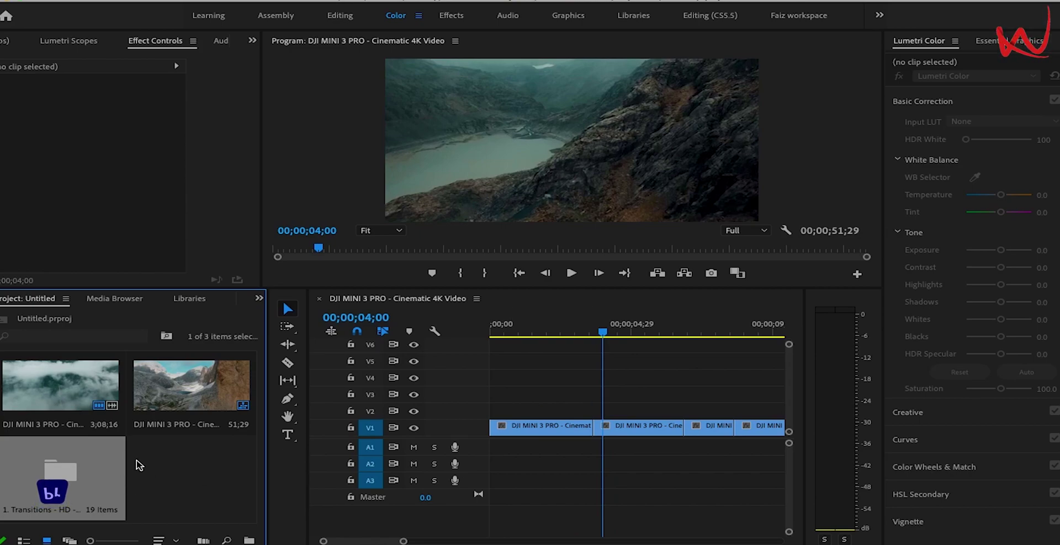
Open the GLITCH Glitch Roll bin and enlarge the timeline and bin panels.
double_click(83, 473)
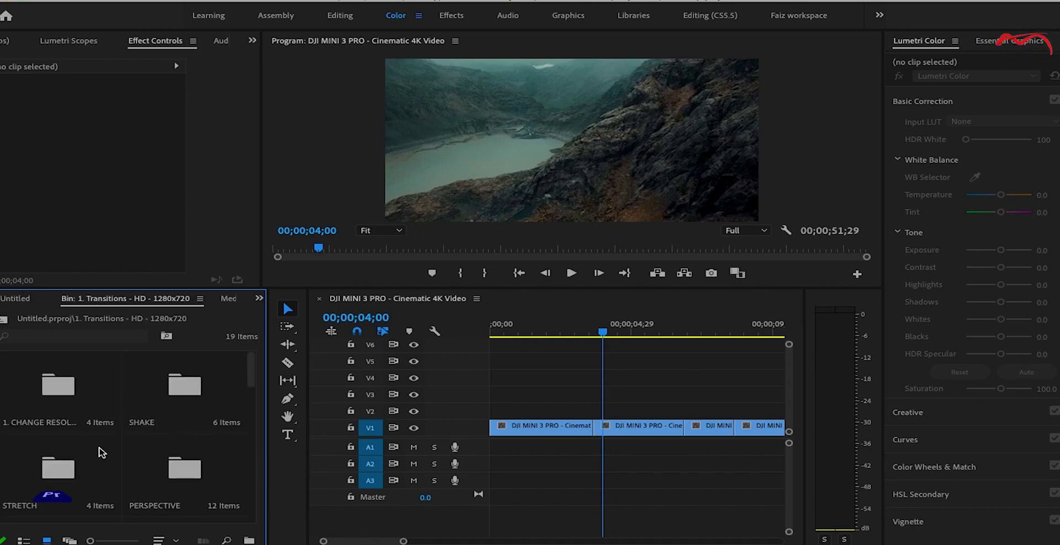
drag(255, 381, 251, 410)
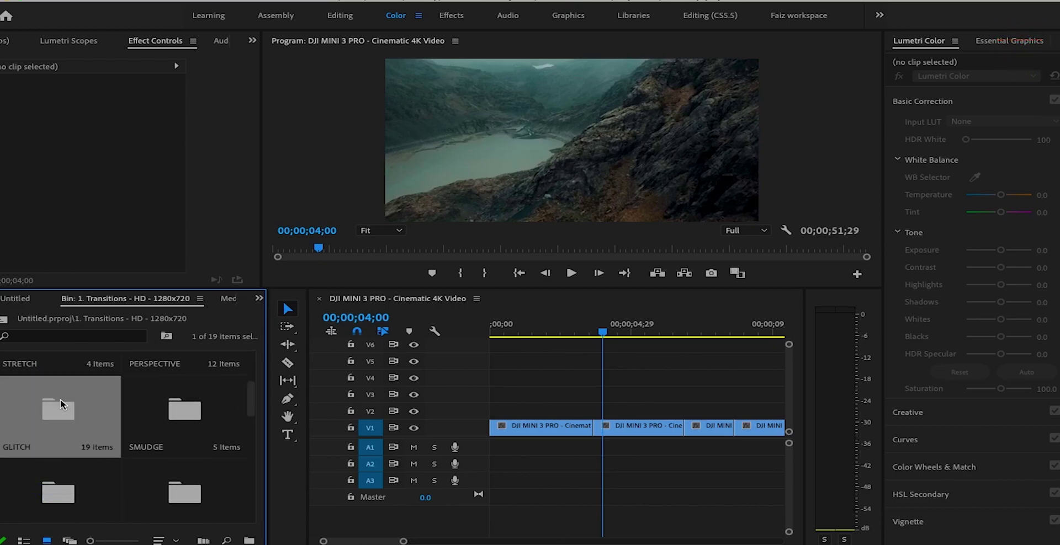
double_click(58, 486)
double_click(183, 401)
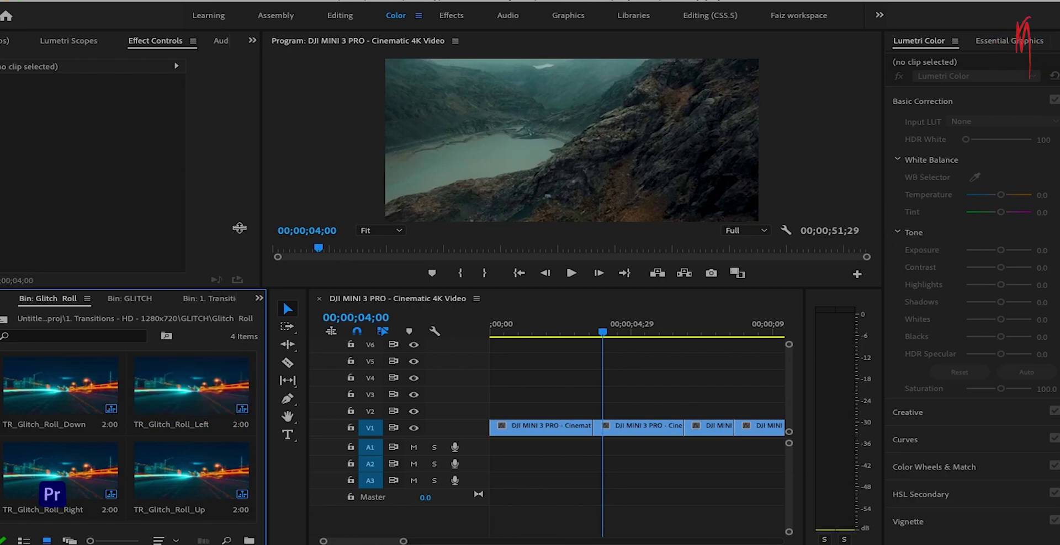
drag(264, 288, 263, 168)
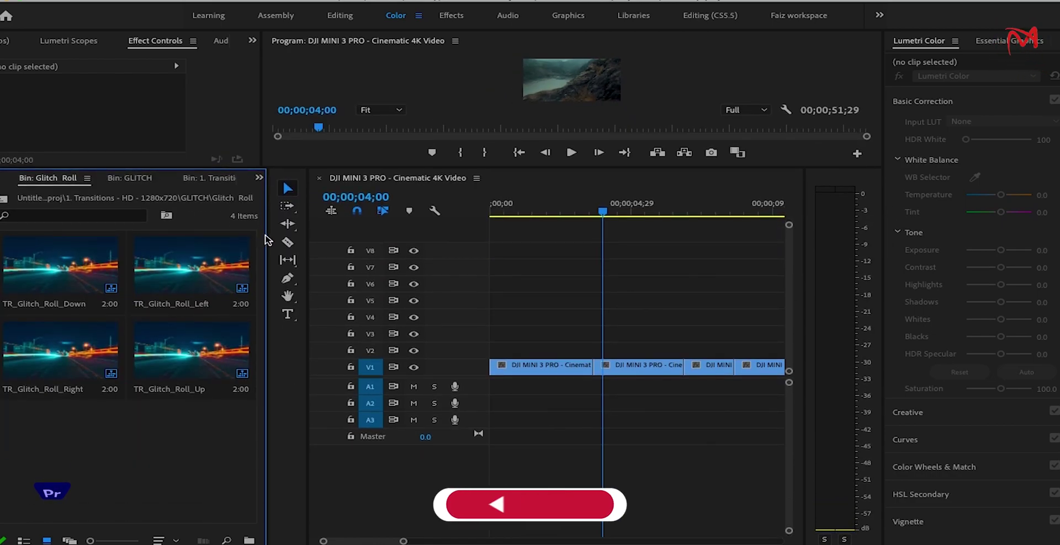
drag(267, 236, 389, 231)
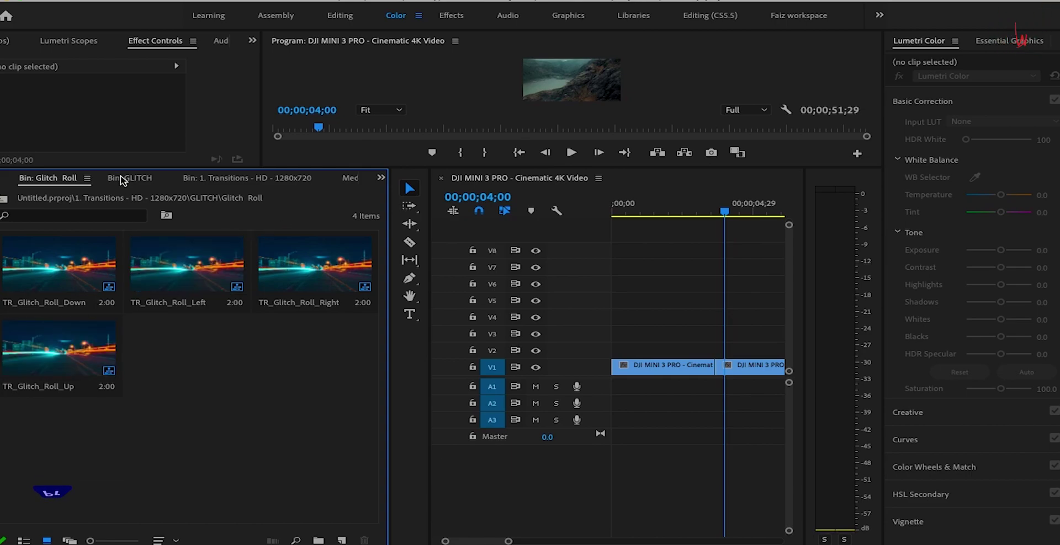
Preview the Glitch Hit Skew and Glitch Central bins, then return to Project: Untitled.
click(123, 178)
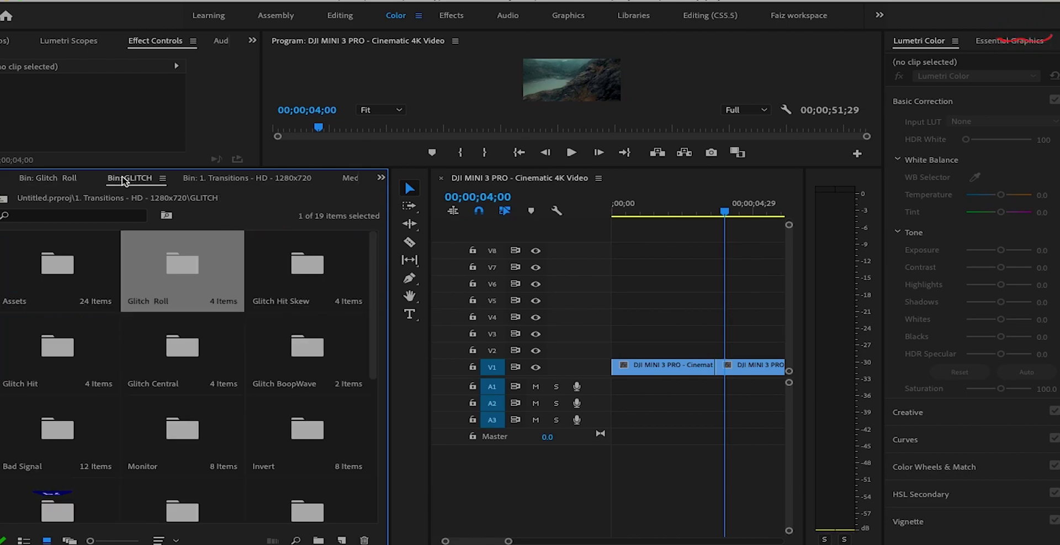
double_click(302, 274)
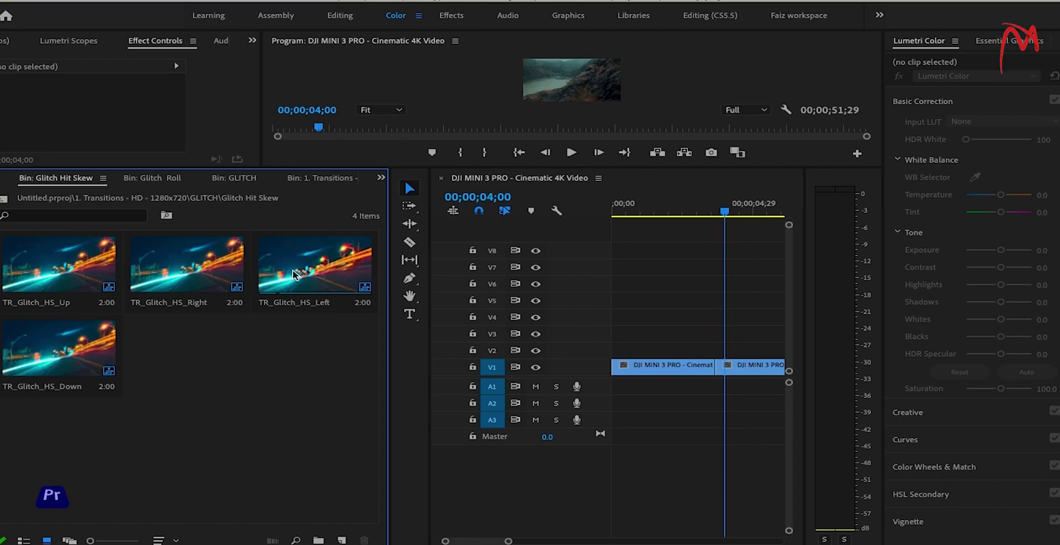
click(234, 179)
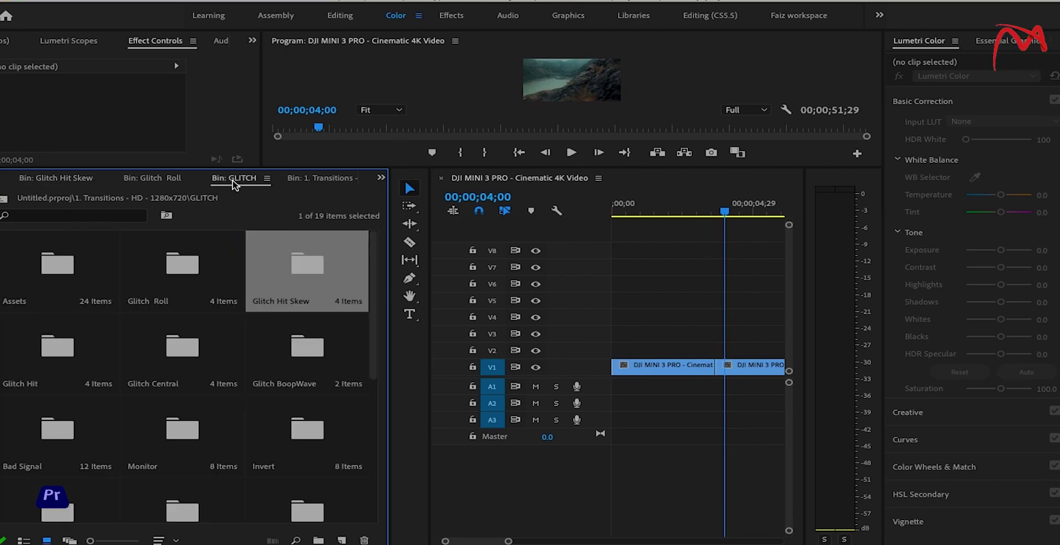
double_click(167, 363)
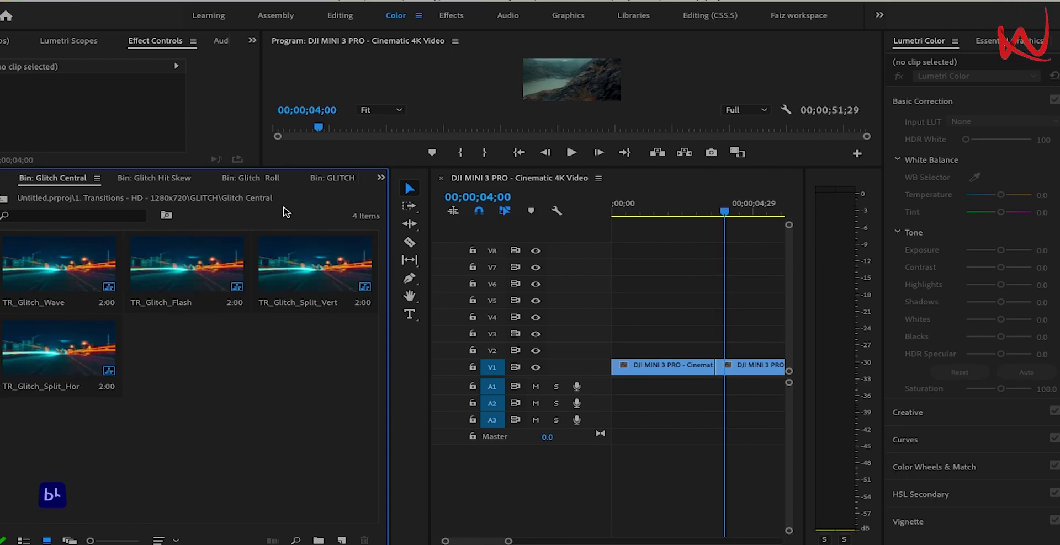
click(380, 179)
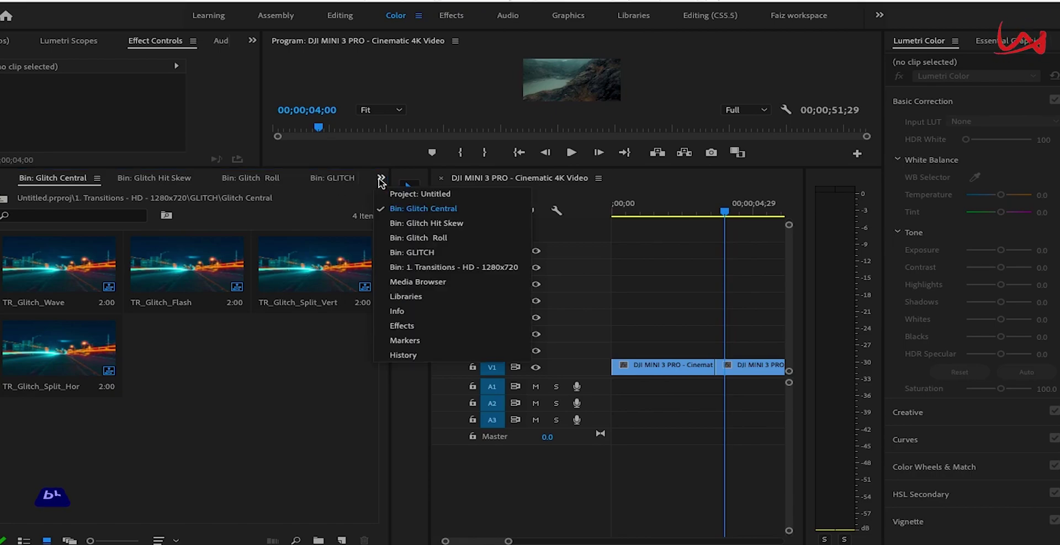
click(407, 198)
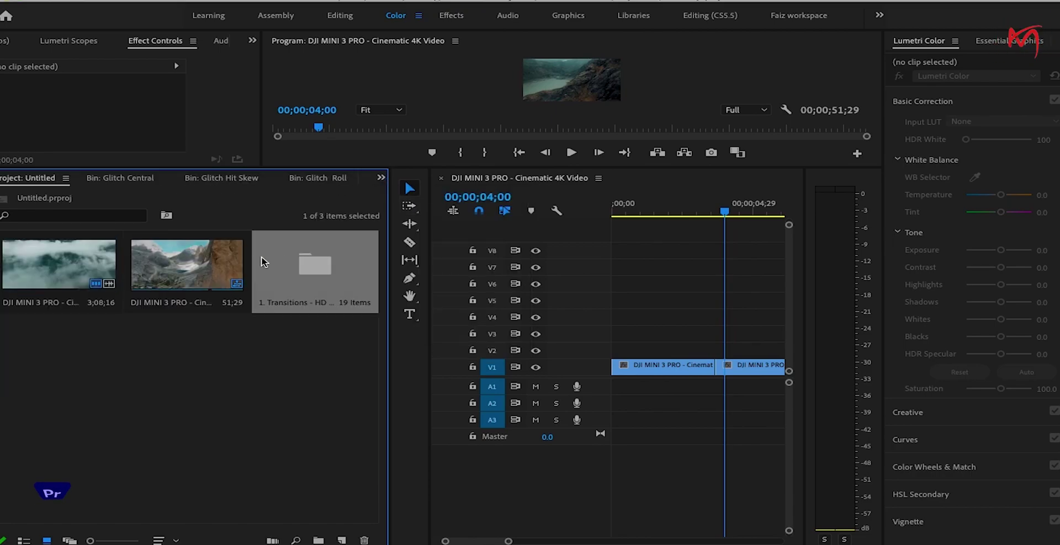
Browse the SPIN folder's Elastic and Cerner transition bins.
double_click(294, 265)
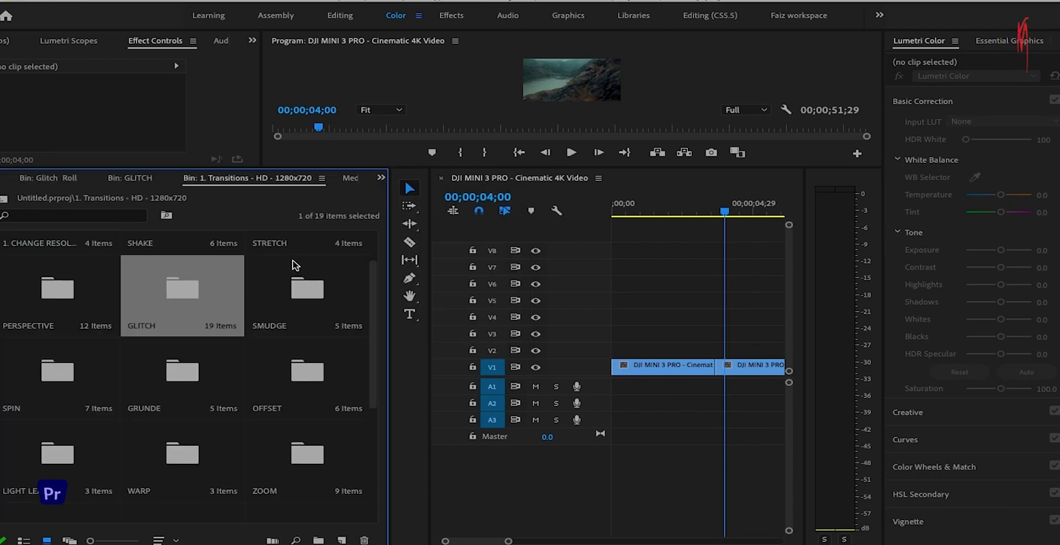
double_click(56, 397)
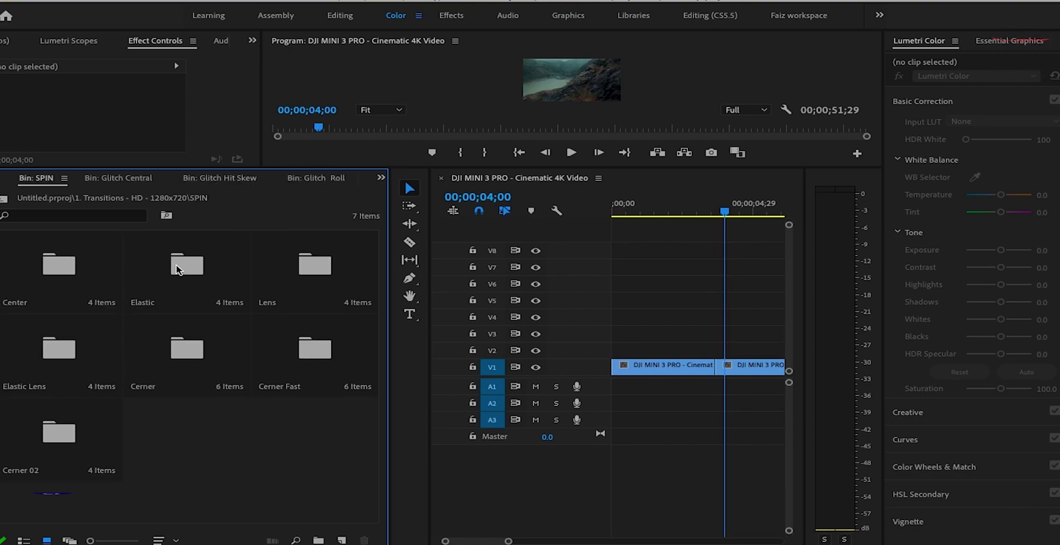
double_click(177, 270)
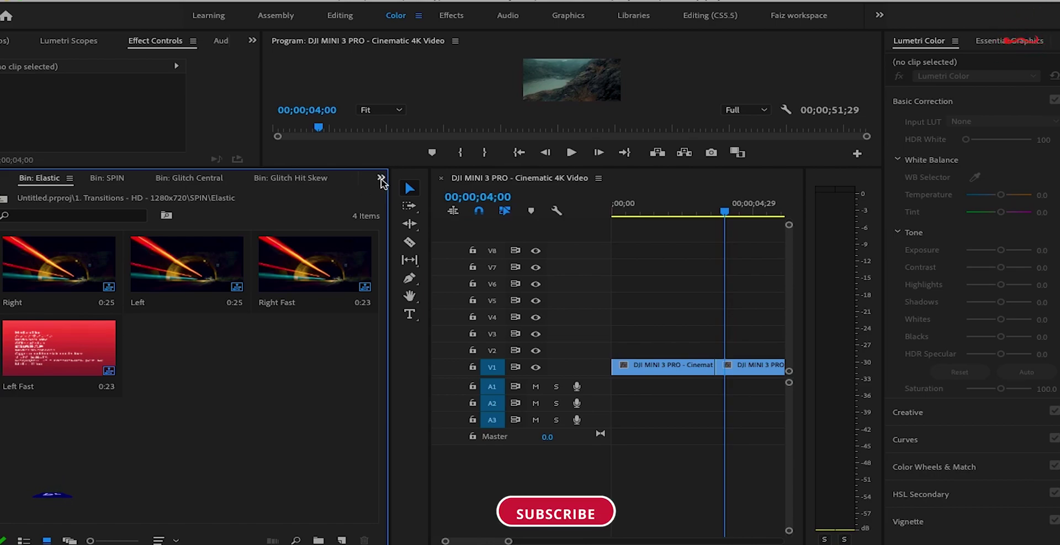
click(110, 179)
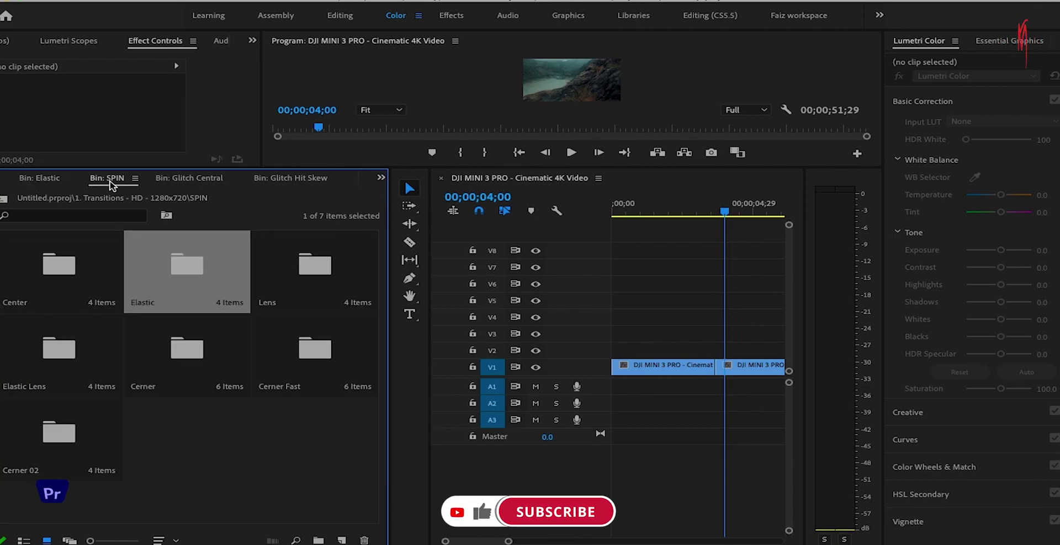
double_click(171, 366)
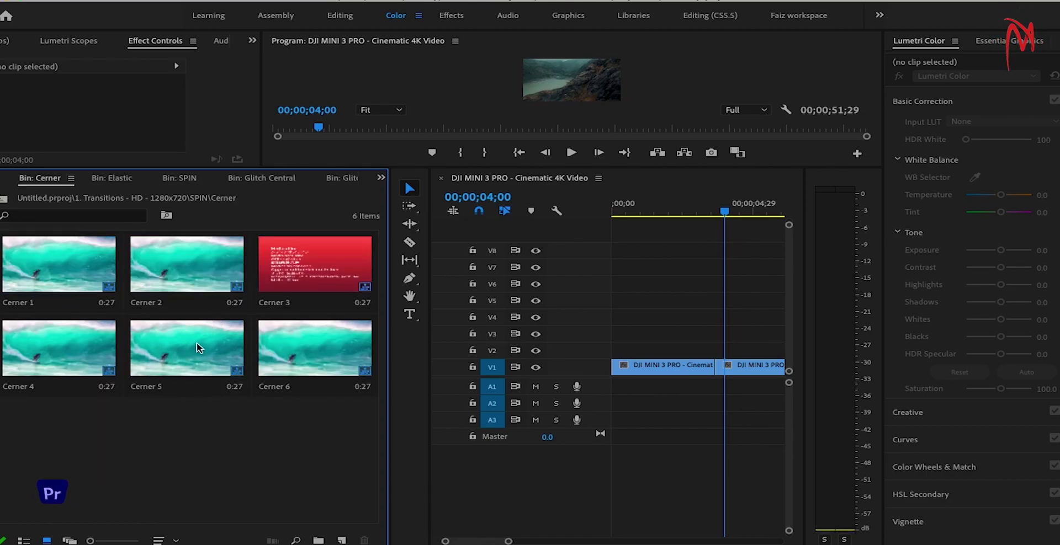
Browse the LIGHT LEAKS Short and Long transition folders.
click(380, 177)
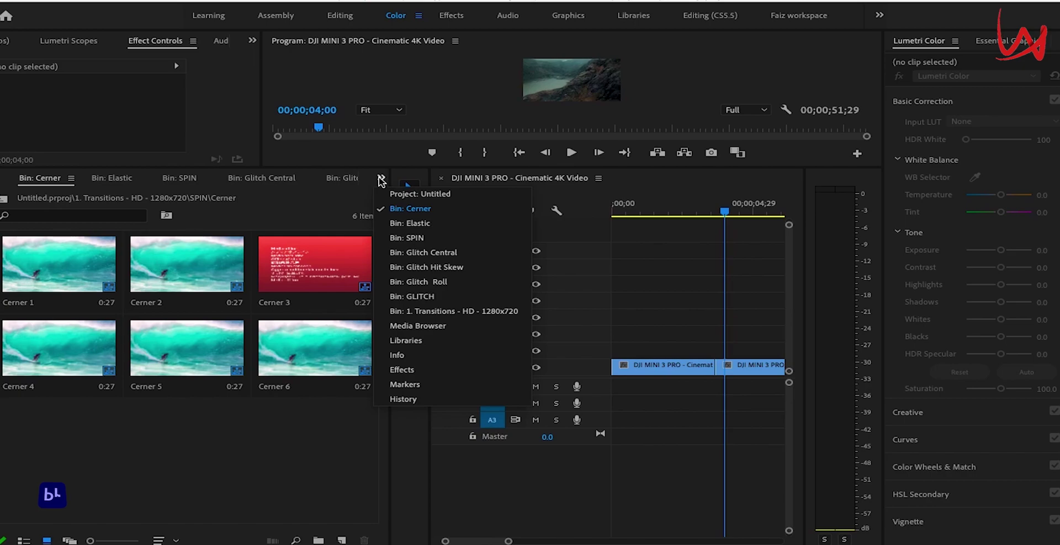
click(404, 195)
double_click(332, 265)
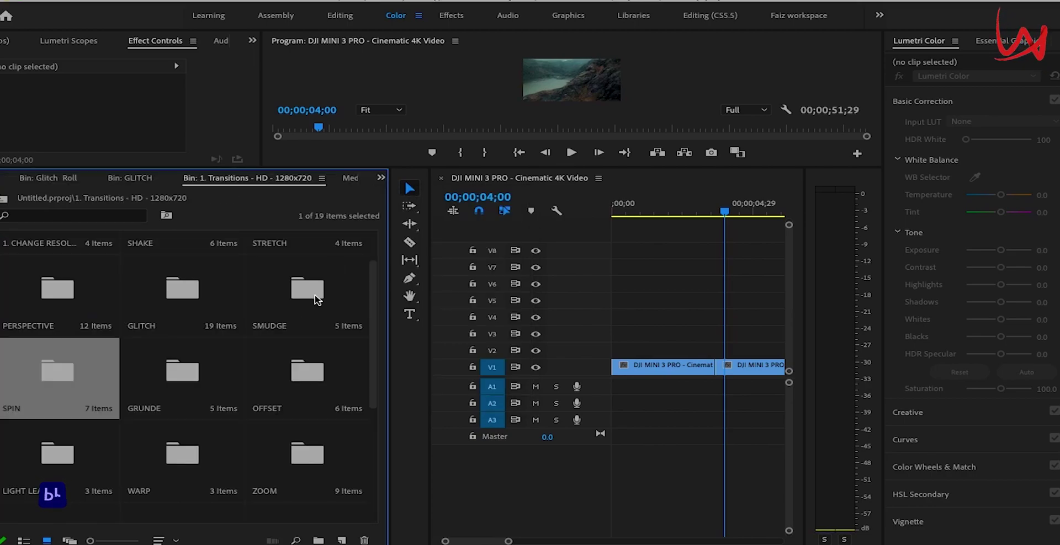
double_click(74, 472)
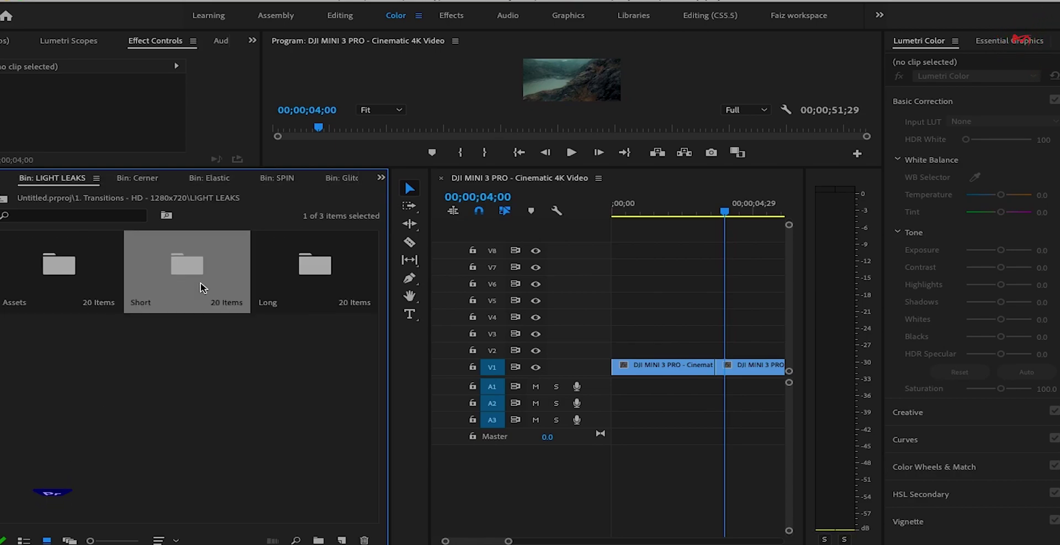
double_click(202, 287)
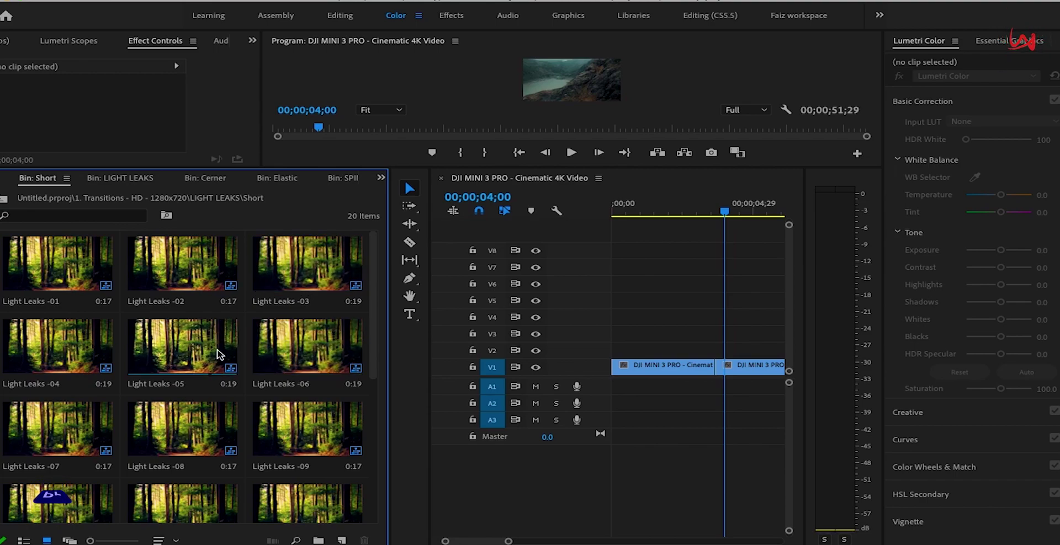
click(214, 185)
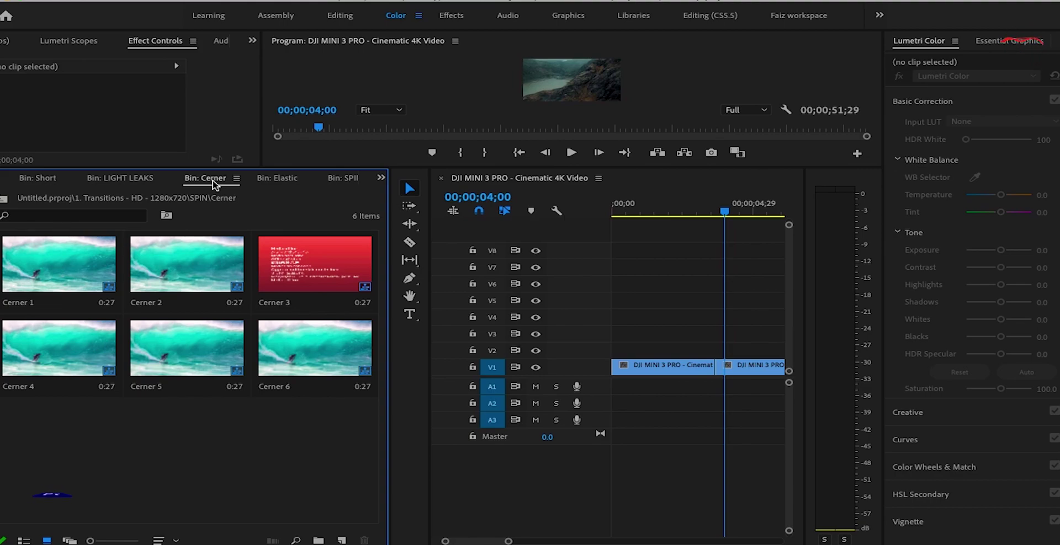
click(125, 180)
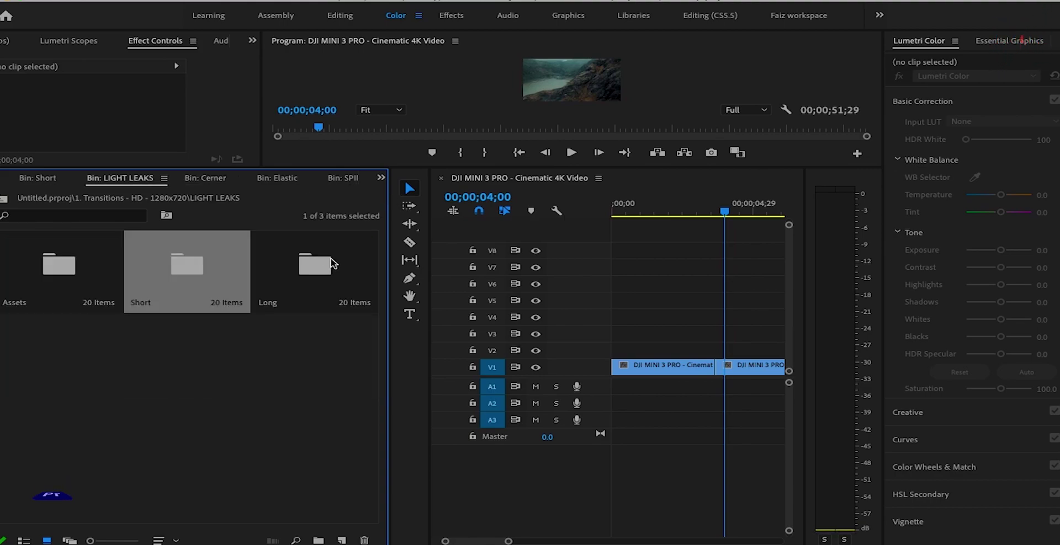
double_click(332, 263)
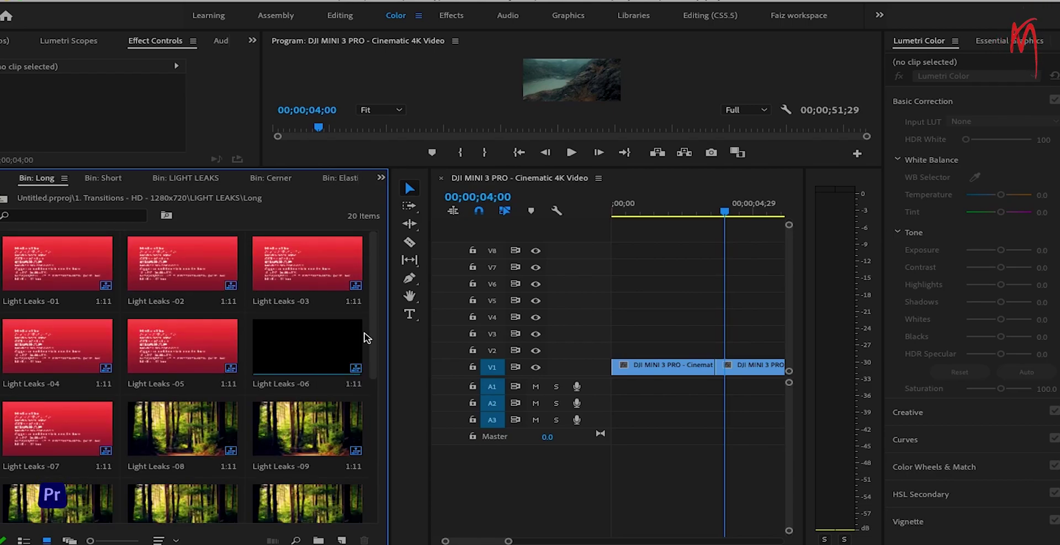
drag(374, 338, 372, 444)
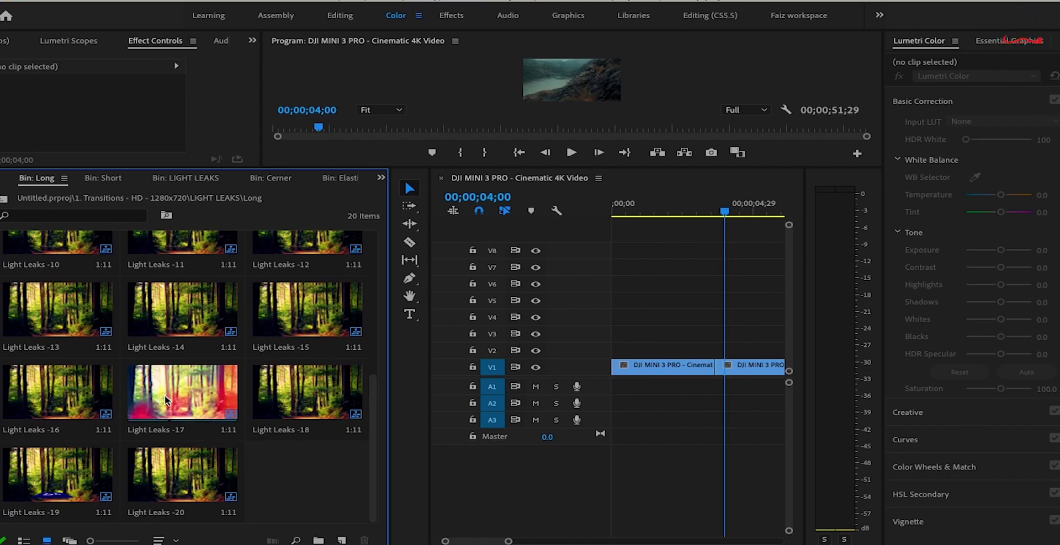
Open the MODERN transitions folder from the pack and save the project with Ctrl+S.
click(382, 179)
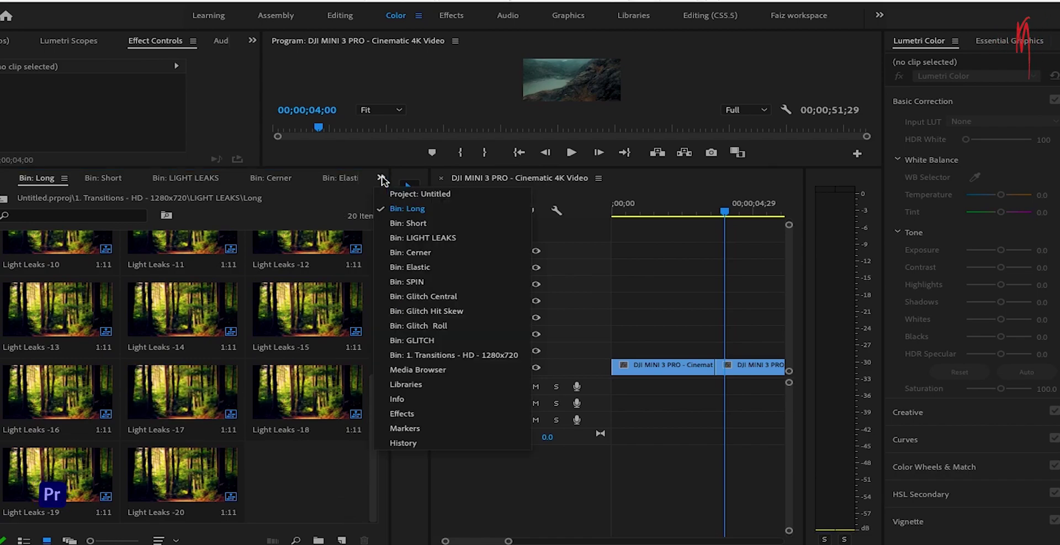
click(396, 196)
double_click(321, 267)
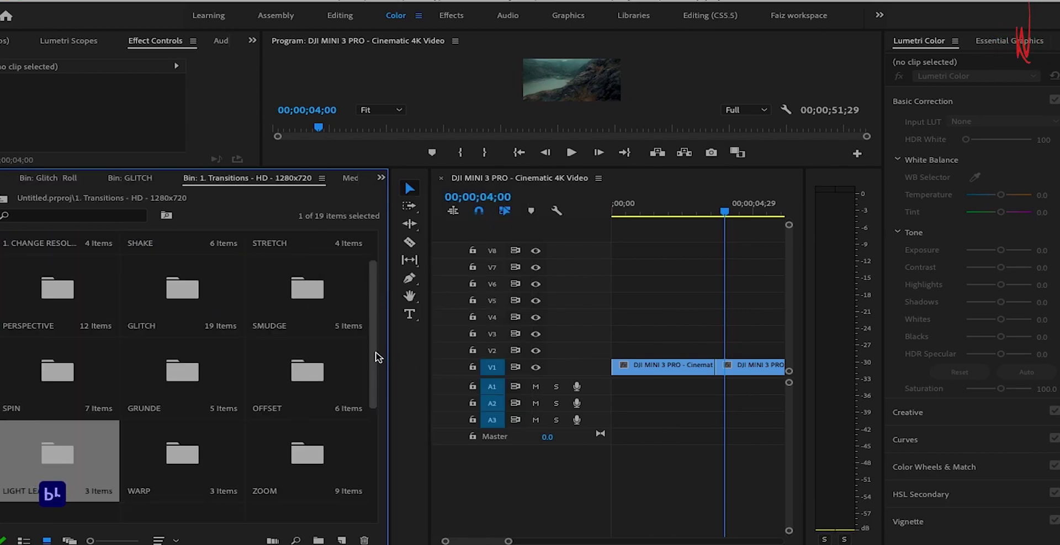
drag(374, 358, 368, 440)
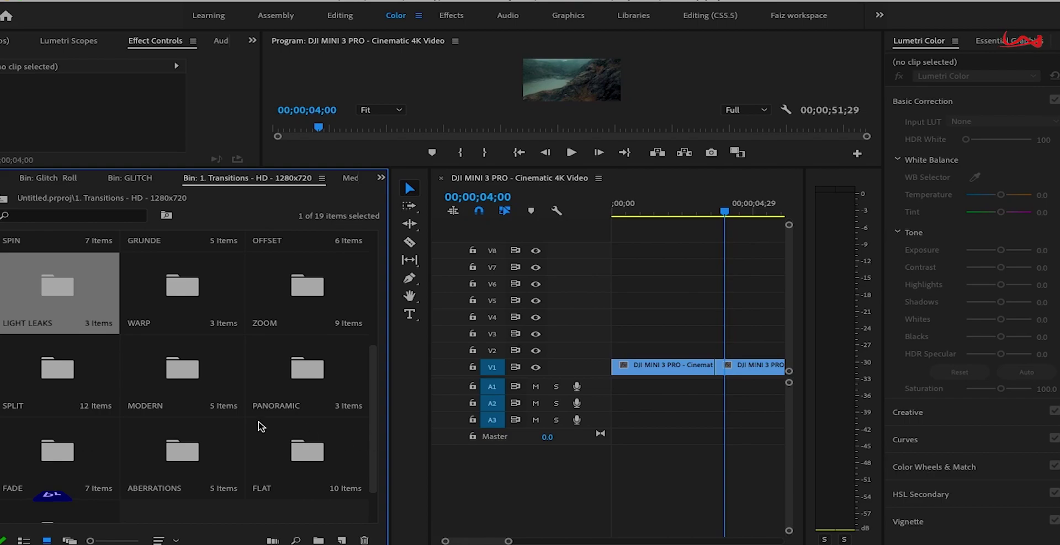
double_click(190, 392)
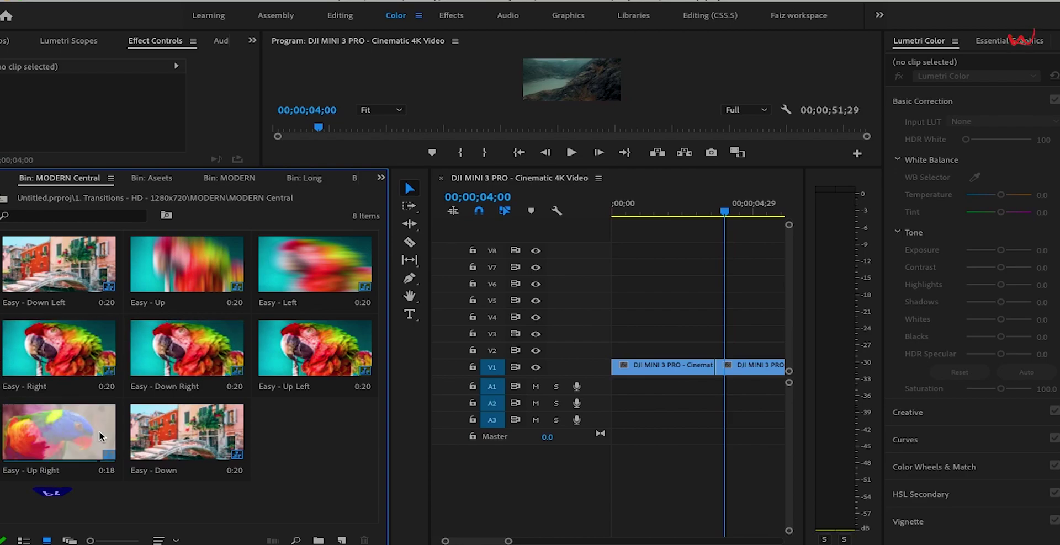
key(ctrl+s)
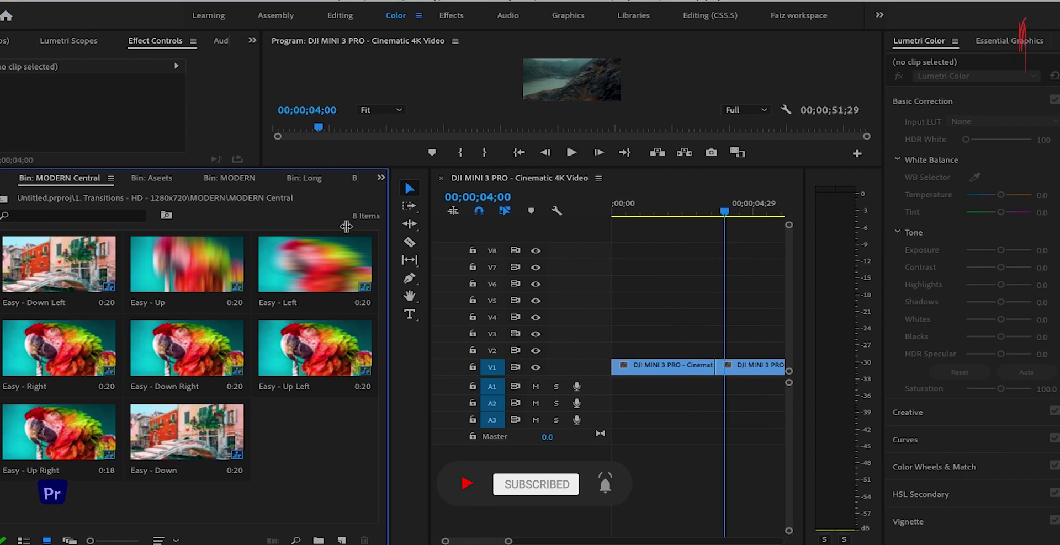
Narrow the bin panel and switch back to the Project: Untitled contents.
drag(345, 227, 243, 254)
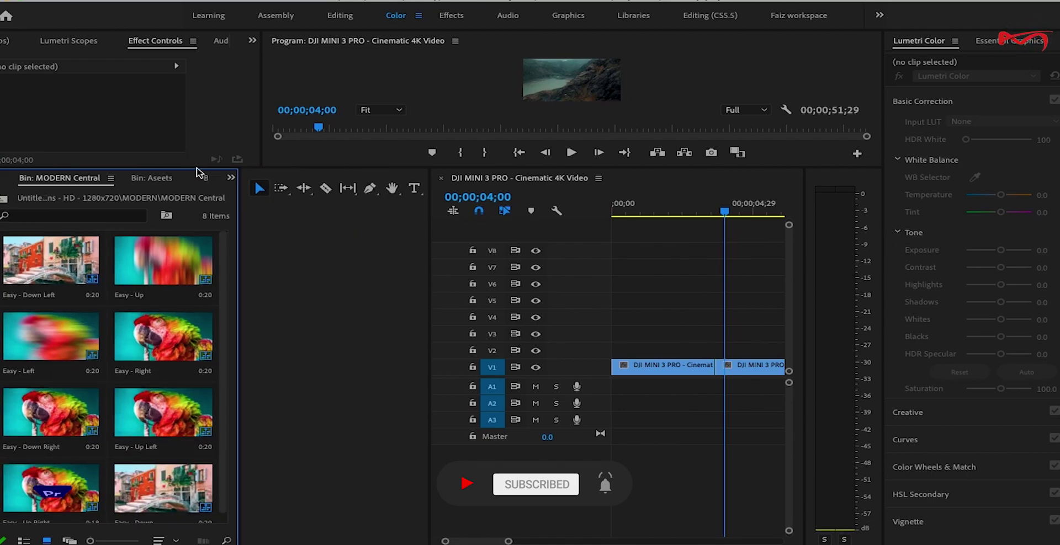
click(231, 392)
click(315, 76)
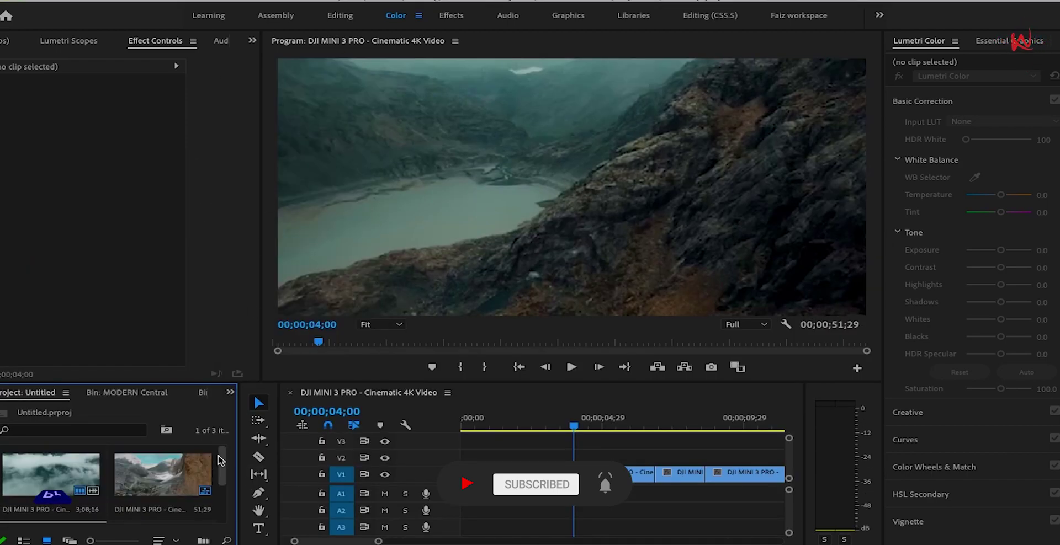
drag(224, 461, 222, 500)
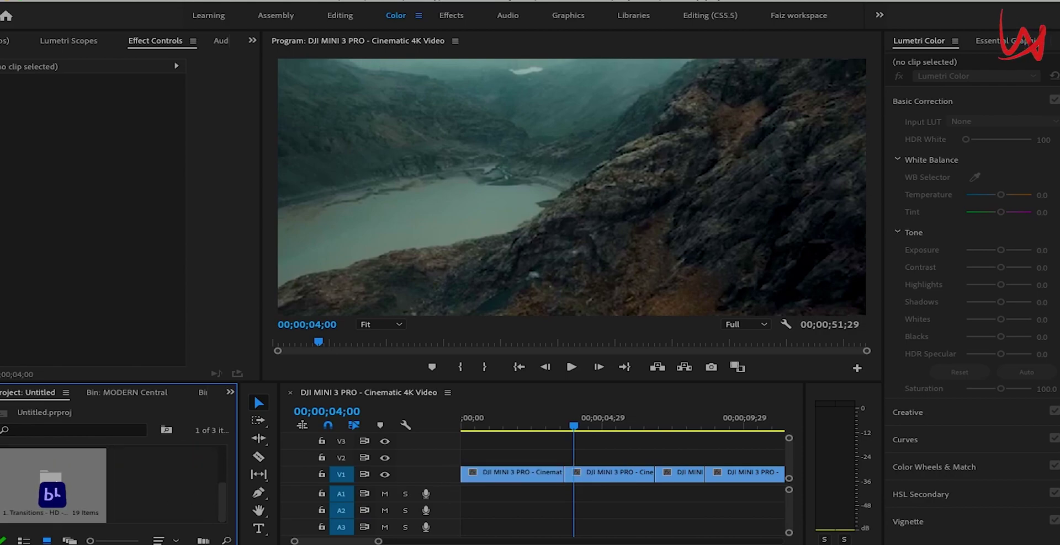
Make the timeline taller and open 1. Transitions - HD > SMUDGE > Smudge Roll.
double_click(52, 486)
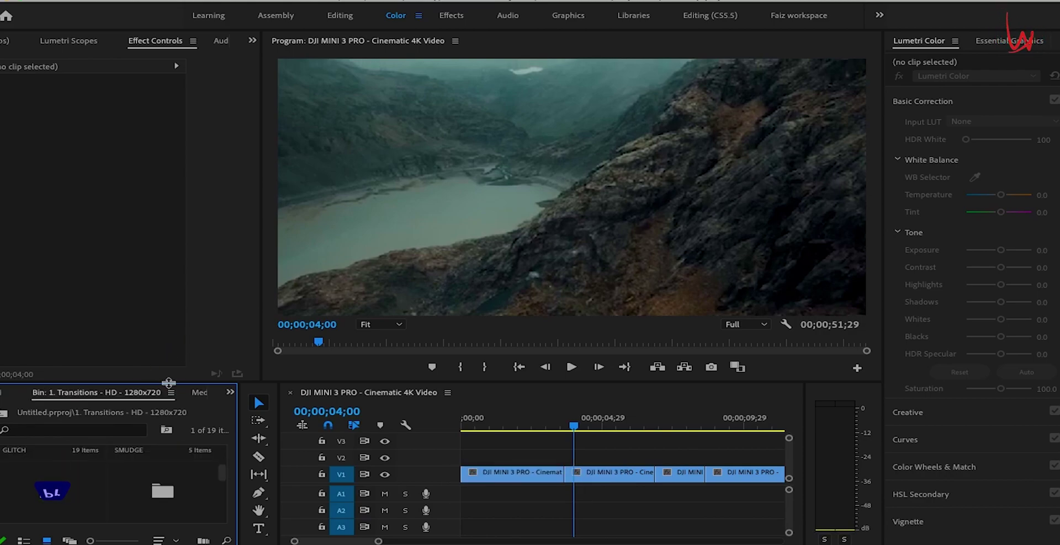
drag(169, 382, 165, 343)
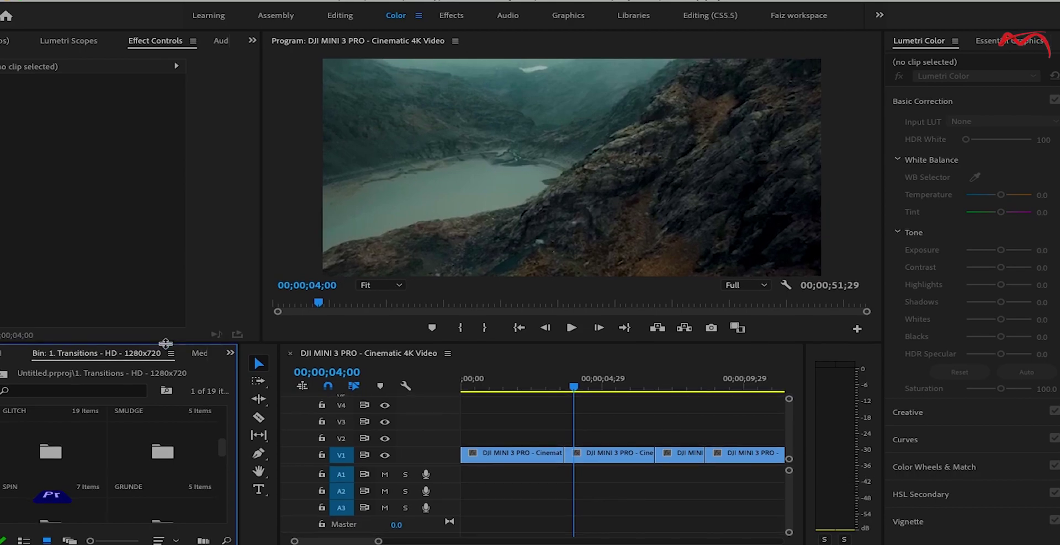
scroll(227, 451, down, 2)
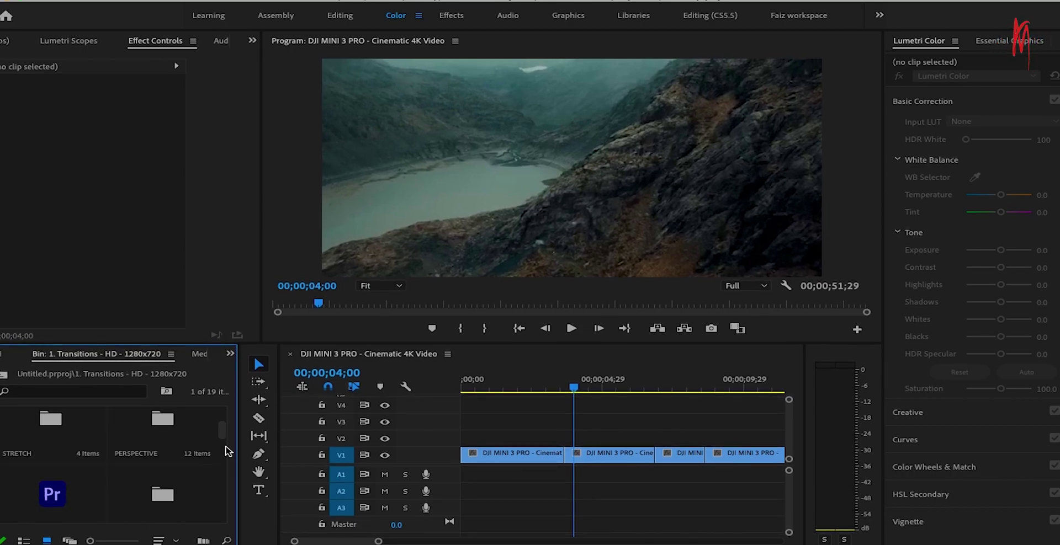
mouse_move(222, 433)
mouse_down()
mouse_move(223, 407)
mouse_move(223, 442)
mouse_up()
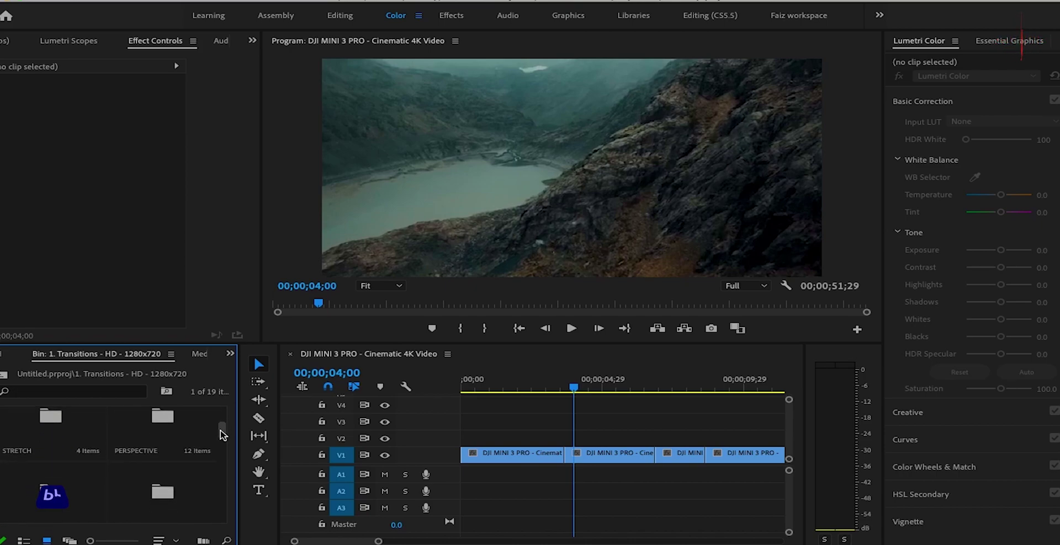
double_click(174, 452)
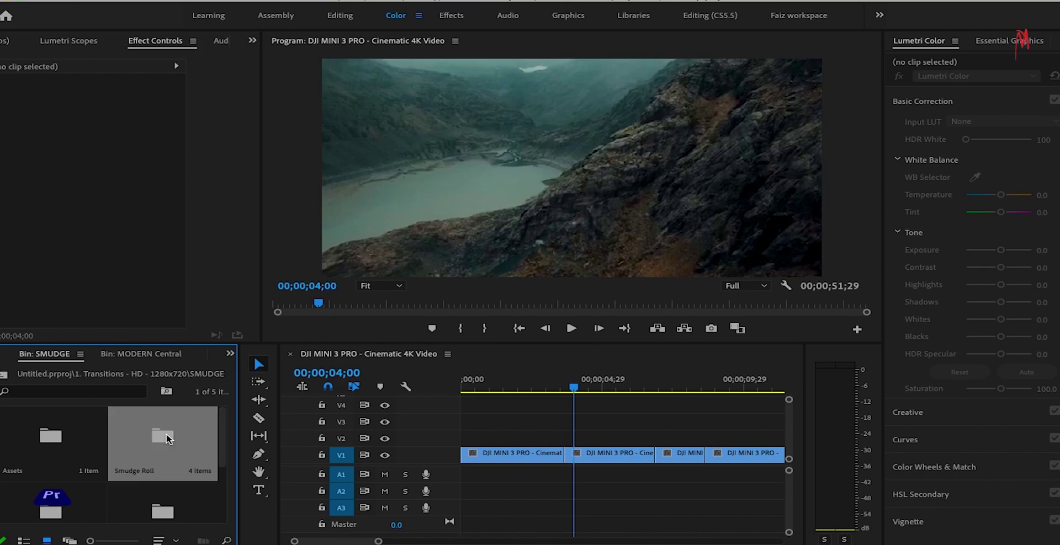
double_click(166, 438)
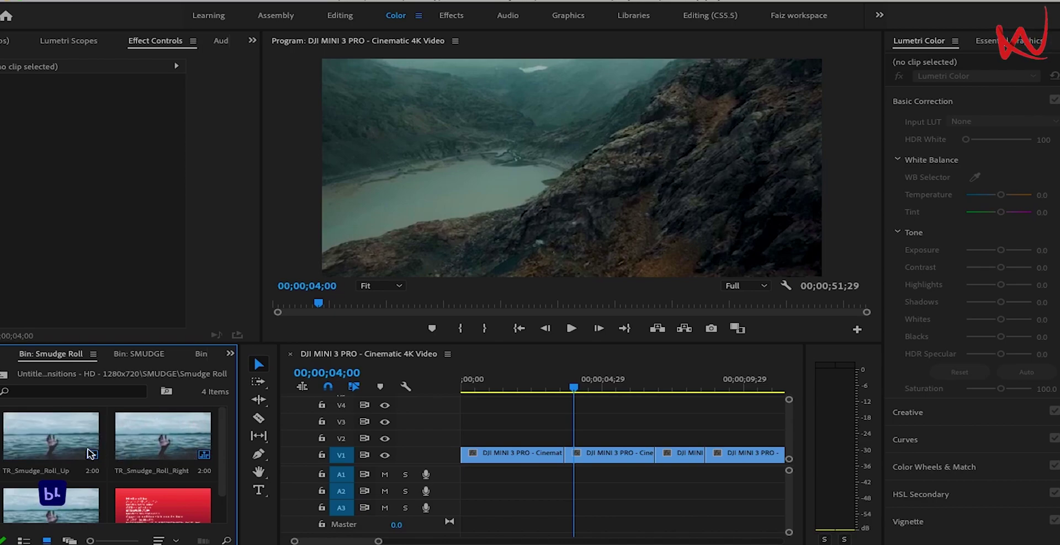
Place TR_Smudge_Roll_Up over the cut between clips and scrub to preview it.
mouse_move(24, 455)
mouse_down()
mouse_move(550, 428)
mouse_move(578, 439)
mouse_up()
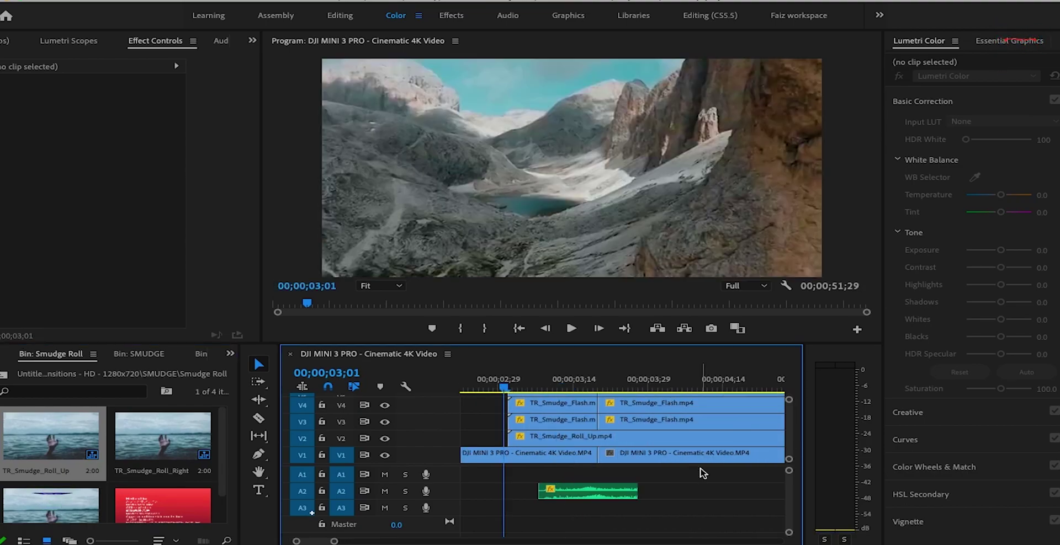
mouse_move(504, 388)
mouse_down()
mouse_move(627, 366)
mouse_move(519, 370)
mouse_move(690, 350)
mouse_up()
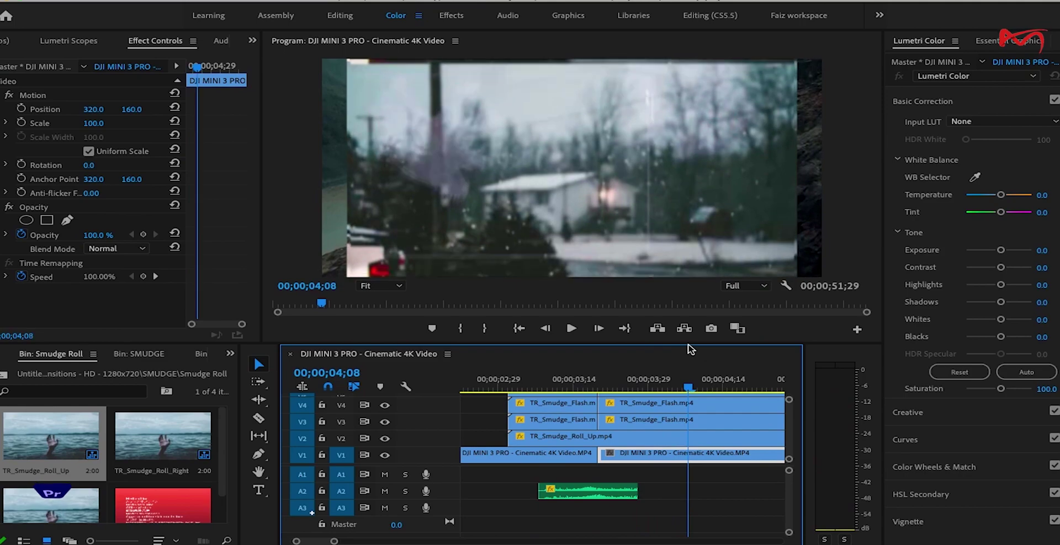
click(302, 388)
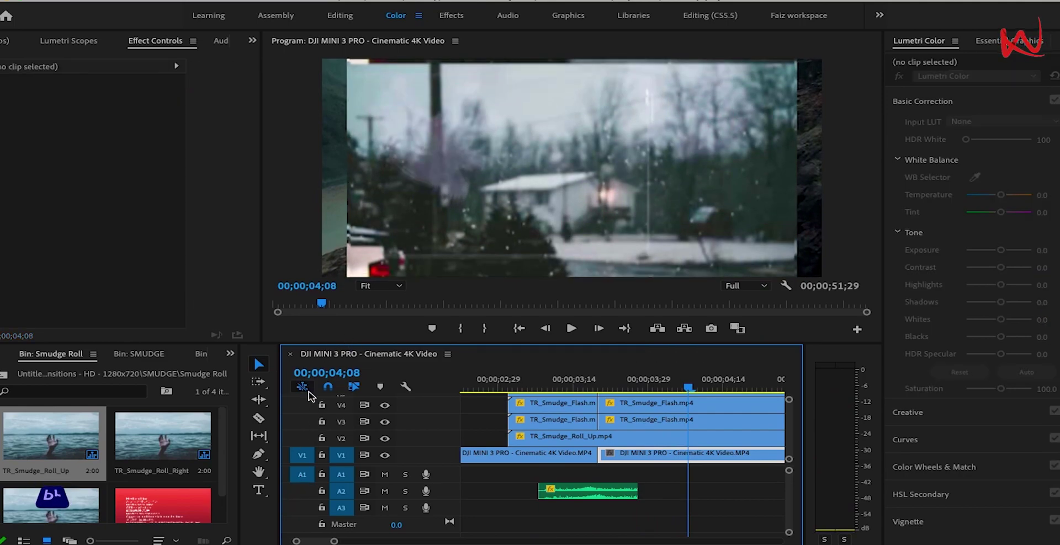
click(305, 389)
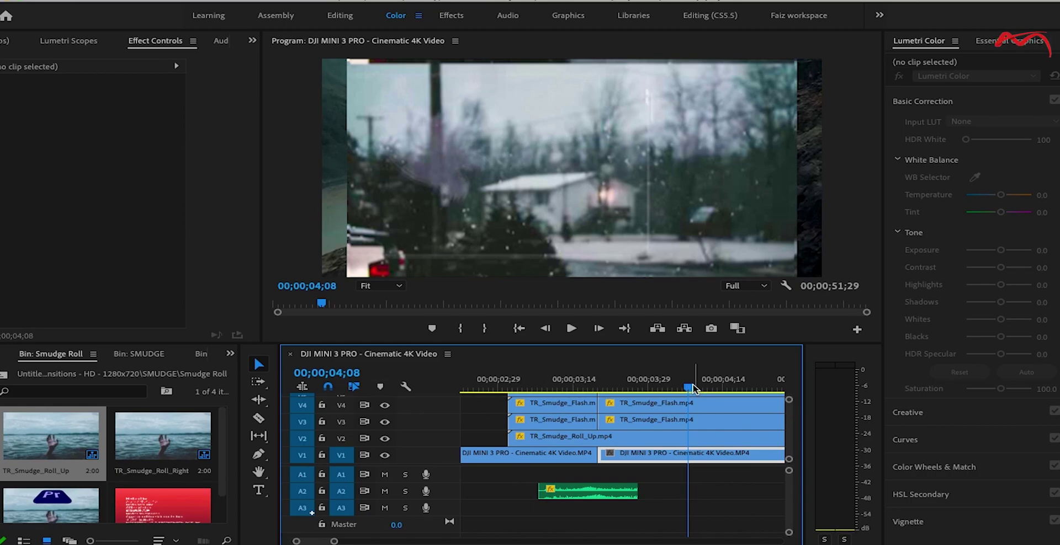
mouse_move(693, 388)
mouse_down()
mouse_move(513, 386)
mouse_move(661, 362)
mouse_up()
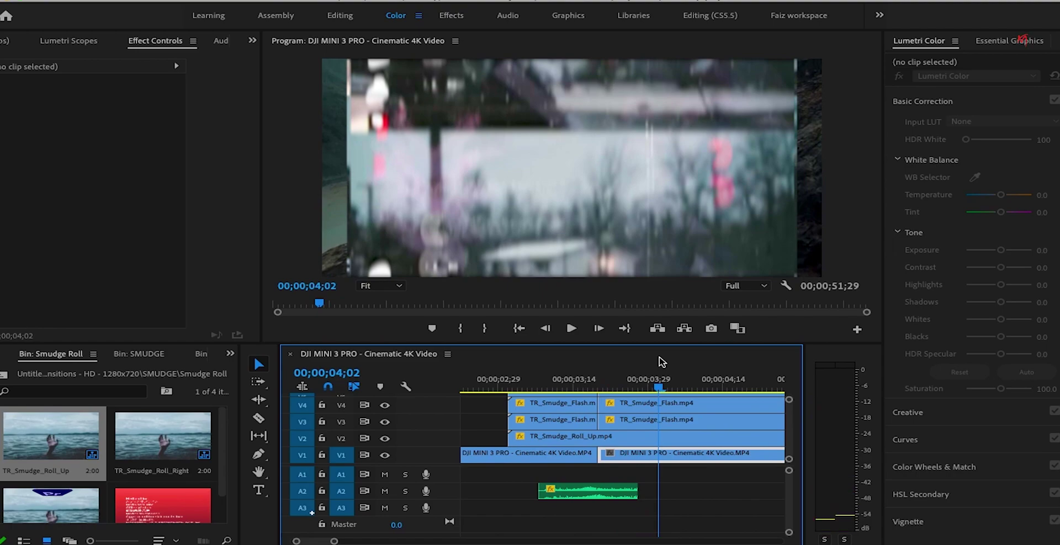
Delete the TR_Smudge_Roll_Up clip from V2 and scrub back to the mountain shot.
click(640, 438)
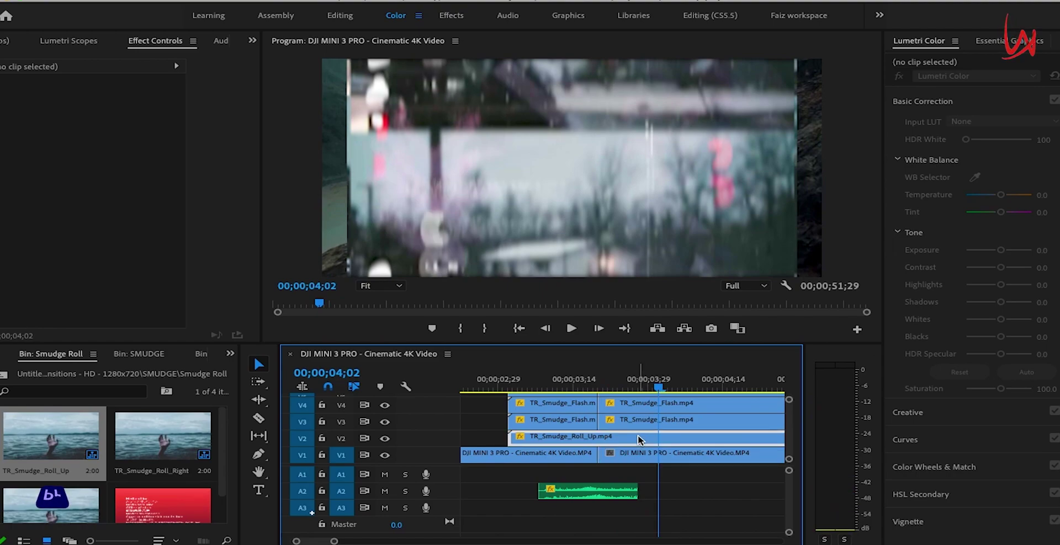
key(Delete)
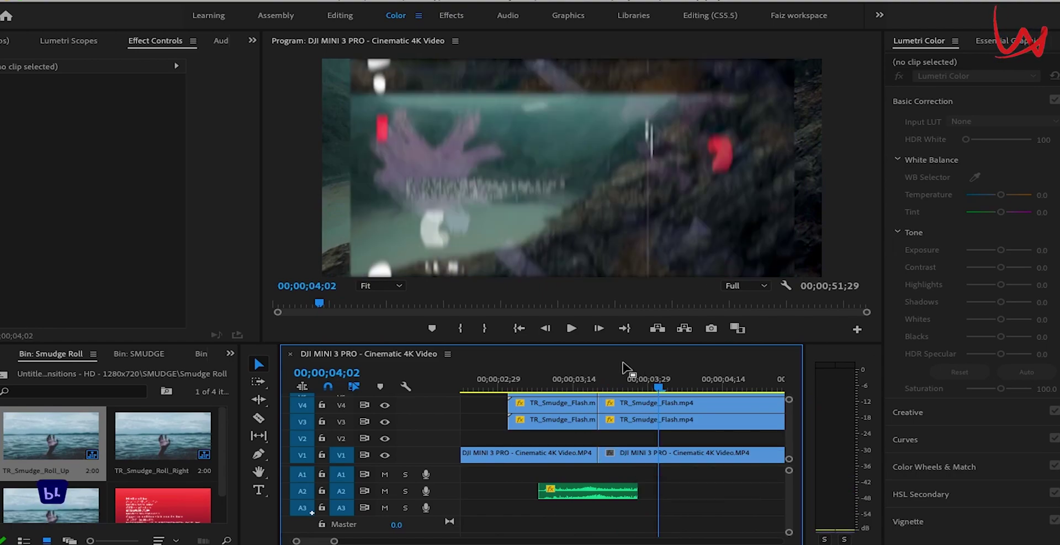
mouse_move(668, 393)
mouse_down()
mouse_move(499, 390)
mouse_move(670, 347)
mouse_move(532, 367)
mouse_up()
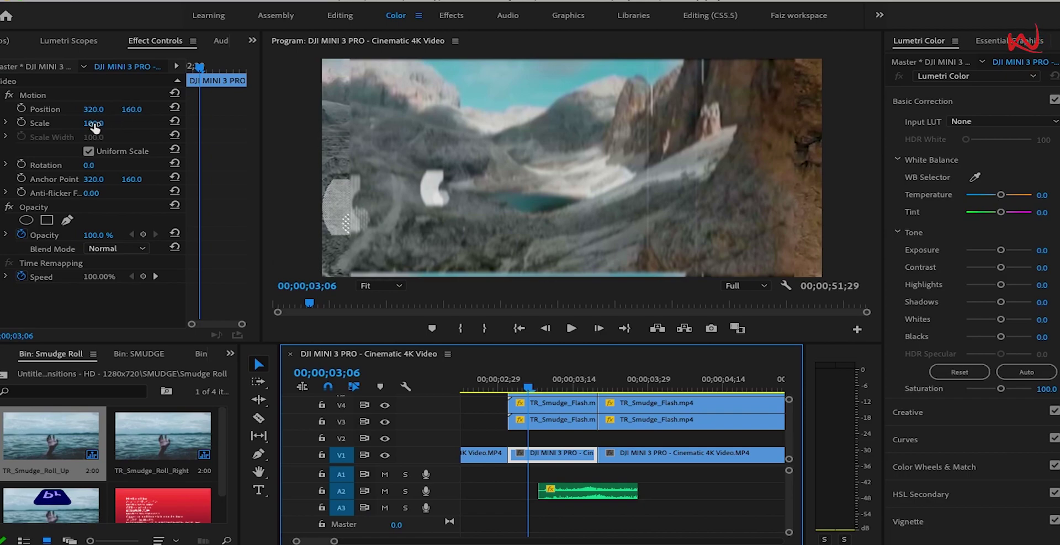
Scale the mountain clip to 136 and the V3 and V4 Smudge Flash overlays to 53.6 and 33.6.
drag(103, 121, 123, 122)
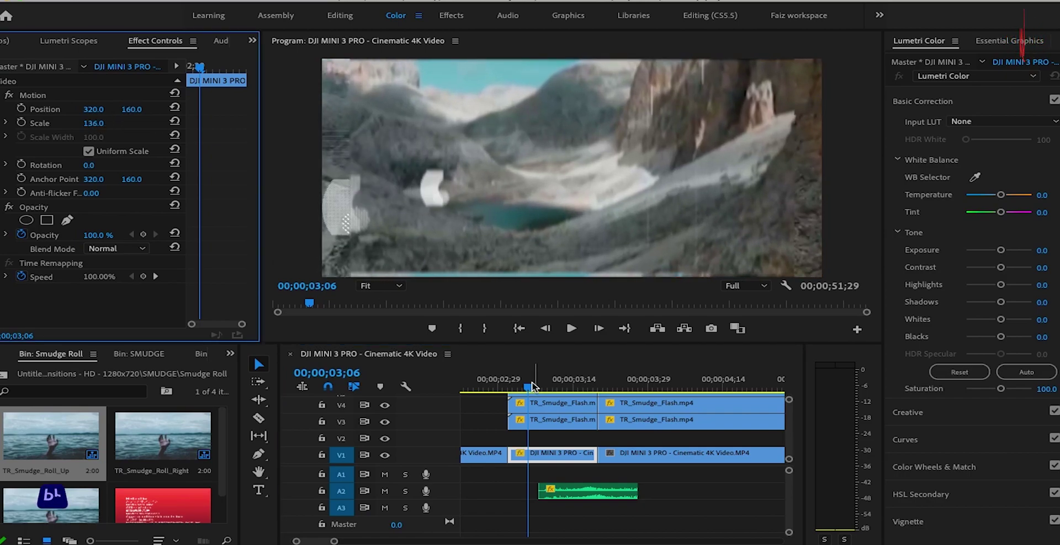
drag(531, 386, 571, 369)
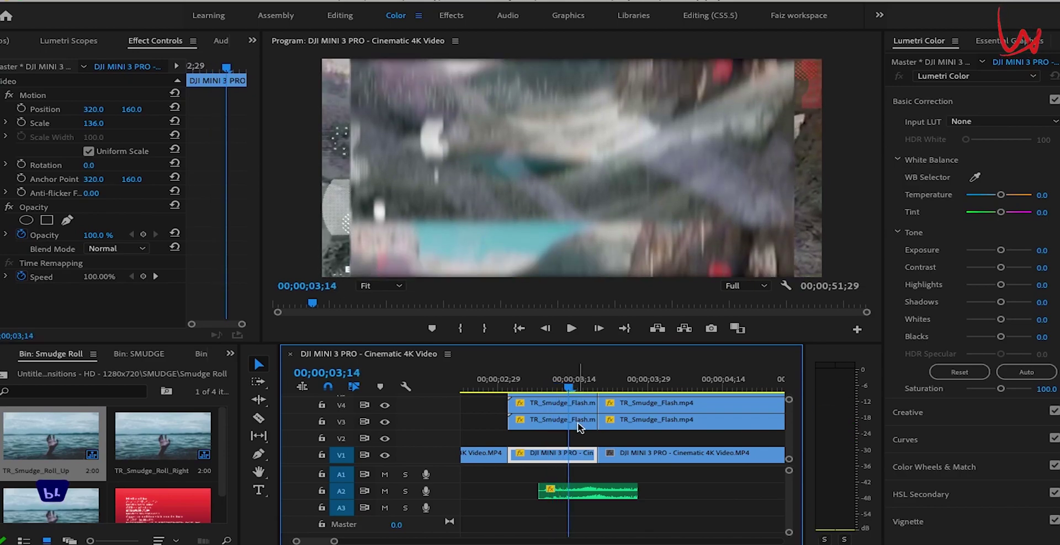
click(577, 422)
drag(91, 123, 100, 123)
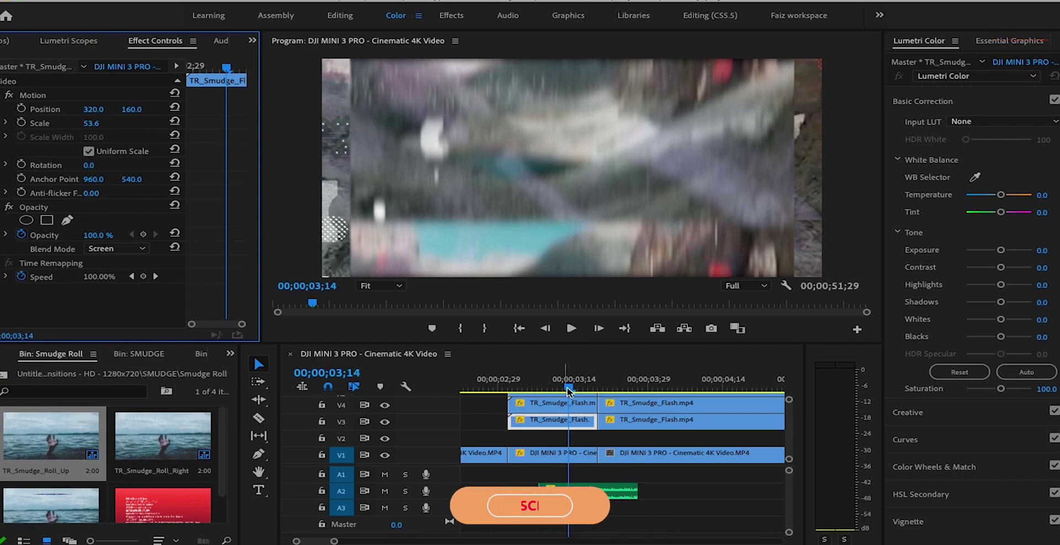
click(577, 409)
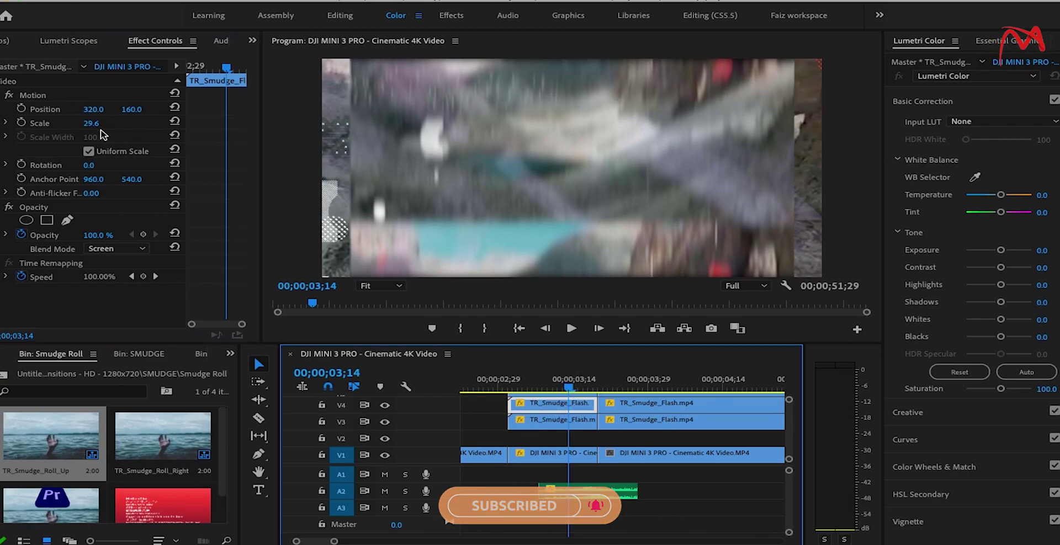
drag(90, 123, 97, 123)
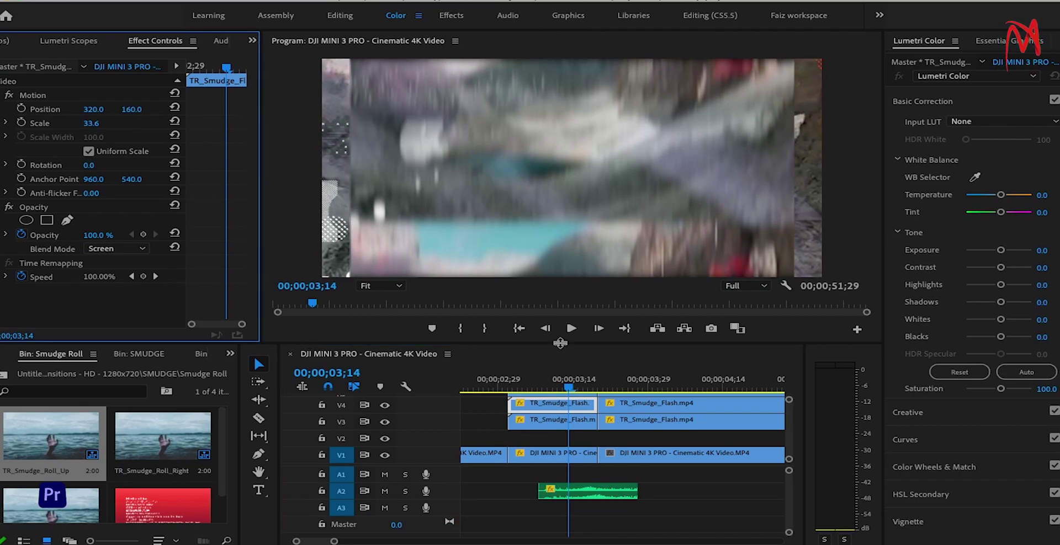
Rescale the two V6 adjustment layers to 54.4 and 73.4 to fit the frame.
drag(559, 332, 559, 296)
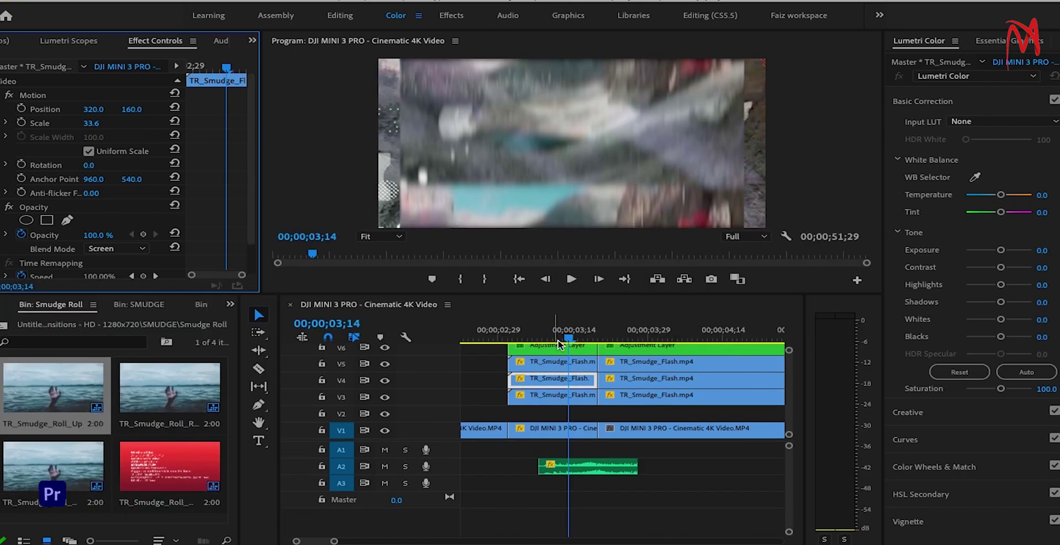
click(550, 348)
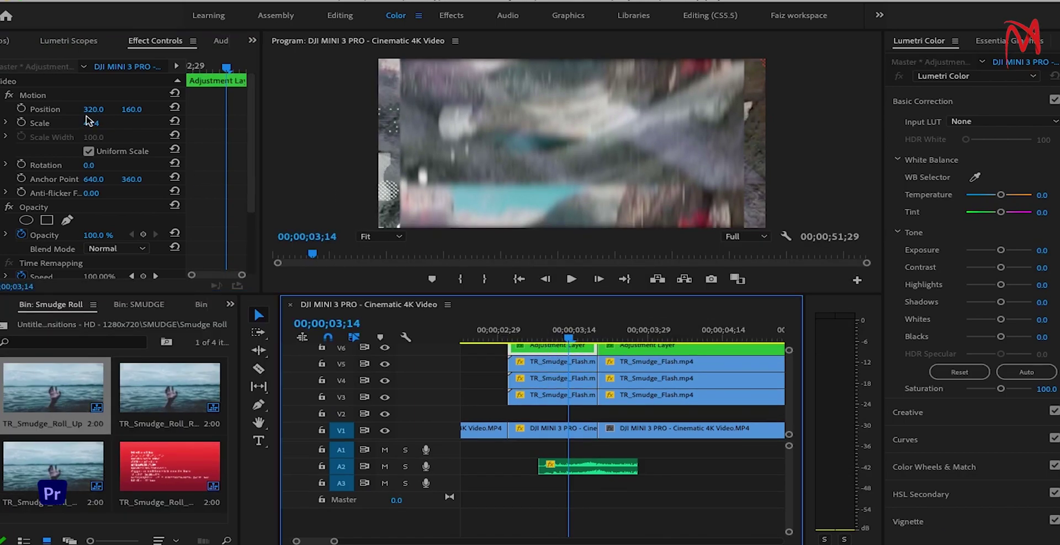
mouse_move(91, 124)
mouse_down()
mouse_move(81, 123)
mouse_move(105, 124)
mouse_up()
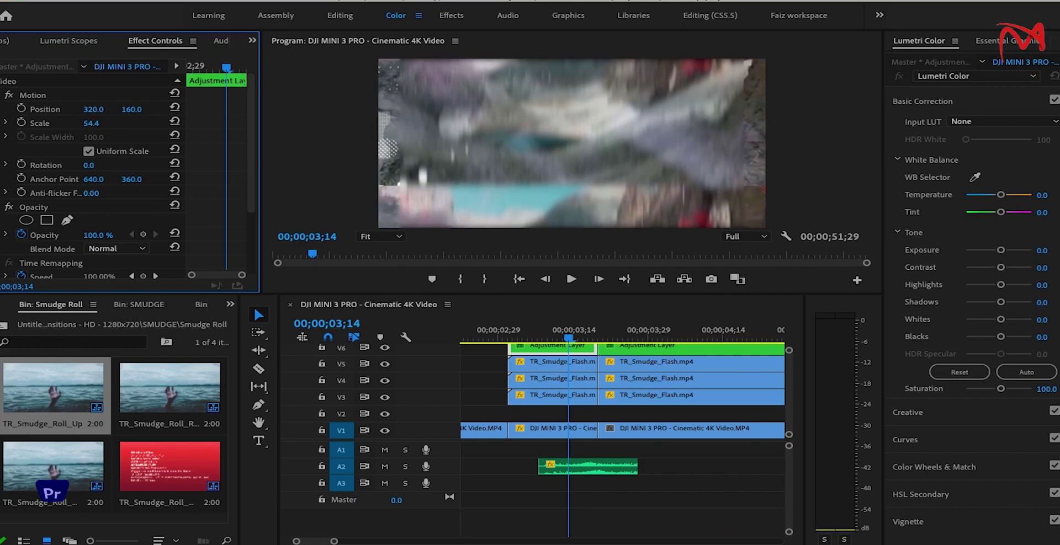
click(523, 338)
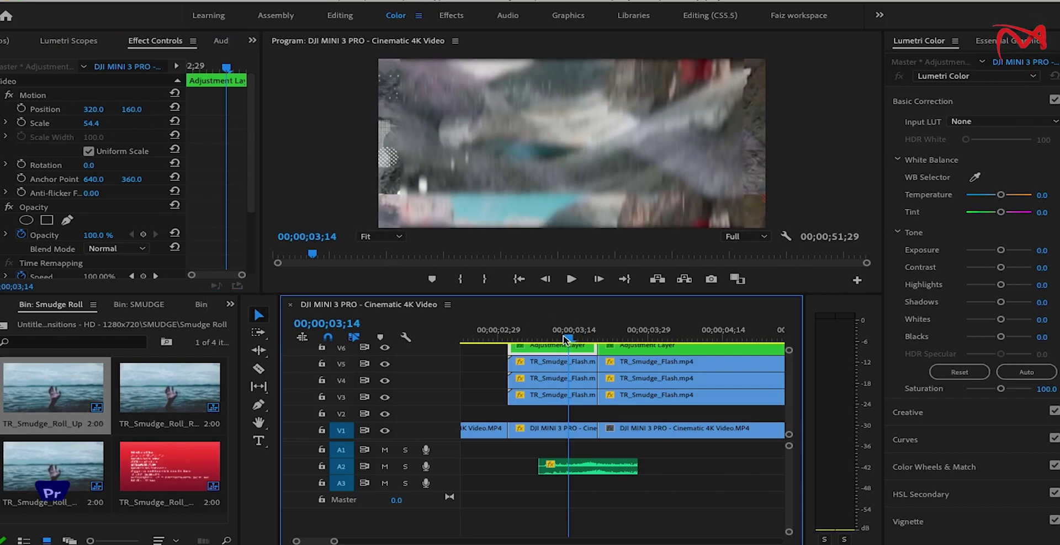
mouse_move(523, 338)
mouse_down()
mouse_move(619, 337)
mouse_move(652, 301)
mouse_up()
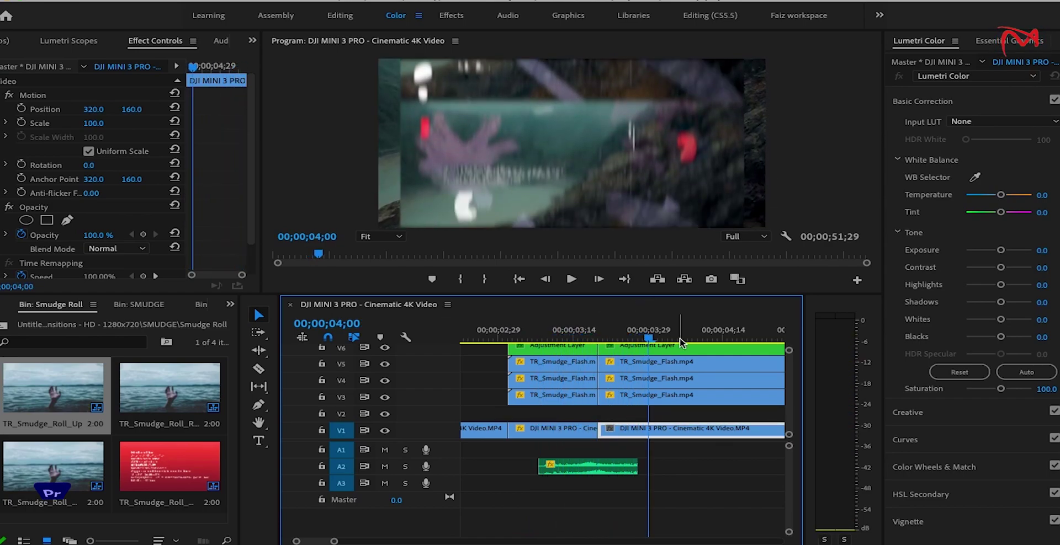
click(683, 354)
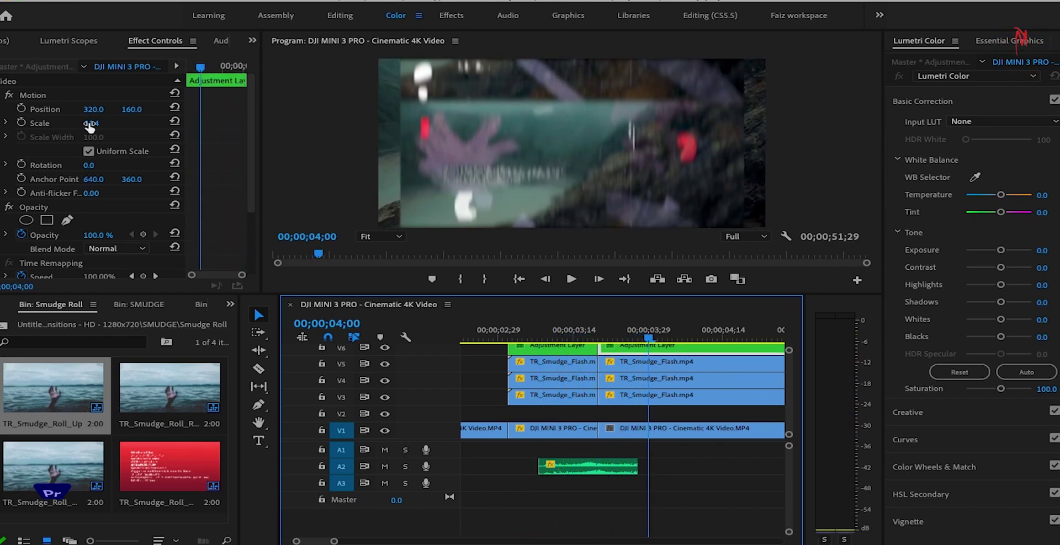
click(89, 124)
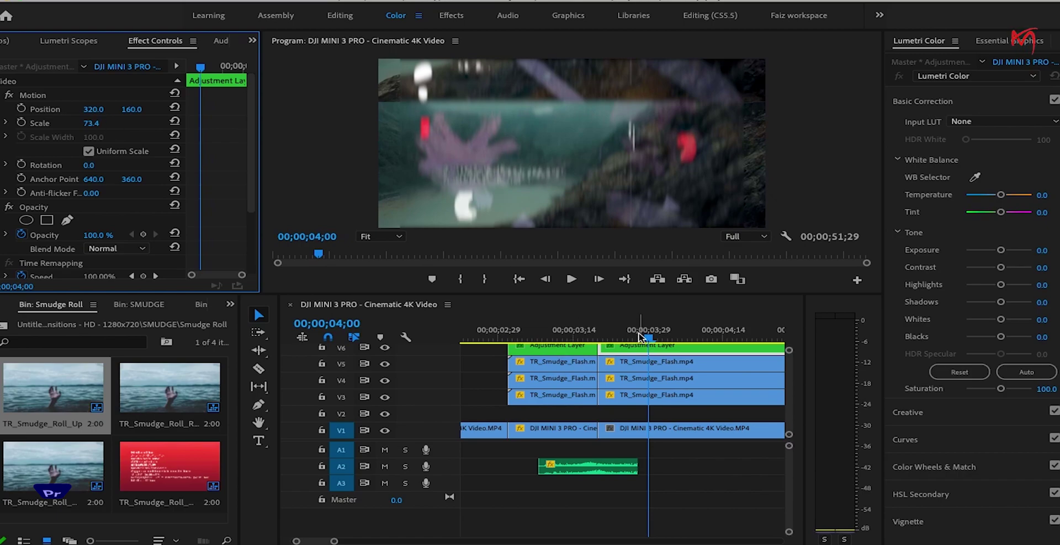
Rewind to just before the cut and play back the transition preview.
drag(639, 336, 499, 338)
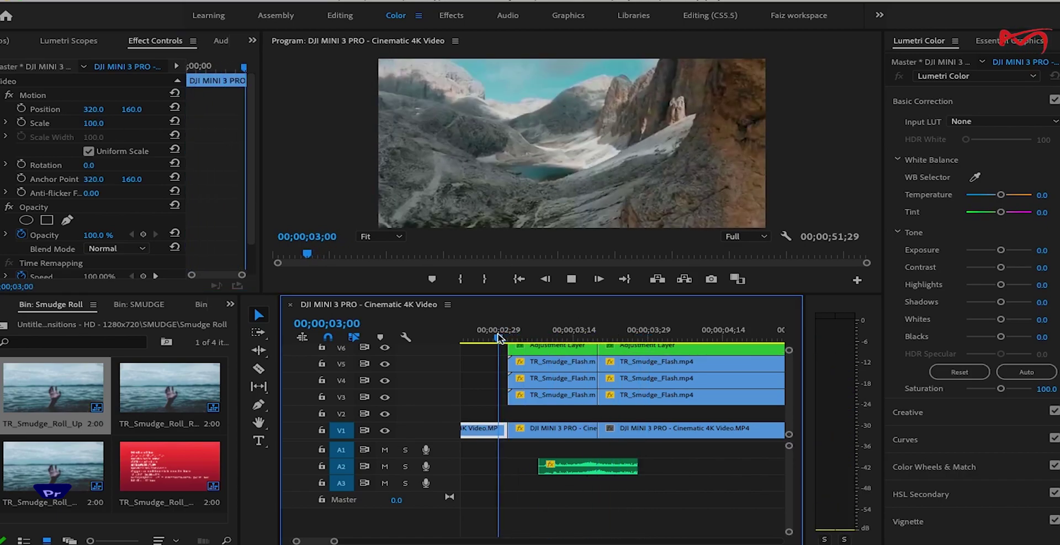
key(space)
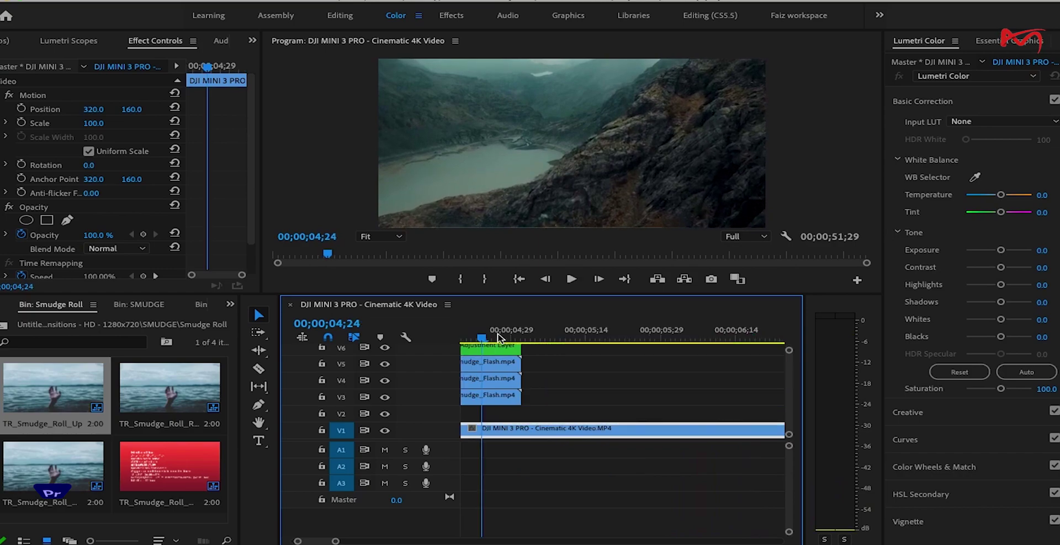
alt+scroll(560, 407, down, 5)
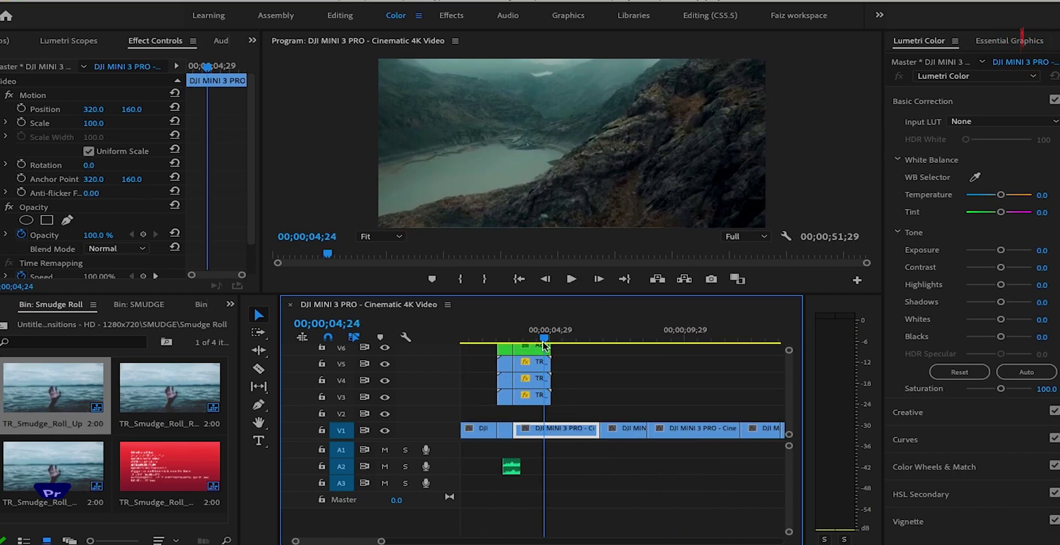
drag(544, 346, 489, 342)
key(space)
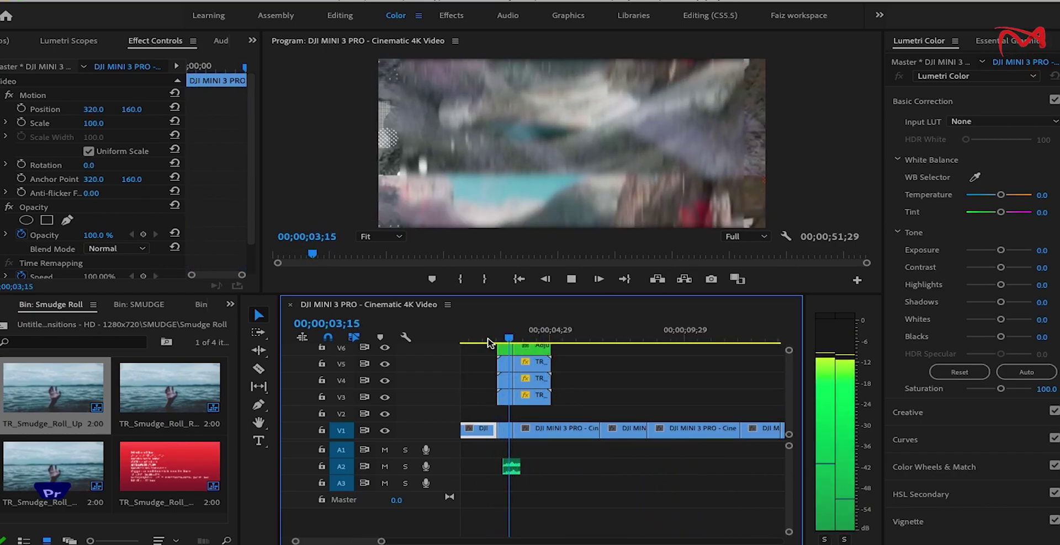
key(space)
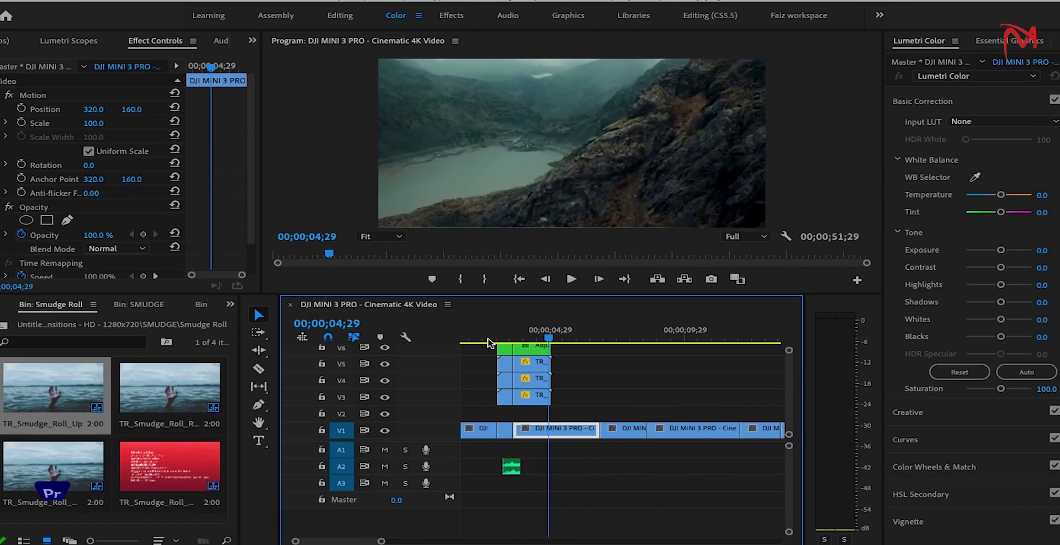
drag(550, 343, 485, 339)
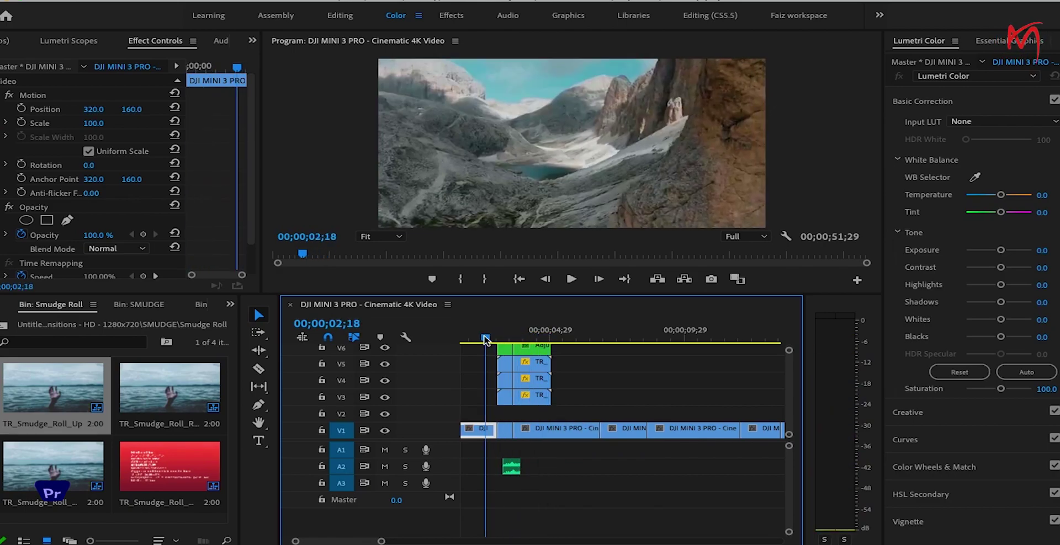
key(space)
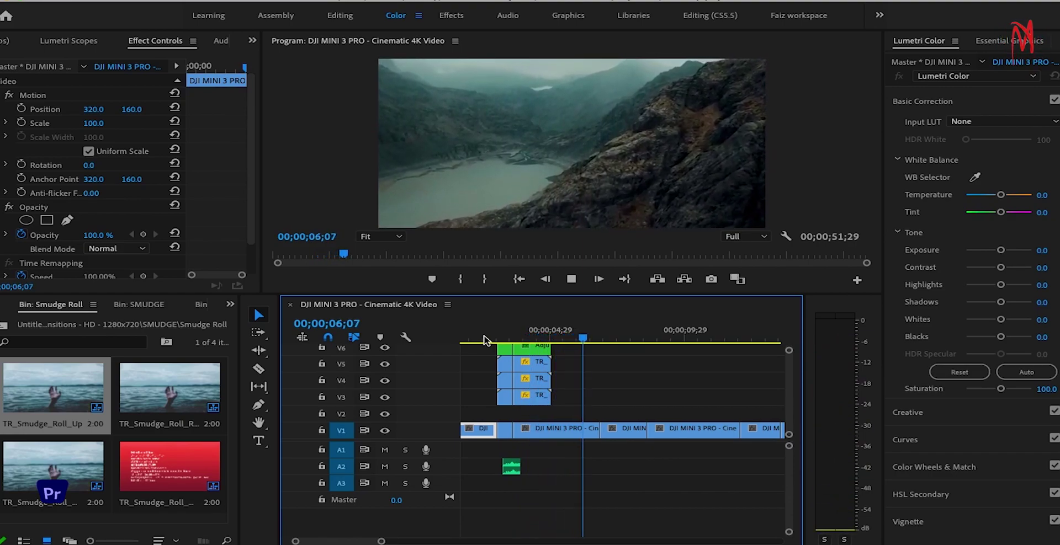
key(space)
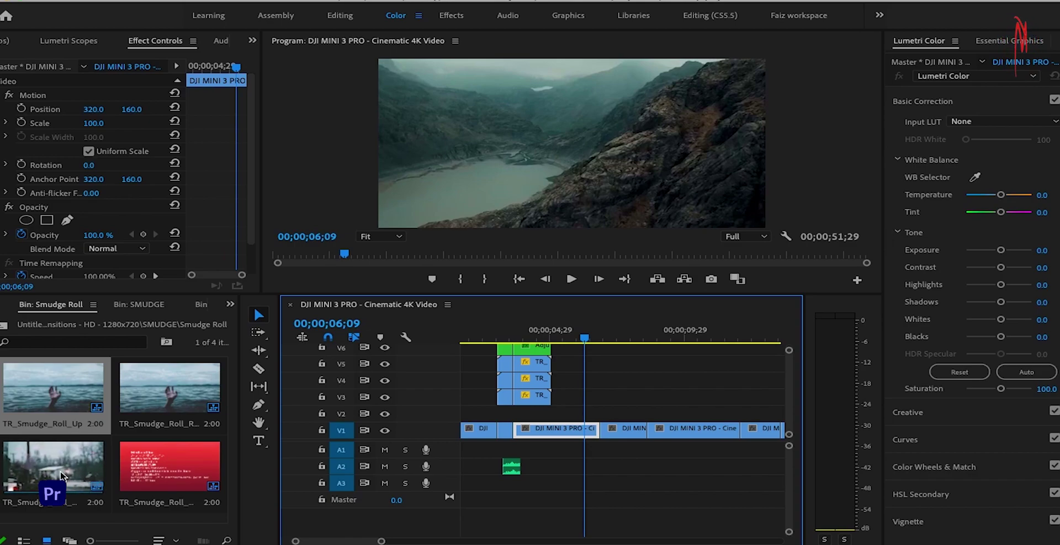
Drop TR_Smudge_Roll_Left at the next drone-clip cut and select its stacked transition group.
drag(25, 474, 612, 415)
key(equal)
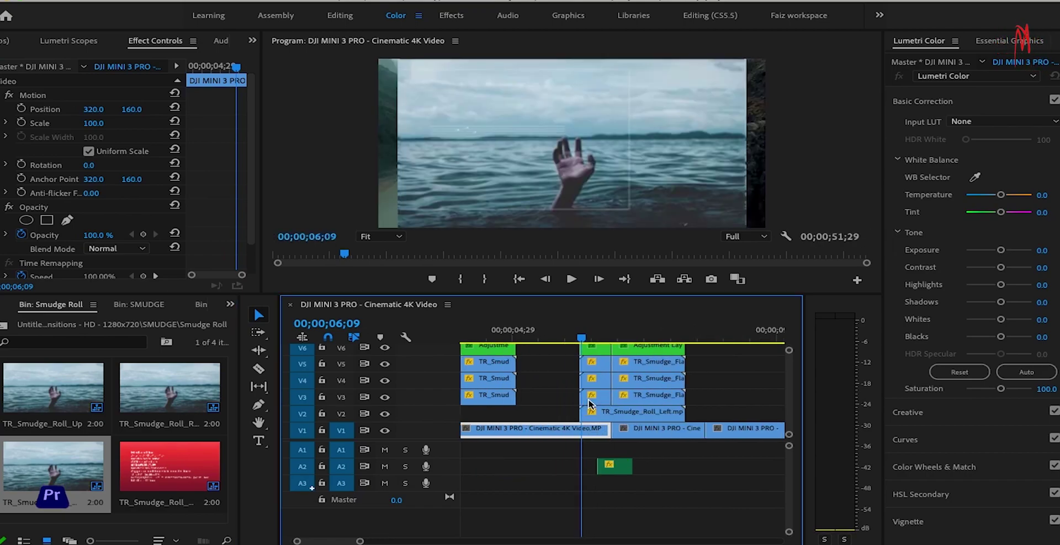
key(equal)
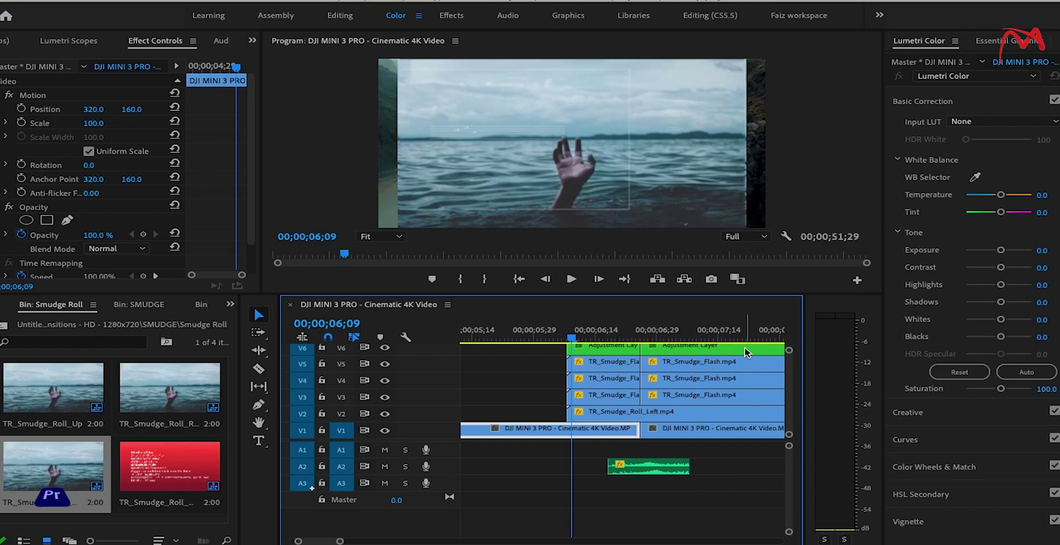
key(minus)
key(minus)
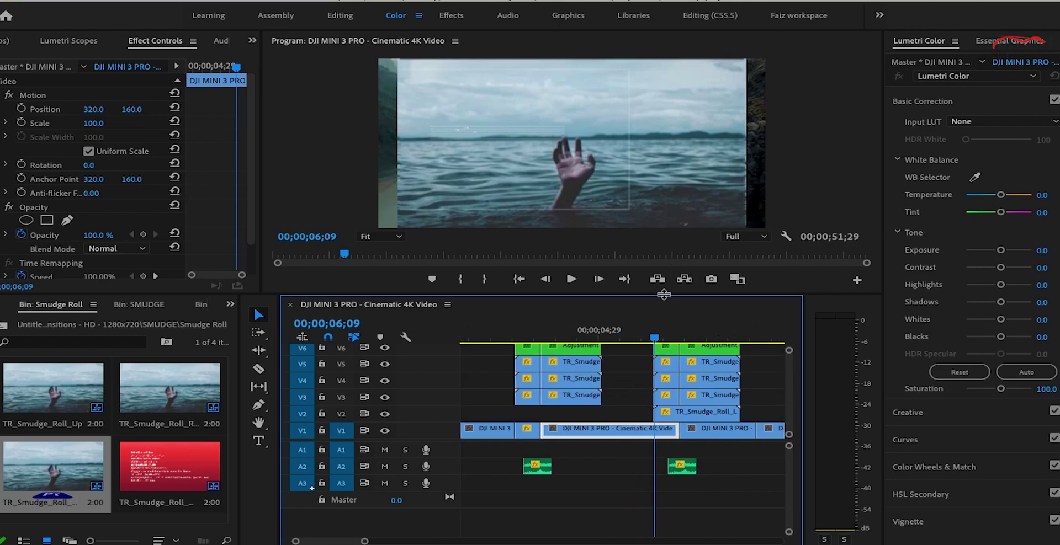
drag(663, 291, 660, 253)
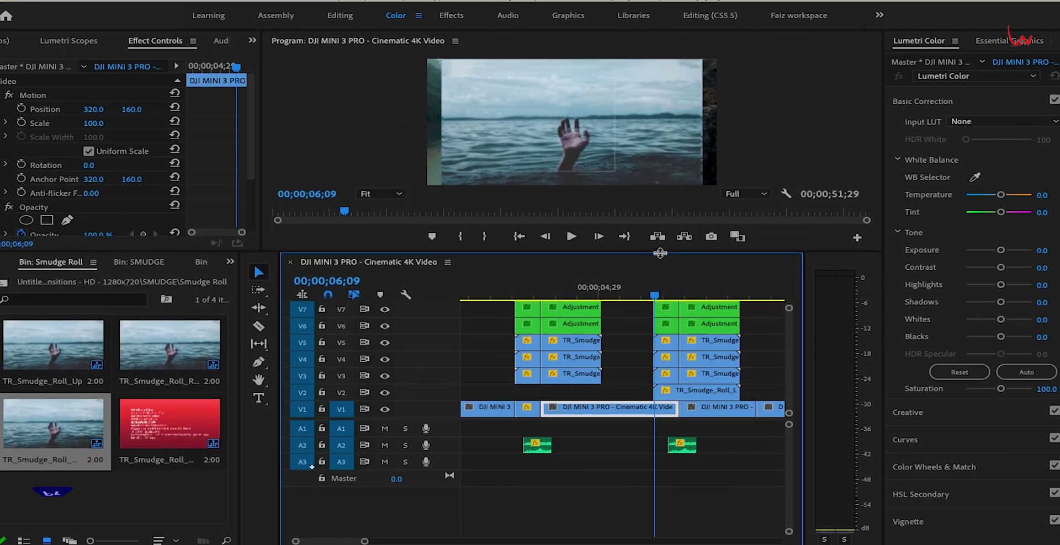
mouse_move(763, 304)
mouse_down()
mouse_move(662, 395)
mouse_move(711, 401)
mouse_move(700, 396)
mouse_up()
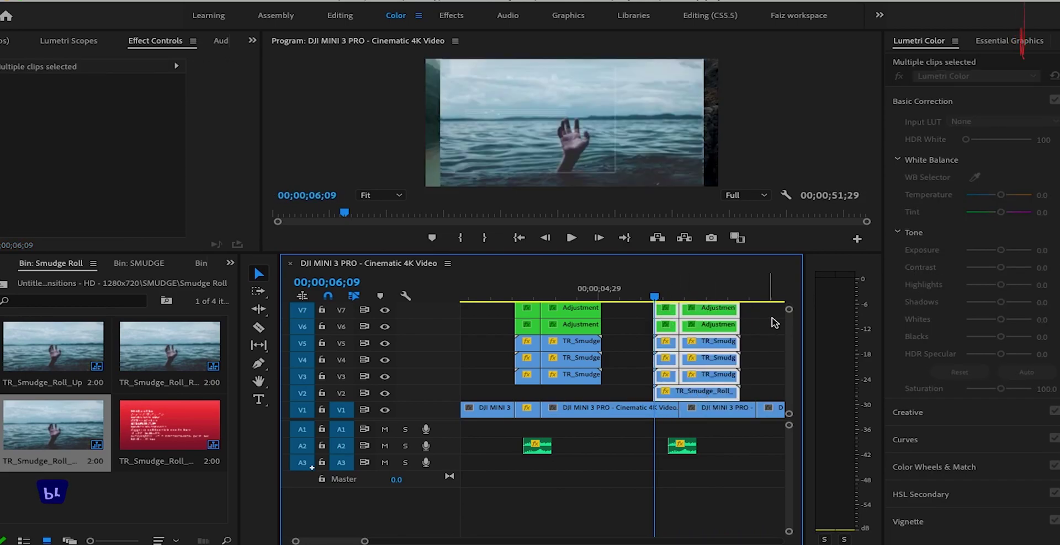
Delete the leftover TR_Smudge_Roll clip from V2 and scrub through the cut.
click(776, 324)
click(724, 393)
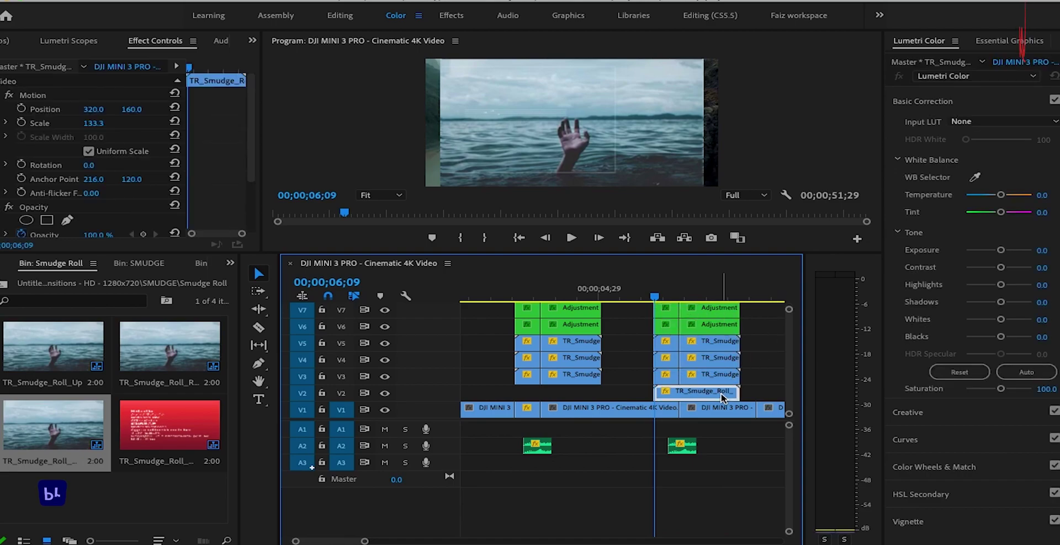
key(Delete)
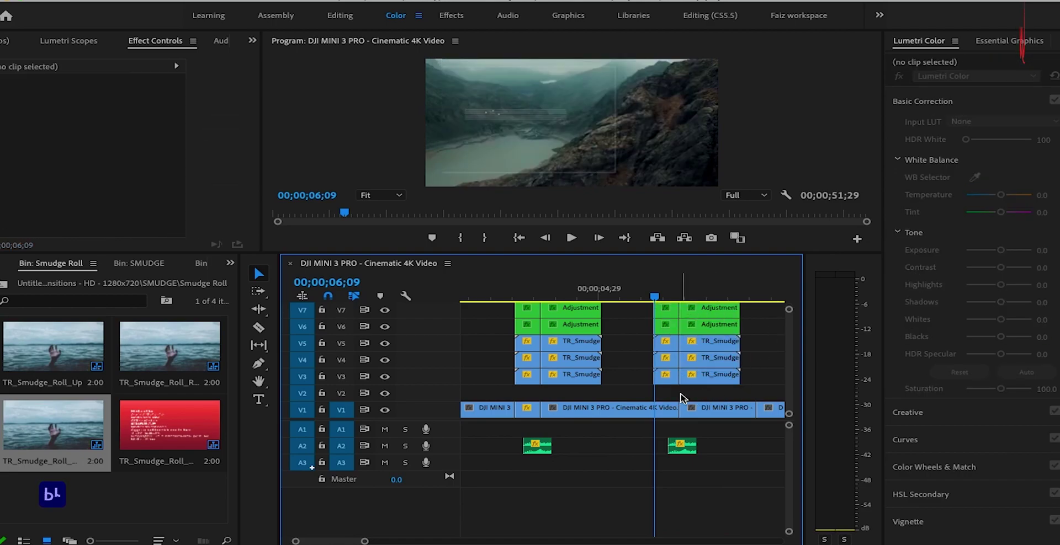
mouse_move(655, 298)
mouse_down()
mouse_move(708, 296)
mouse_move(716, 281)
mouse_move(656, 287)
mouse_up()
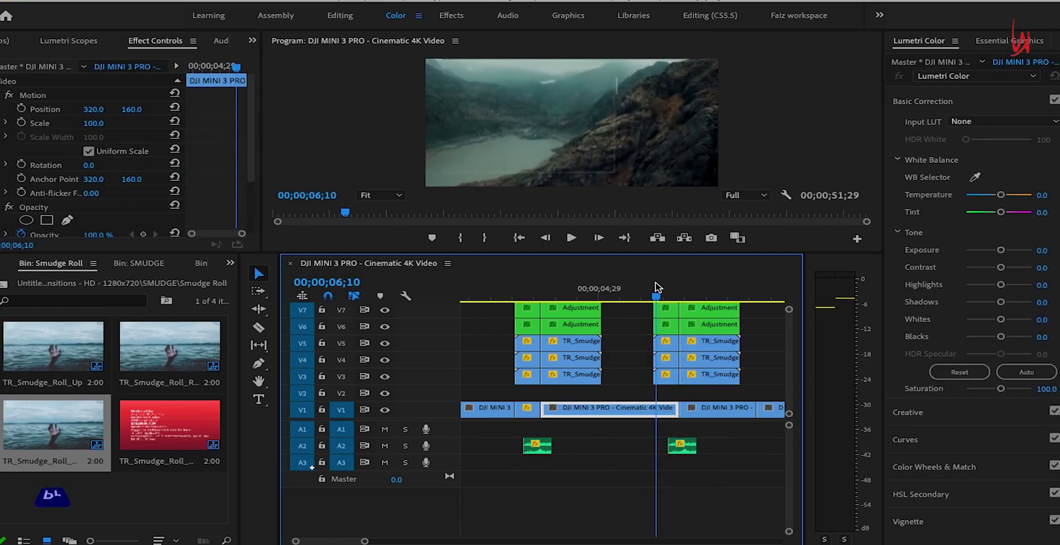
Scale up the V6 adjustment layer from 66.4 and set the V7 layer to Scale 60.4.
click(667, 326)
drag(656, 297, 672, 297)
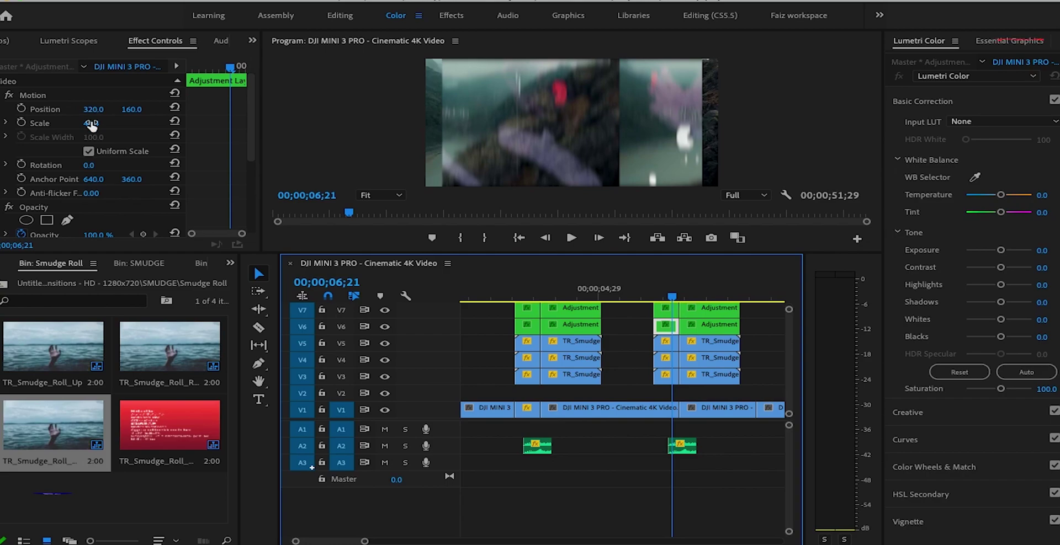
drag(92, 124, 105, 125)
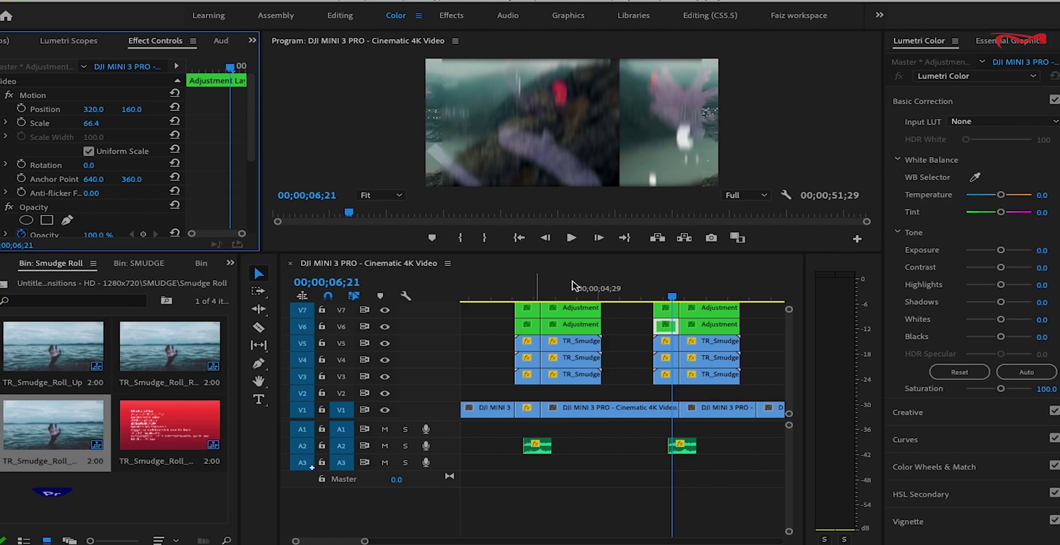
mouse_move(673, 297)
mouse_down()
mouse_move(662, 305)
mouse_move(710, 314)
mouse_up()
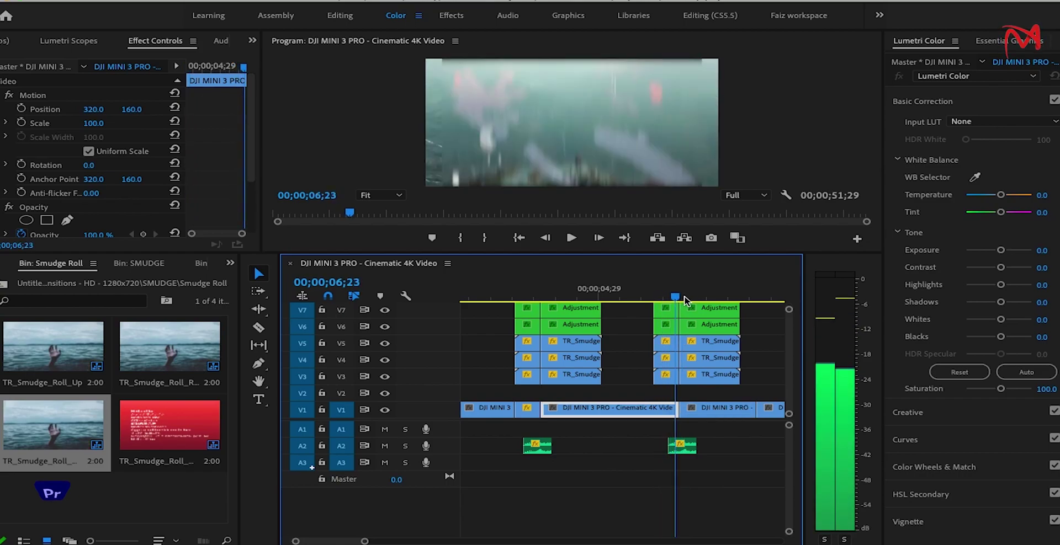
click(717, 327)
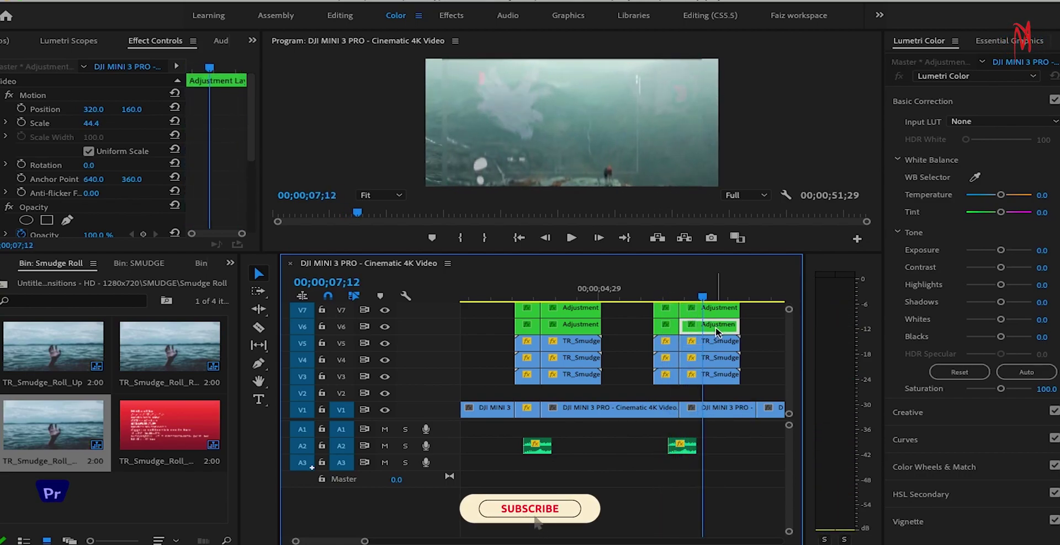
drag(91, 123, 119, 123)
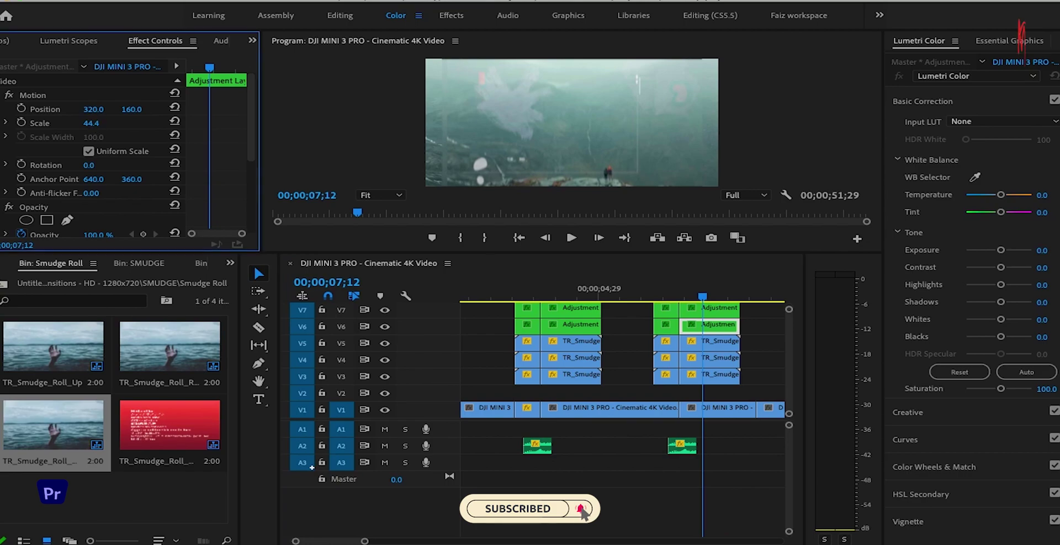
click(701, 308)
drag(89, 124, 97, 124)
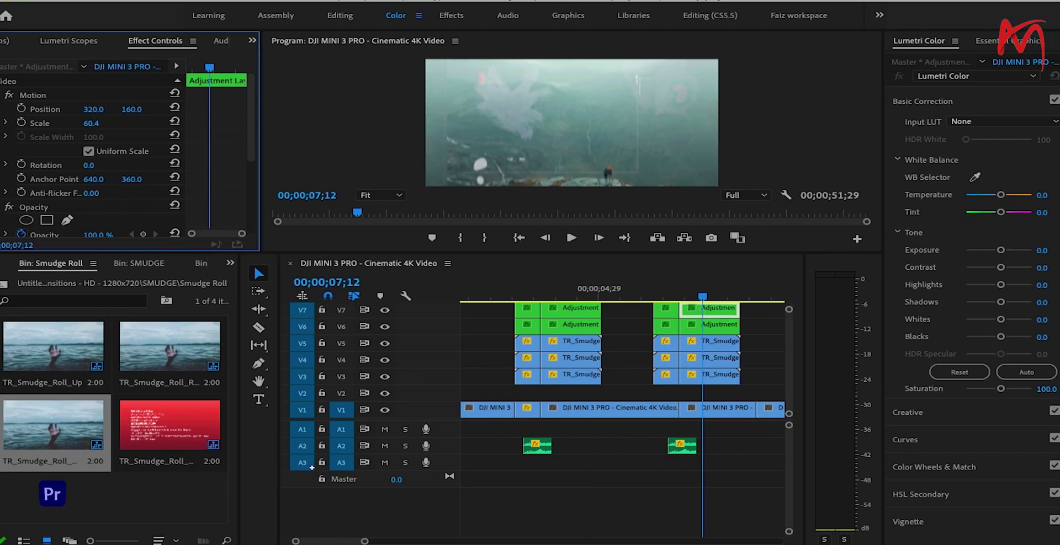
Preview the transitions on an enlarged program monitor, playing from the first cut at 03;19.
drag(701, 297, 652, 297)
key(space)
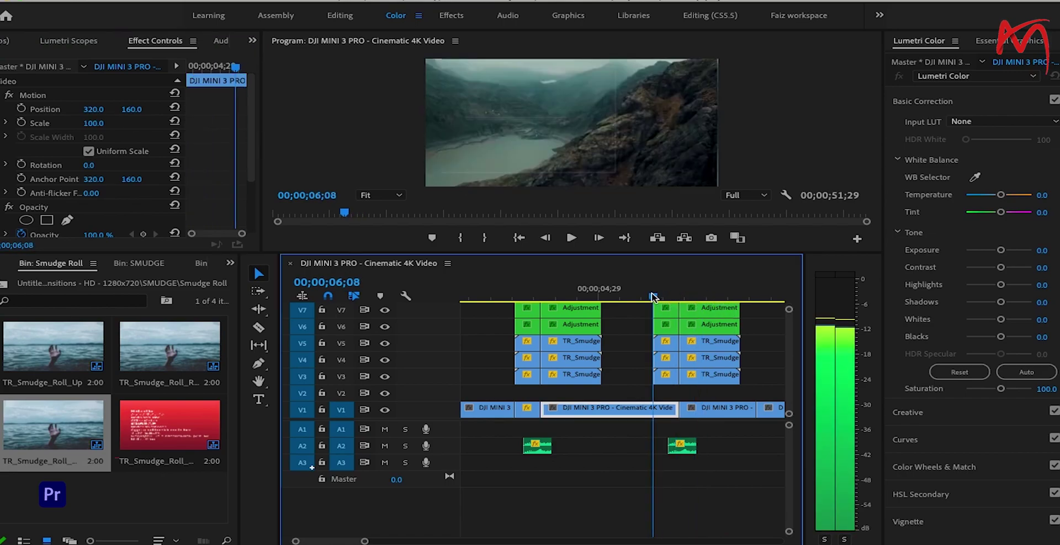
key(space)
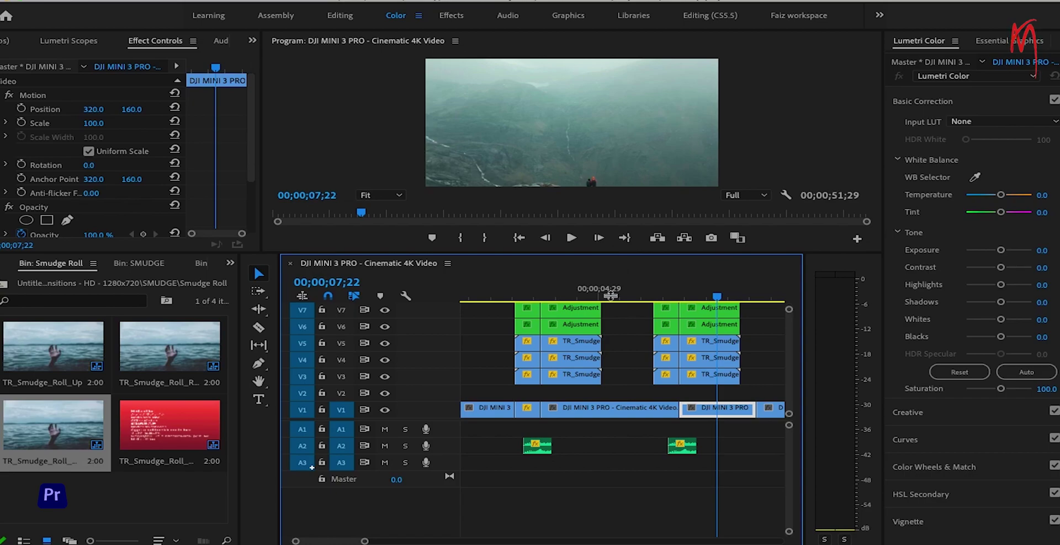
drag(610, 296, 610, 426)
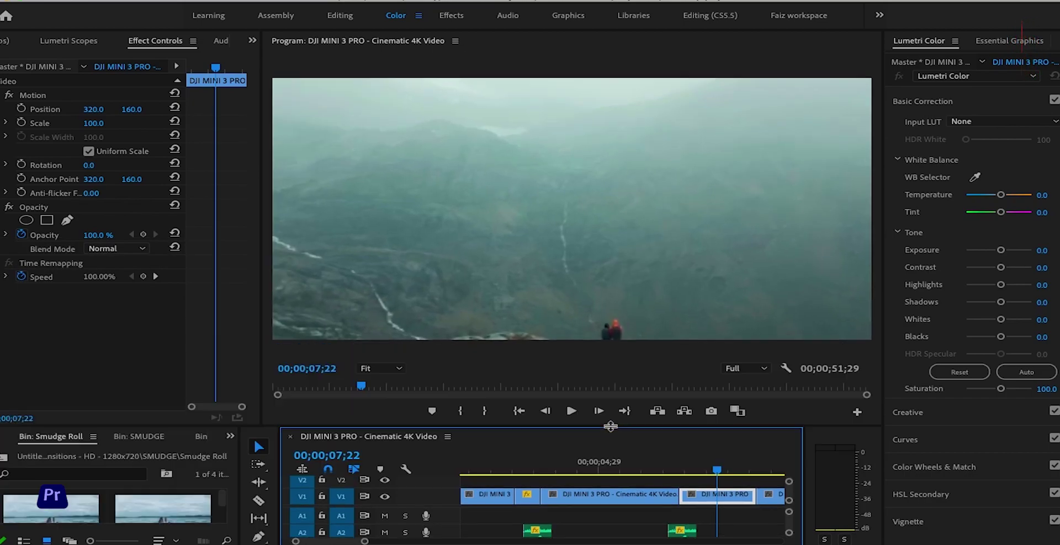
click(541, 471)
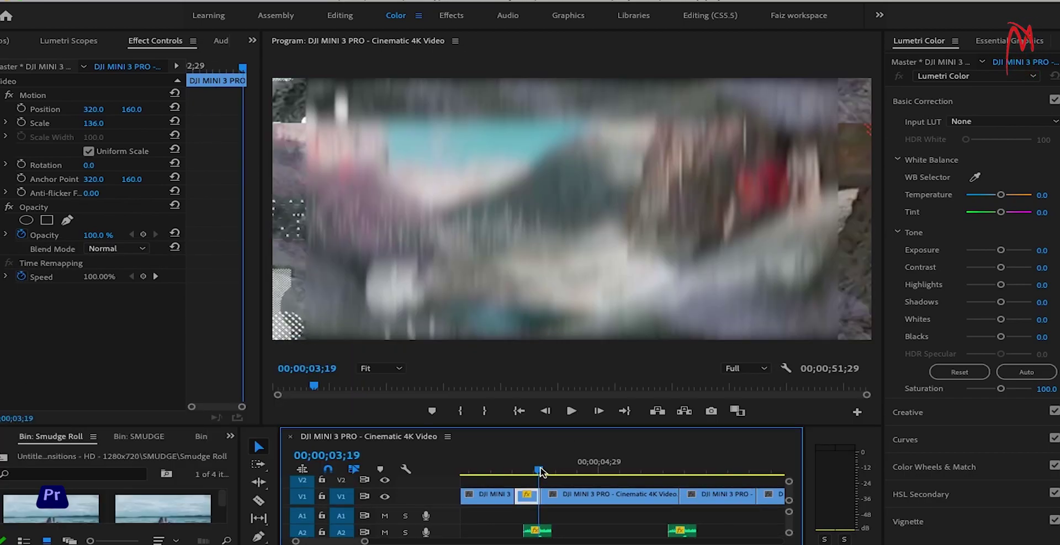
key(space)
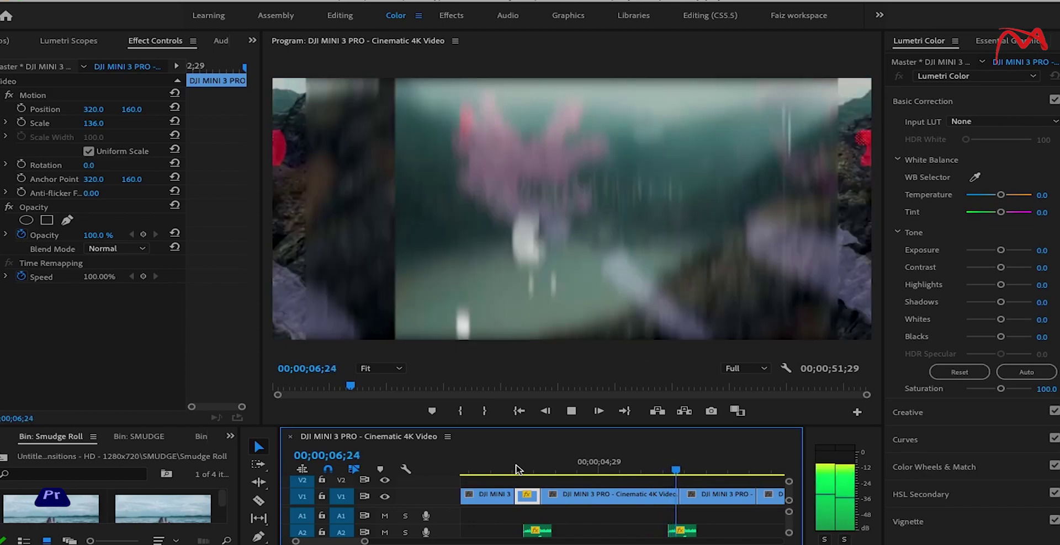
key(space)
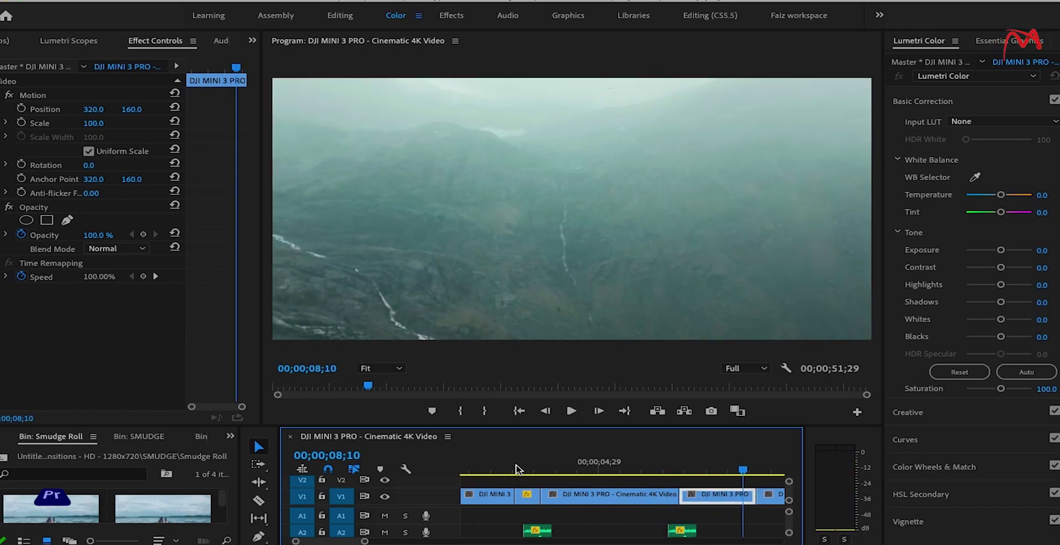
Trim the start of the drone clip after the second cut at 08;06, leaving a gap.
key(minus)
key(minus)
key(minus)
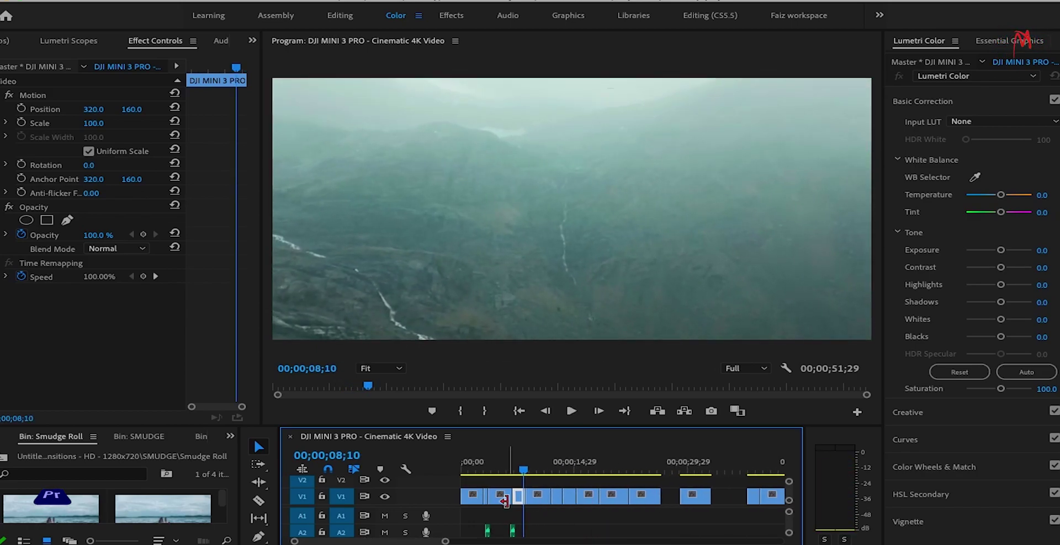
key(equal)
key(equal)
key(equal)
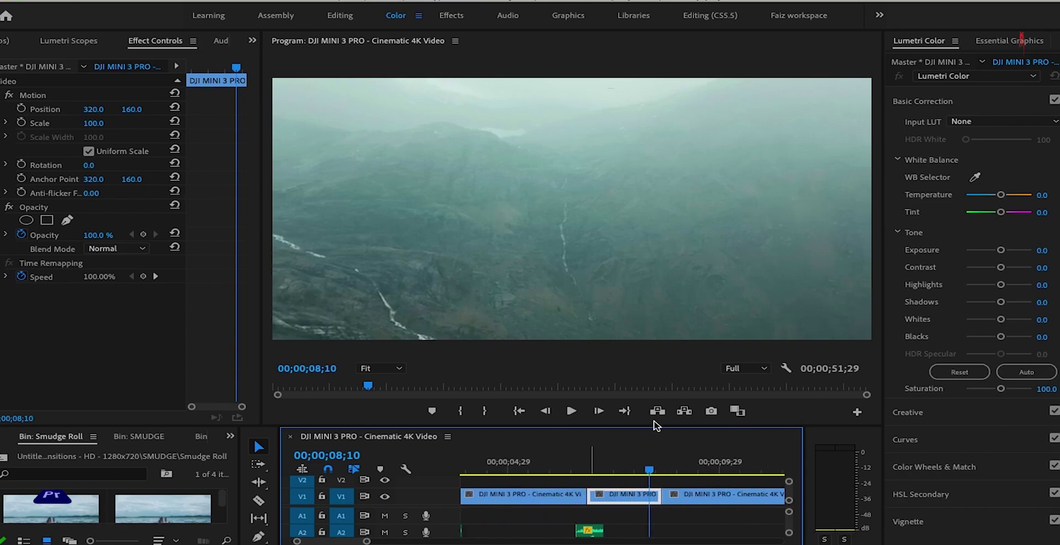
drag(645, 427, 657, 333)
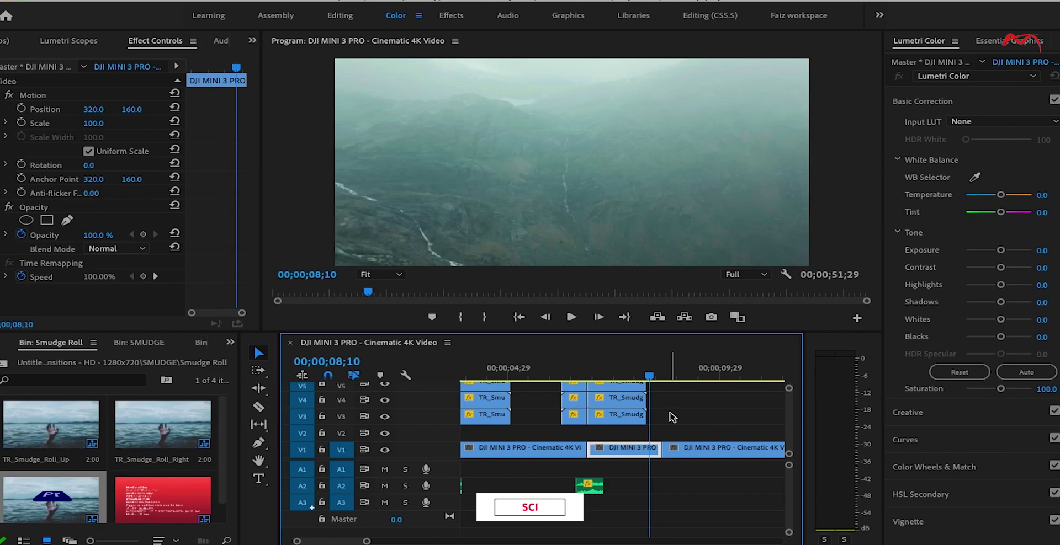
key(minus)
key(minus)
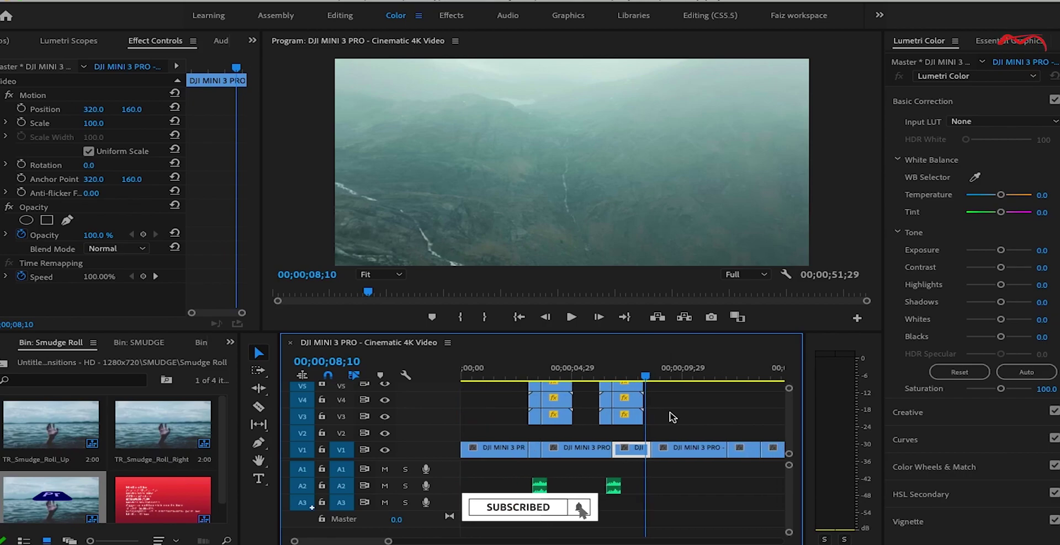
mouse_move(653, 377)
mouse_down()
mouse_move(642, 376)
mouse_move(680, 371)
mouse_up()
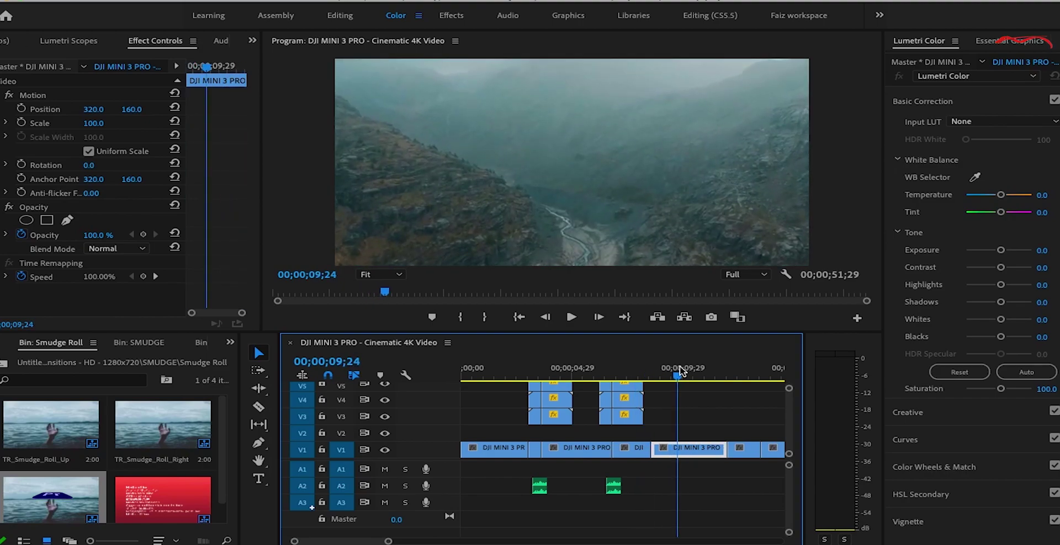
key(ctrl+alt+q)
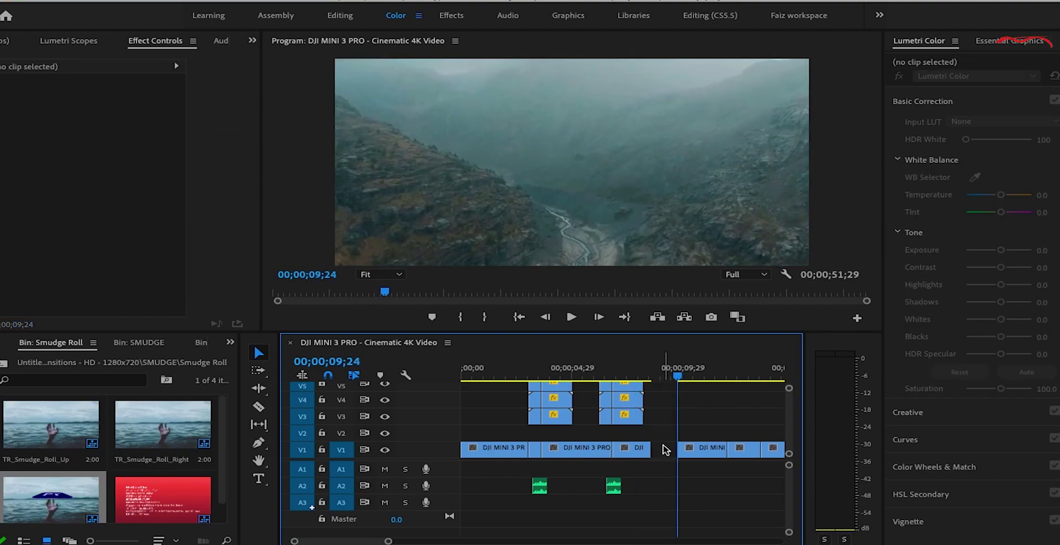
Ripple-delete the V1 gap and drop SMUDGE Central's Easy - Down Left at the next cut.
right_click(664, 450)
click(696, 479)
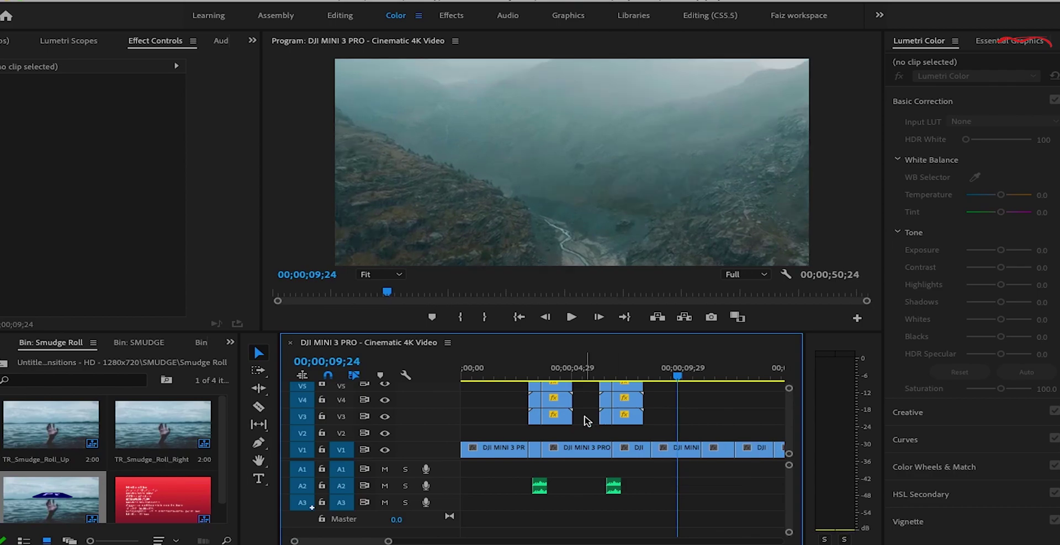
click(148, 342)
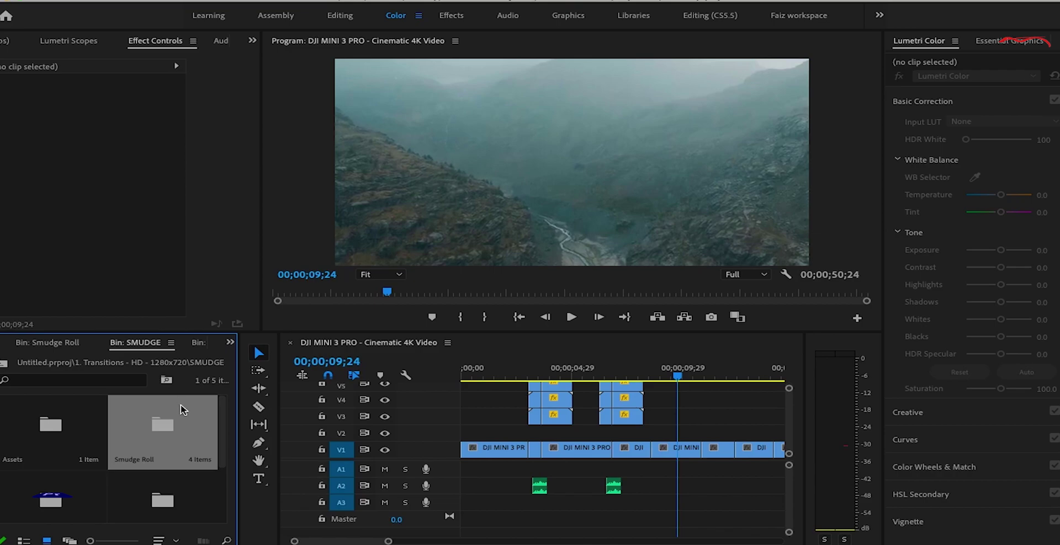
drag(222, 420, 223, 454)
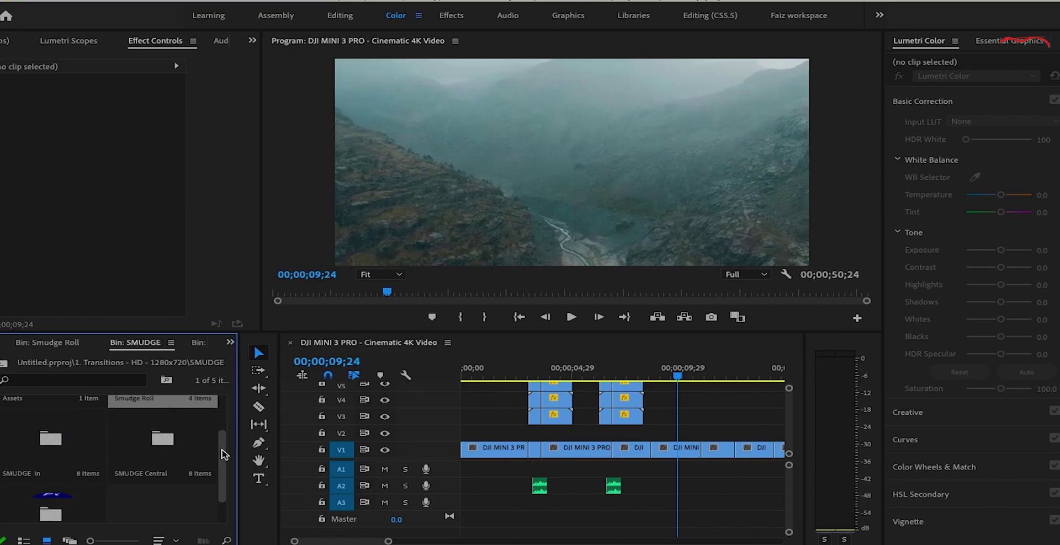
double_click(163, 445)
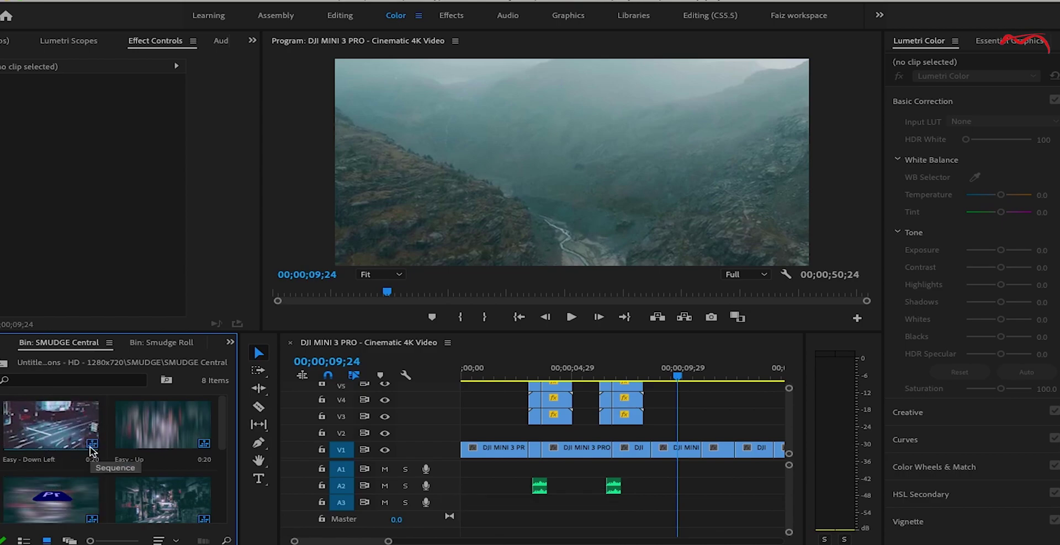
mouse_move(50, 438)
mouse_down()
mouse_move(697, 426)
mouse_move(657, 436)
mouse_up()
scroll(656, 437, up, 5)
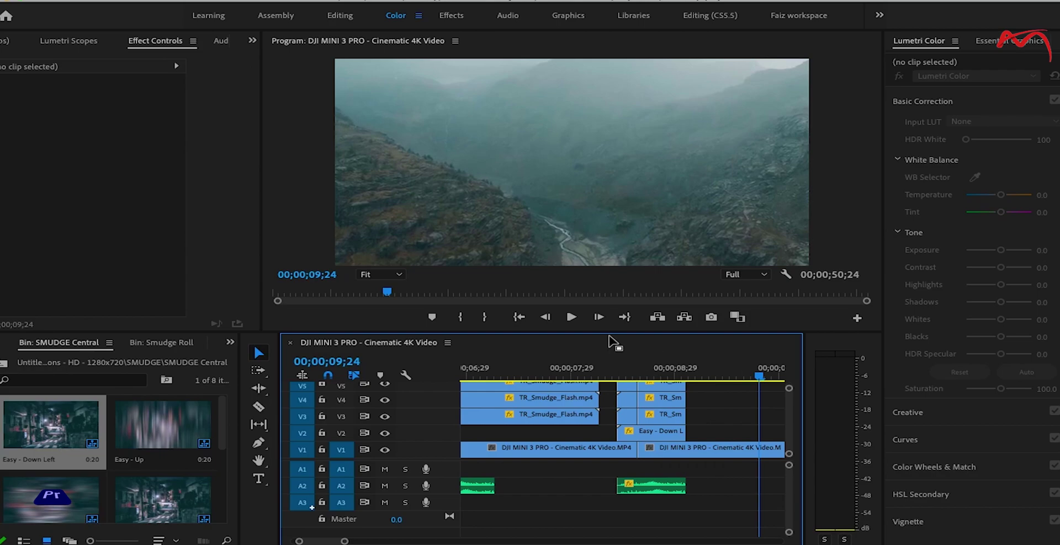
drag(609, 333, 610, 270)
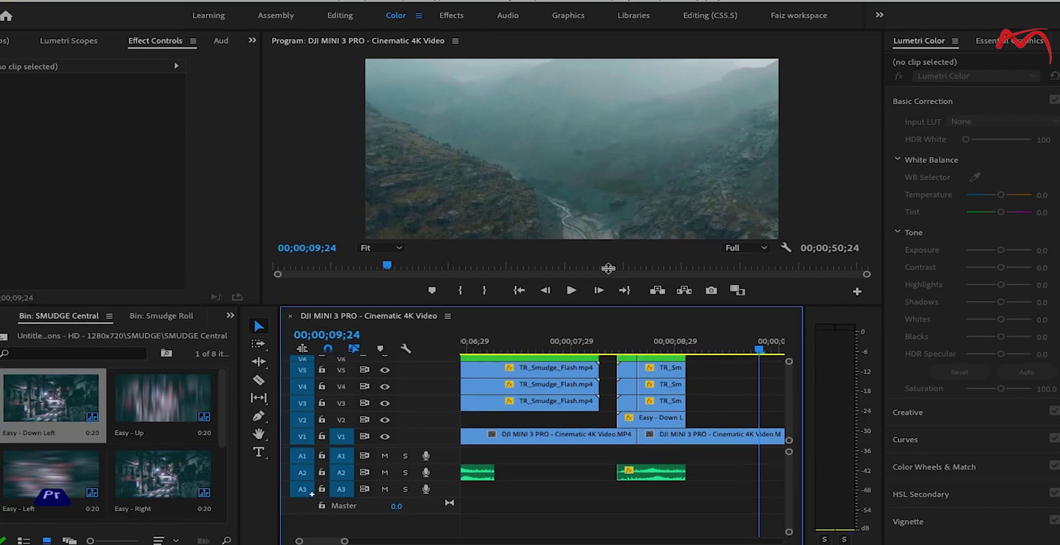
Remove the Easy - Down clip from V2 and scale the V6 adjustment layer to about 104.
mouse_move(768, 314)
mouse_down()
mouse_move(604, 314)
mouse_move(671, 312)
mouse_up()
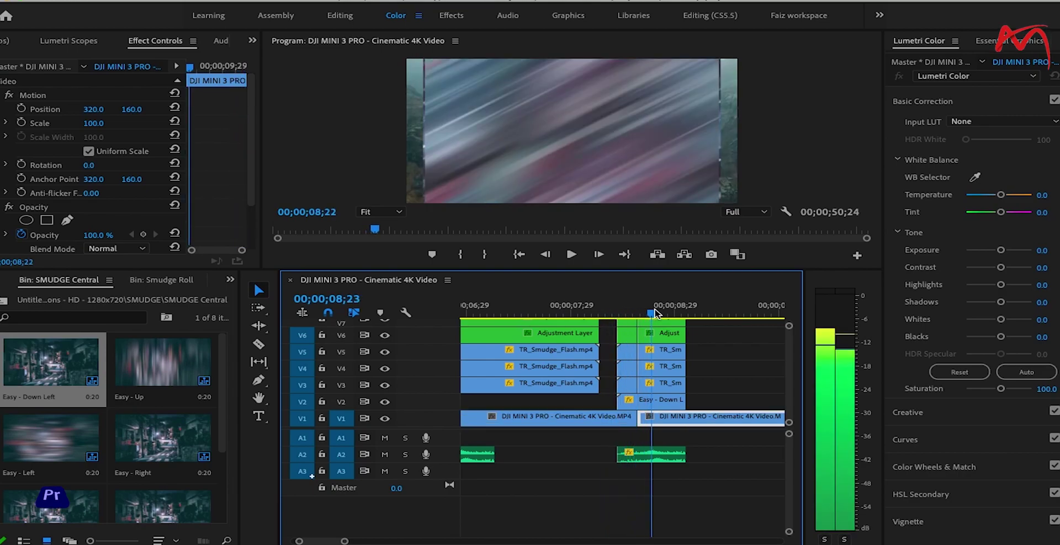
click(664, 409)
key(Delete)
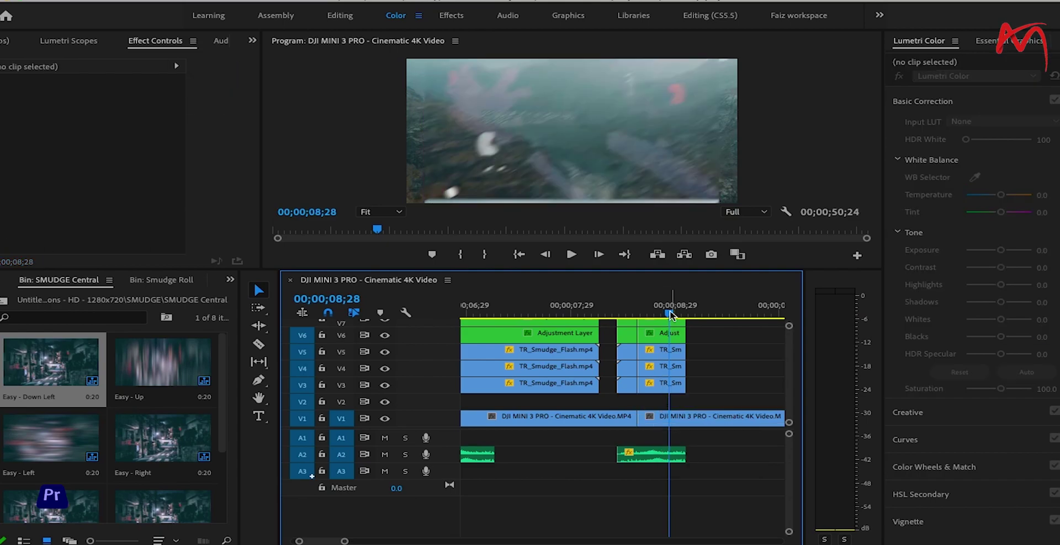
click(625, 325)
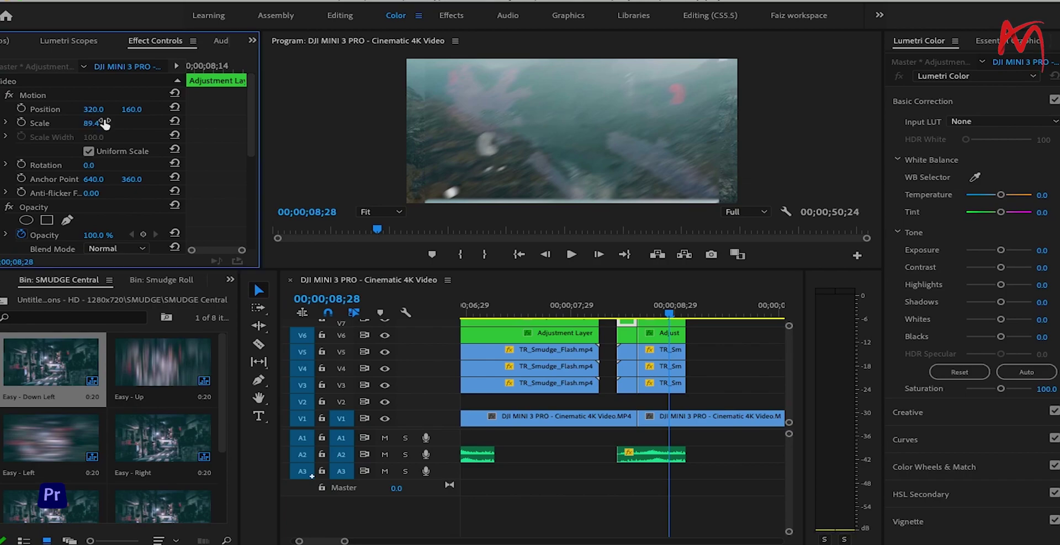
click(657, 327)
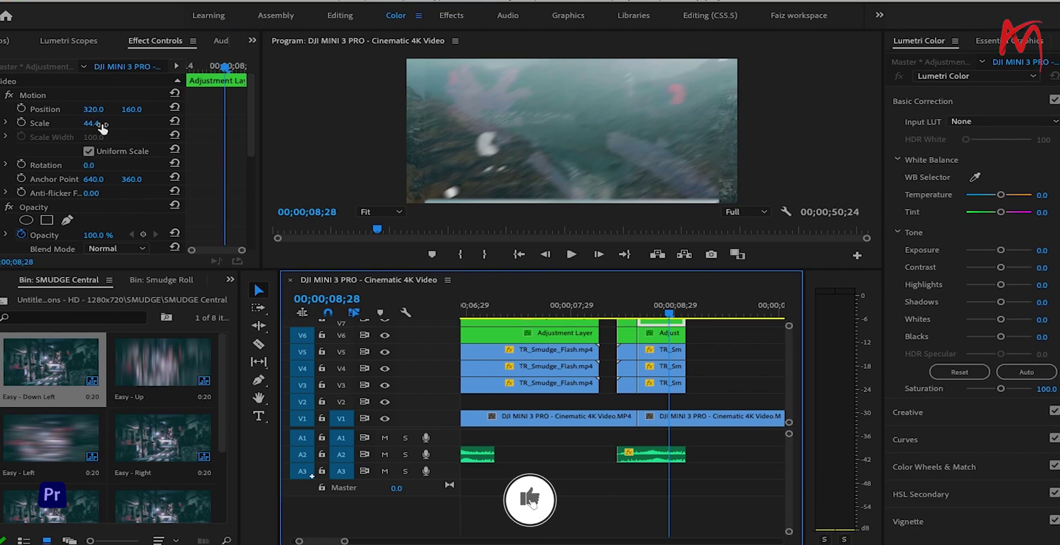
drag(102, 128, 127, 128)
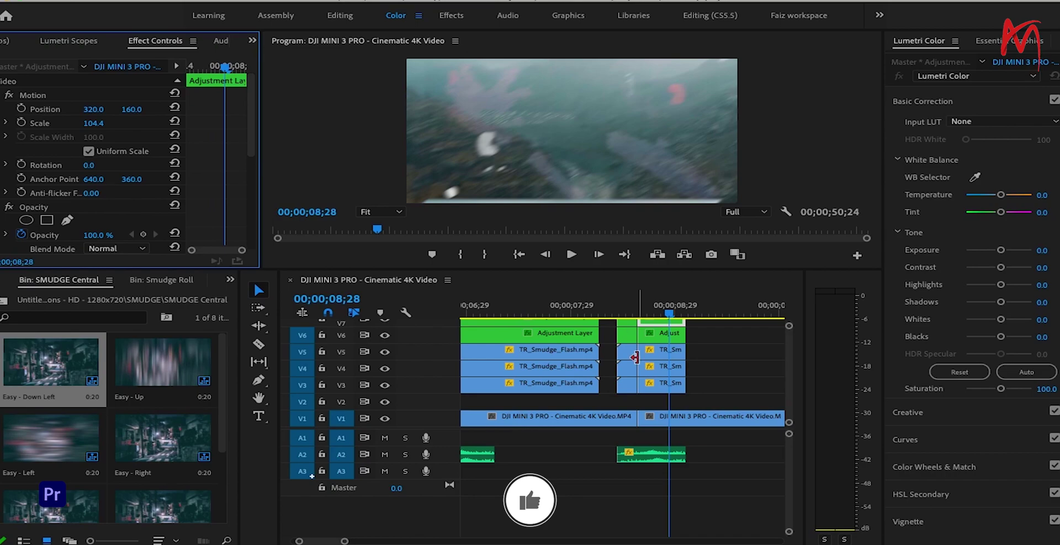
Play back the sequence through the smudge transitions to check the result.
drag(666, 311, 595, 312)
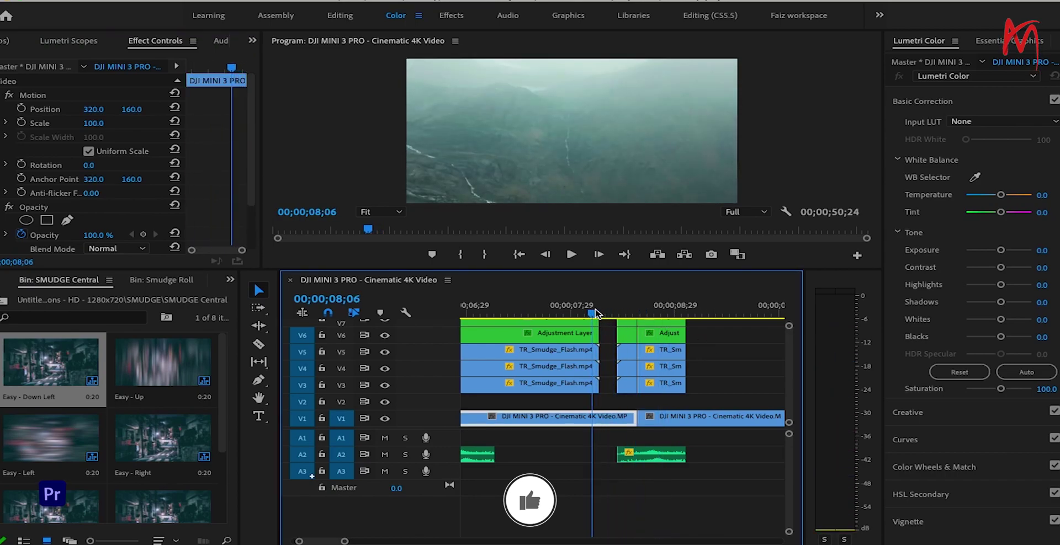
key(space)
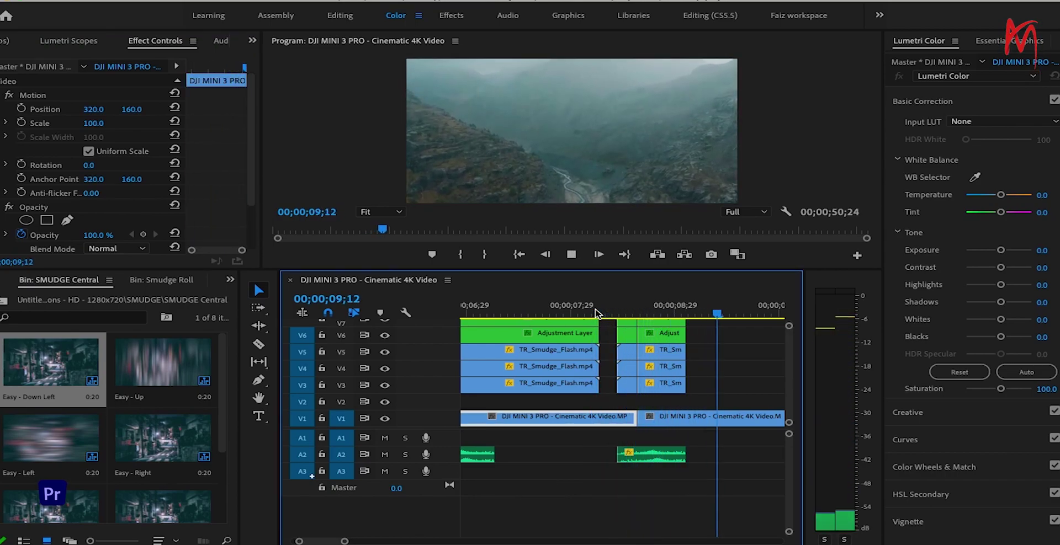
key(space)
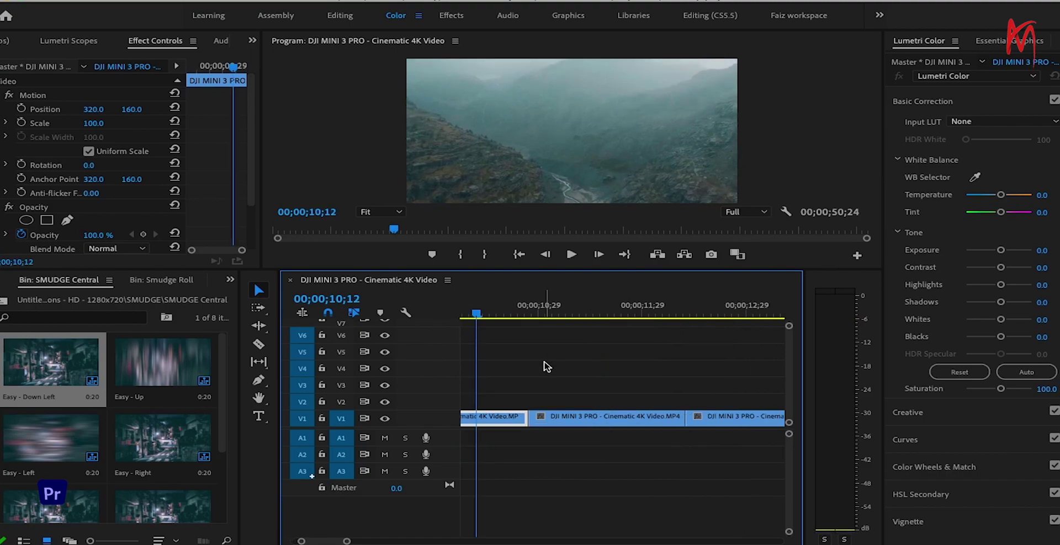
key(minus)
key(minus)
mouse_move(527, 314)
mouse_down()
mouse_move(465, 315)
mouse_move(517, 314)
mouse_up()
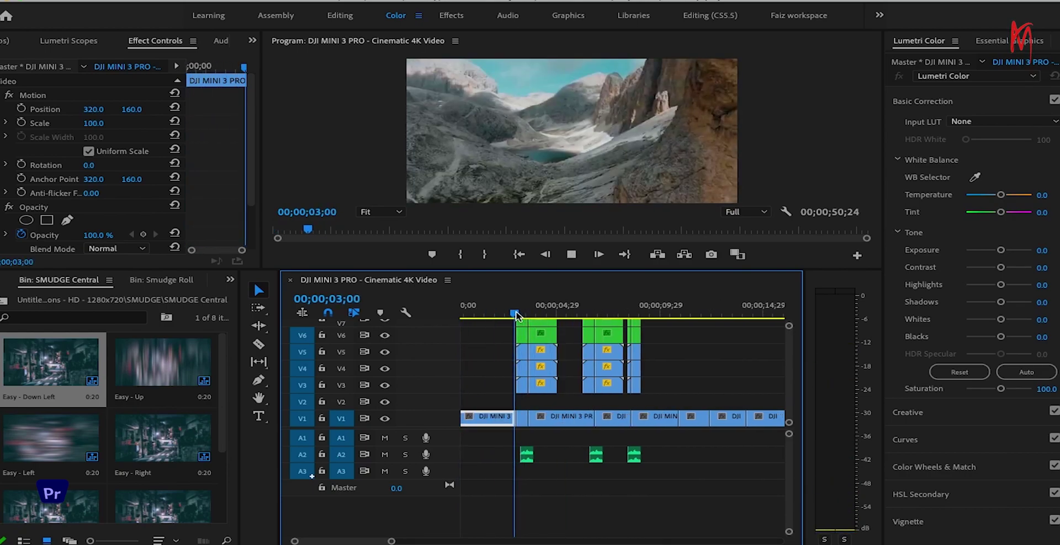
key(space)
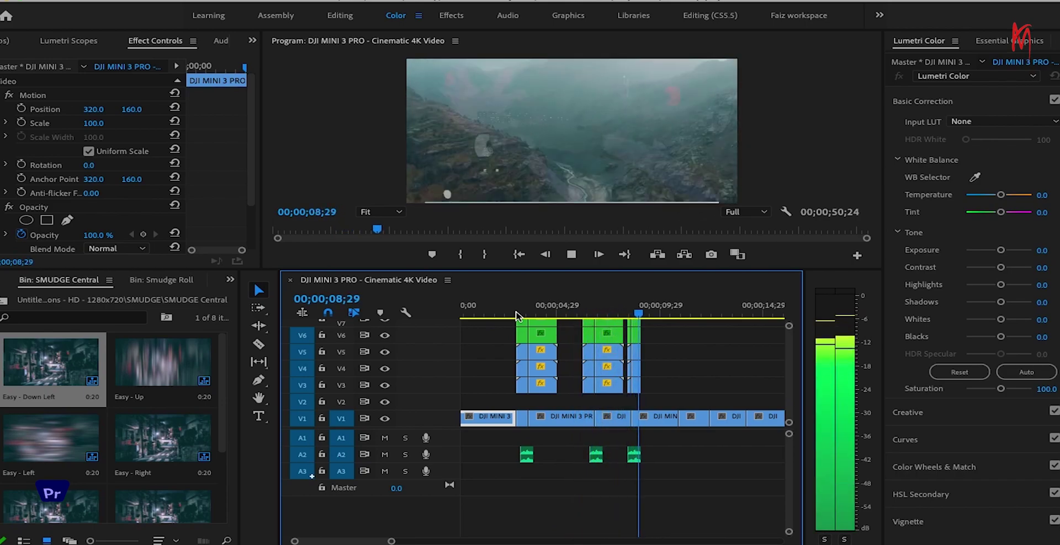
key(space)
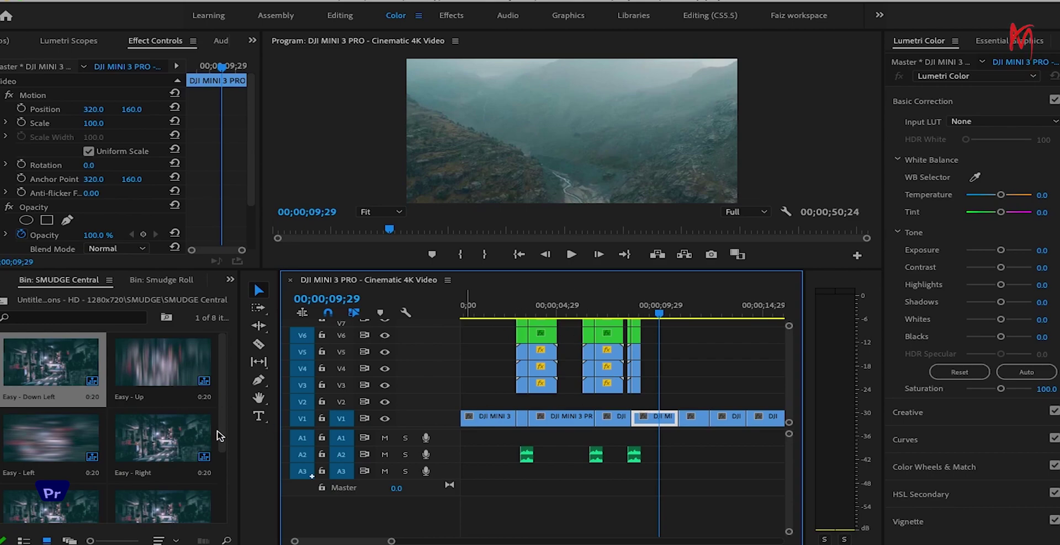
Drop Easy - Up Right at the fourth V1 cut, delete its V2 clip, and scrub through it.
drag(223, 438, 192, 509)
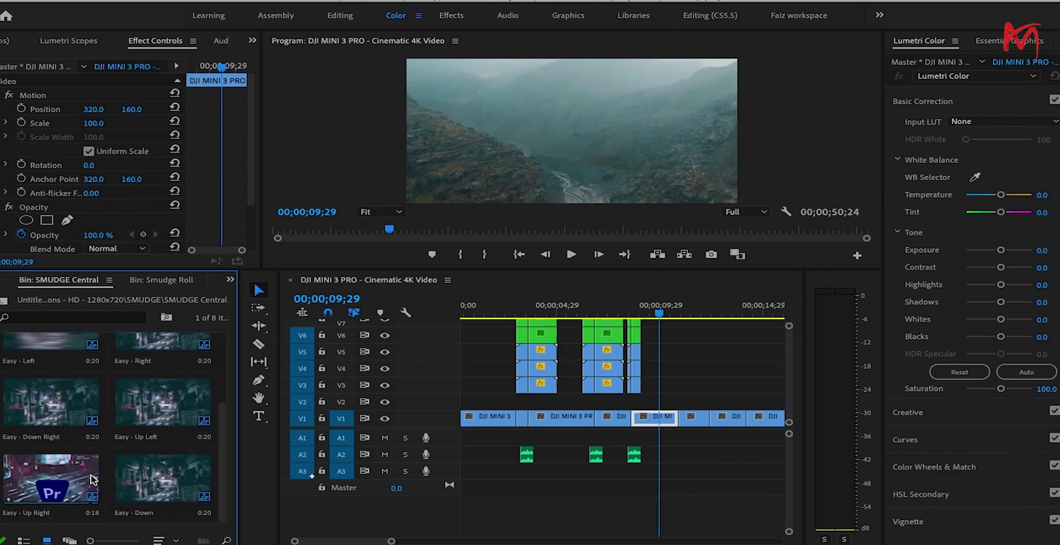
drag(50, 478, 680, 399)
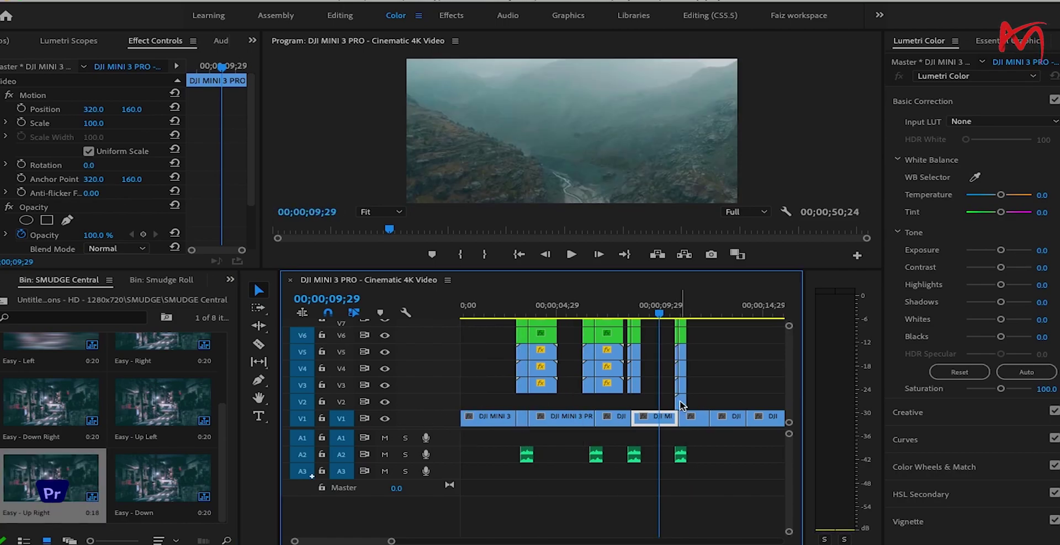
key(=)
key(=)
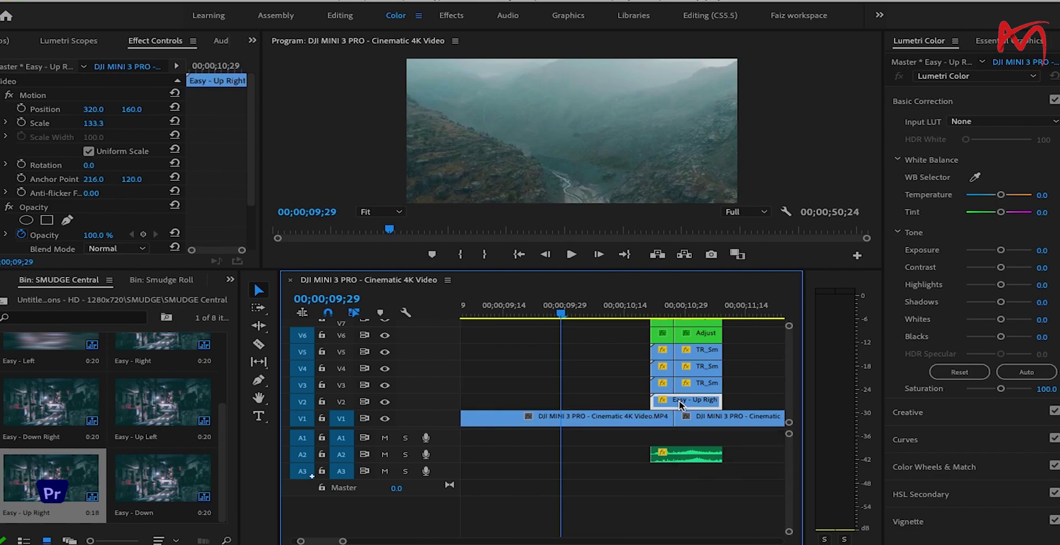
key(Delete)
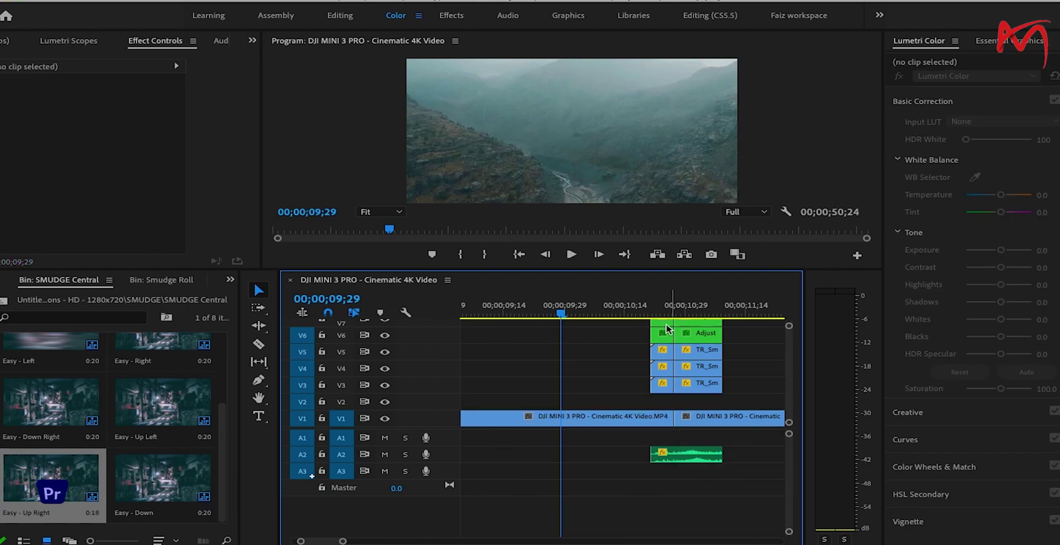
mouse_move(561, 319)
mouse_down()
mouse_move(669, 316)
mouse_move(640, 303)
mouse_up()
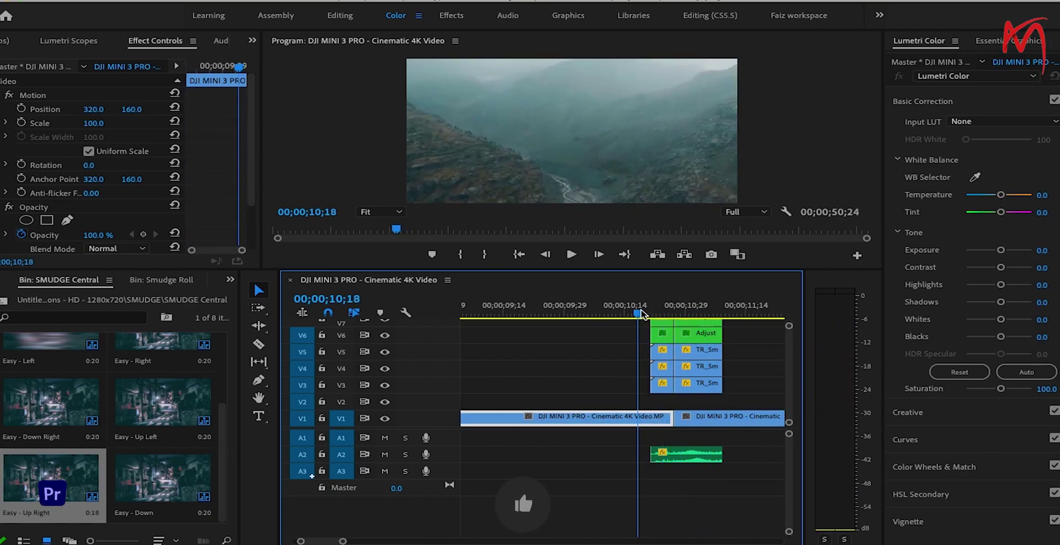
drag(640, 303, 665, 312)
Scale the fourth transition's adjustment layers up to 90.4 and 64.4 to fill the frame.
click(665, 333)
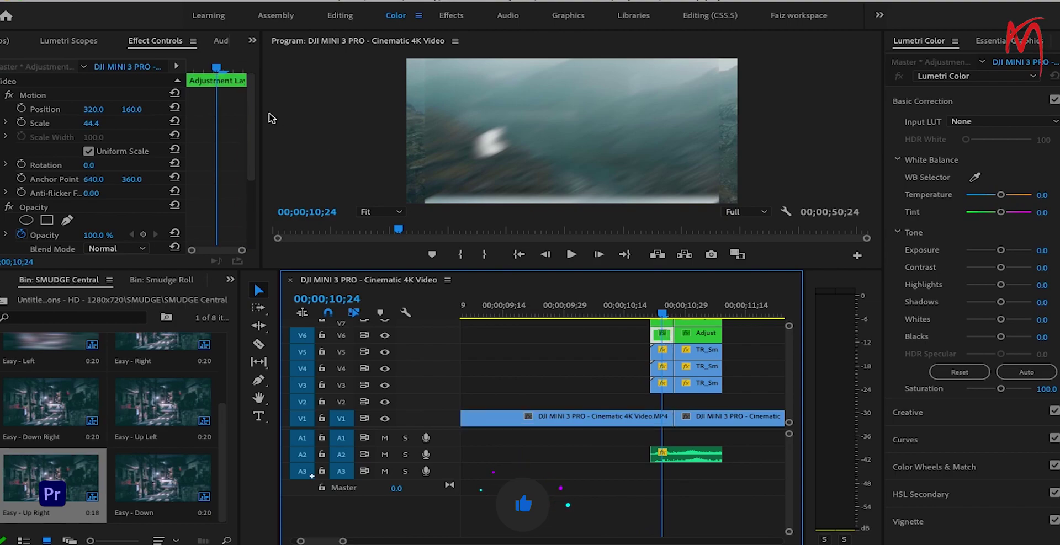
drag(98, 128, 109, 128)
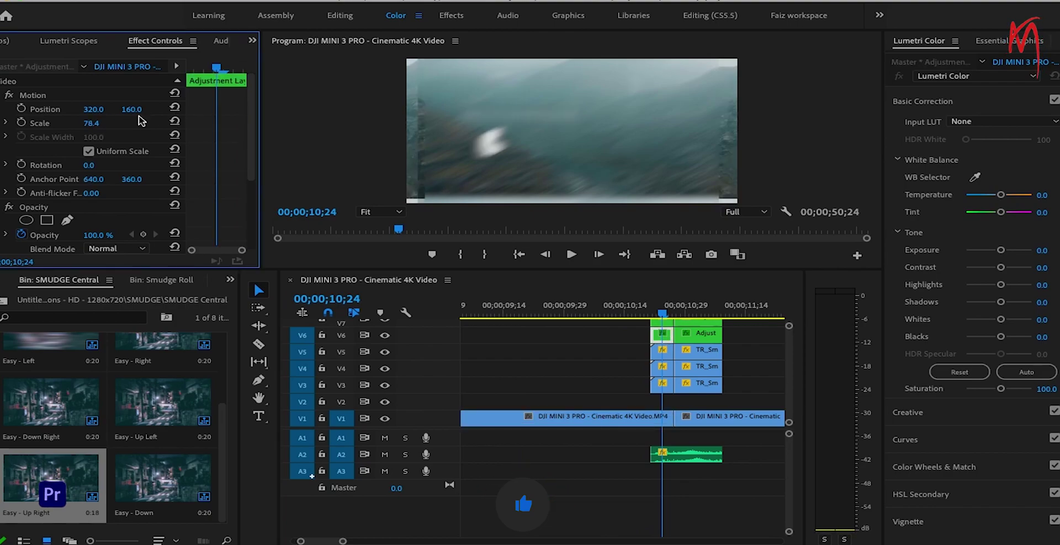
click(708, 342)
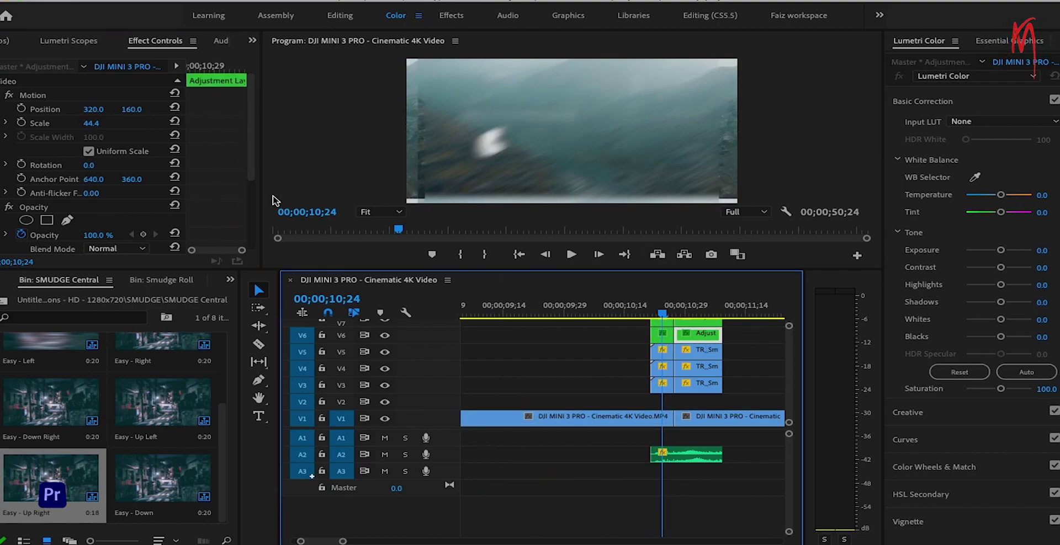
click(87, 124)
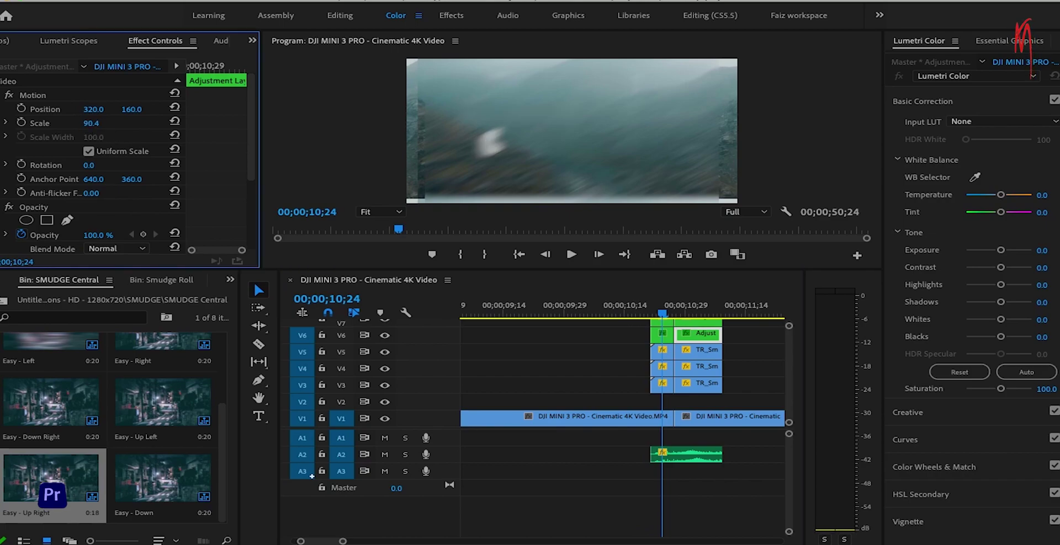
click(666, 321)
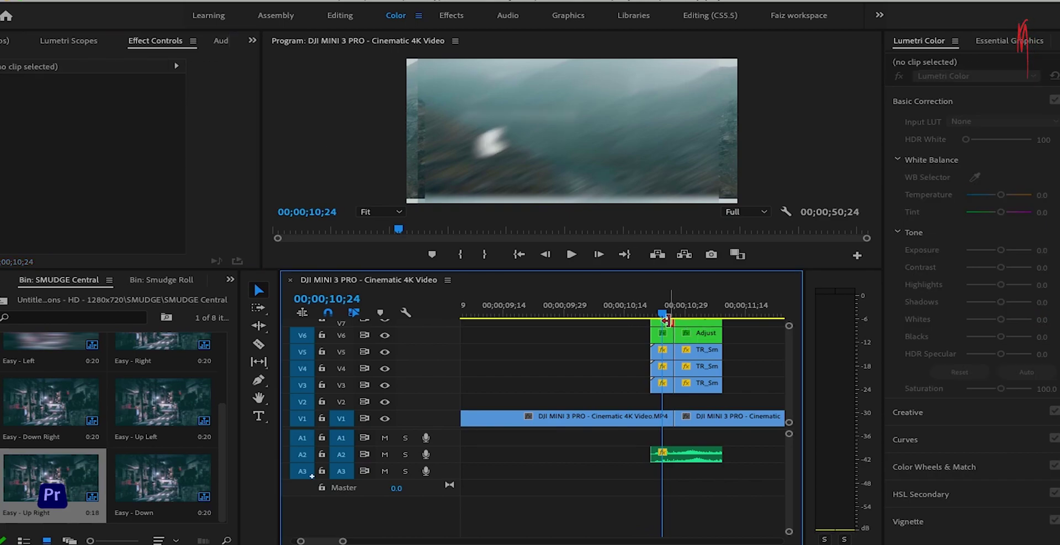
click(666, 326)
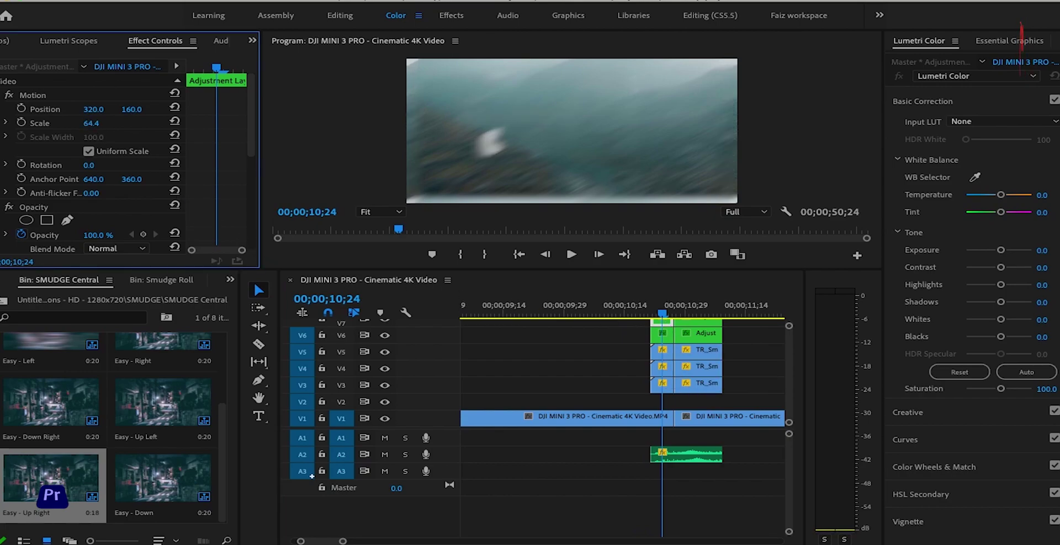
click(650, 312)
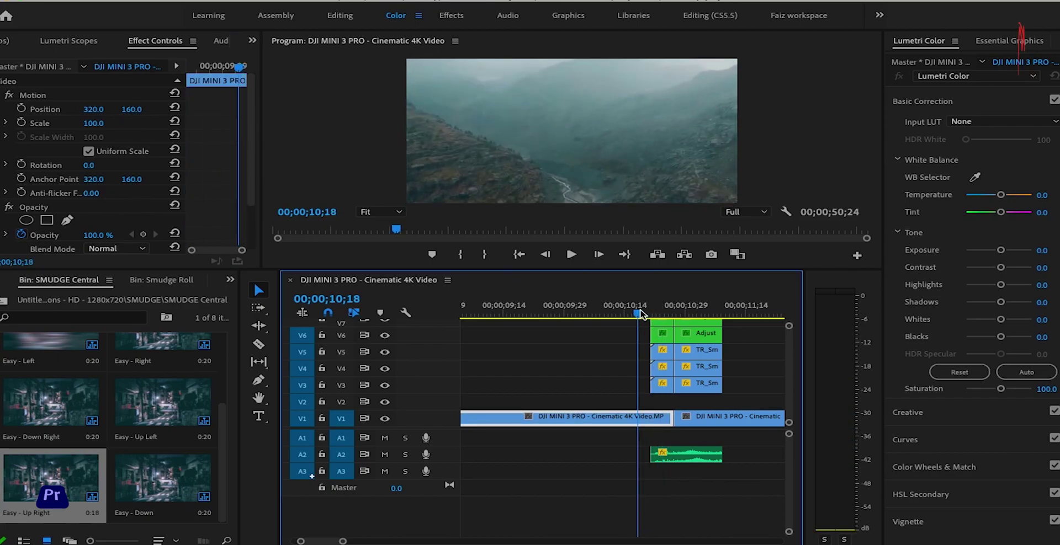
key(space)
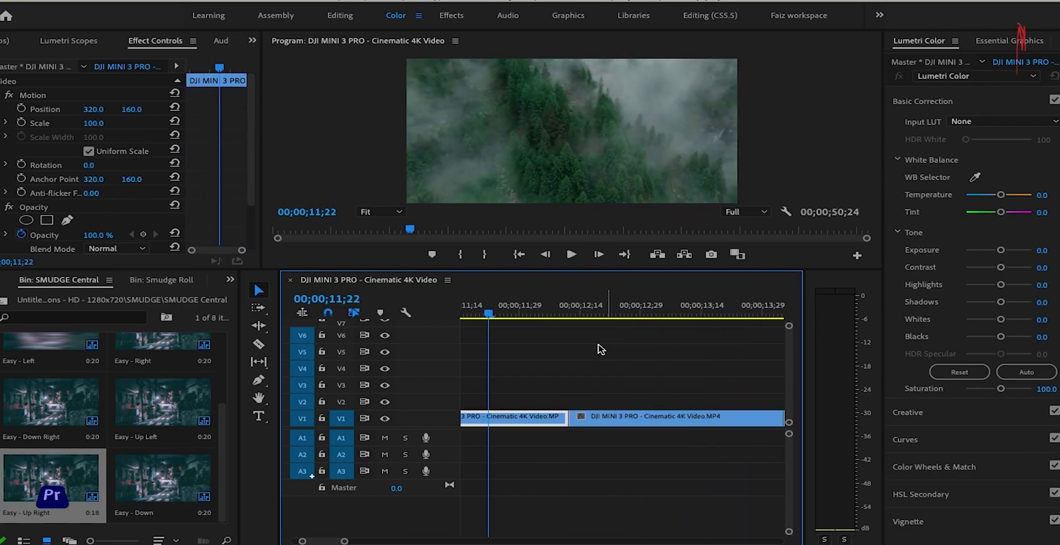
key(minus)
key(minus)
click(548, 314)
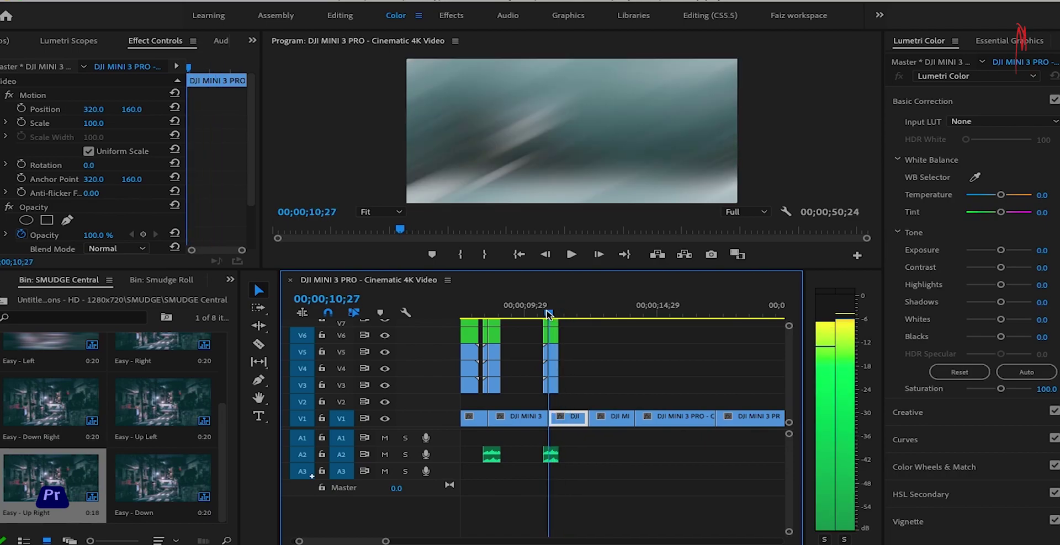
click(541, 313)
key(space)
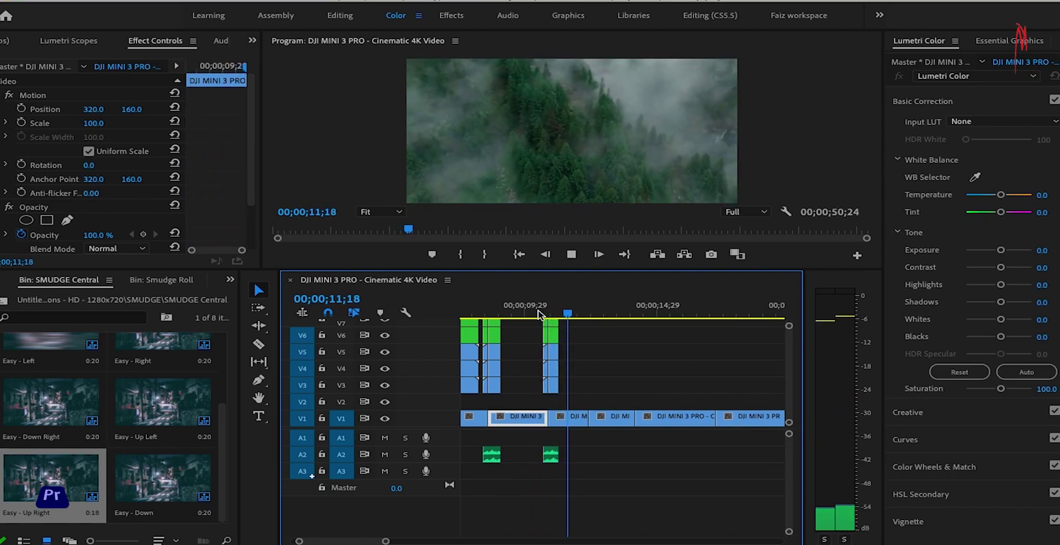
key(space)
drag(574, 315, 540, 313)
key(space)
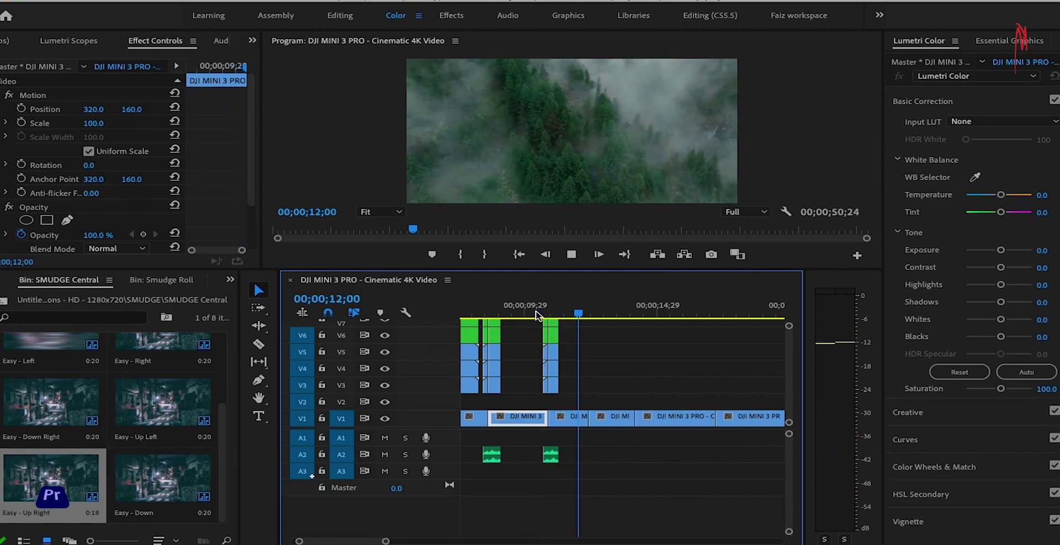
key(space)
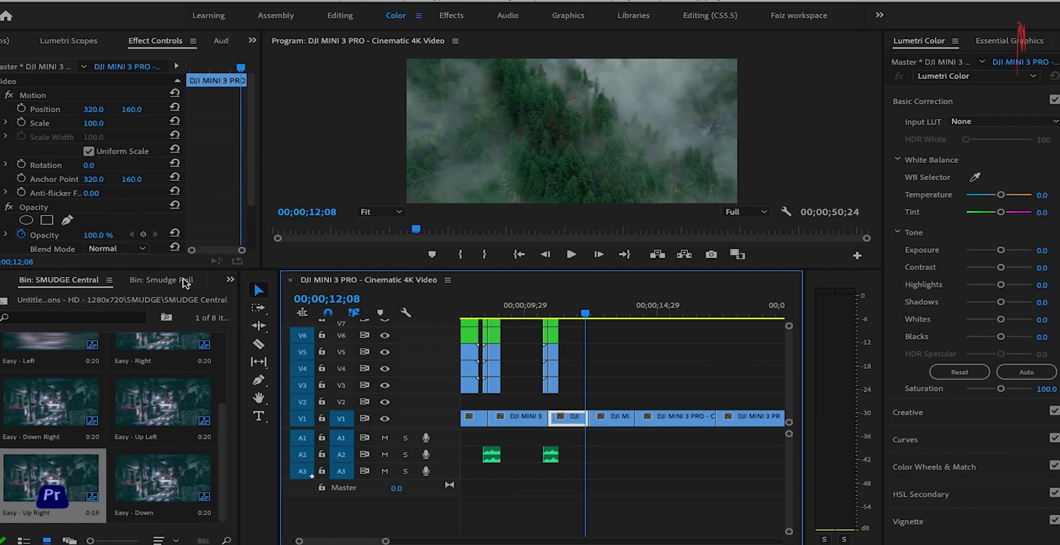
Browse 1. Transitions - HD - 1280x720 > GRUNDE > Grunge In to list its eight Easy transitions.
click(231, 281)
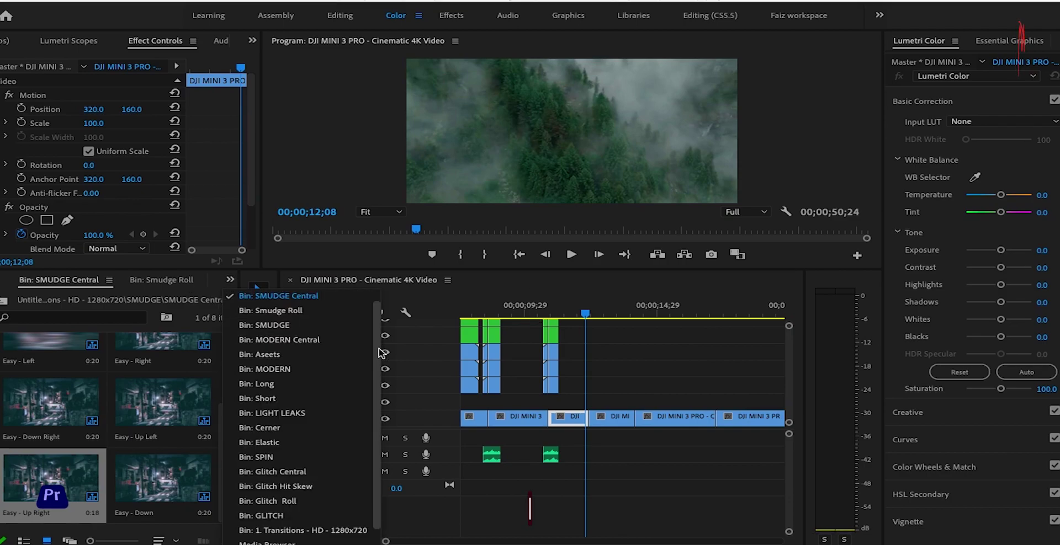
click(269, 296)
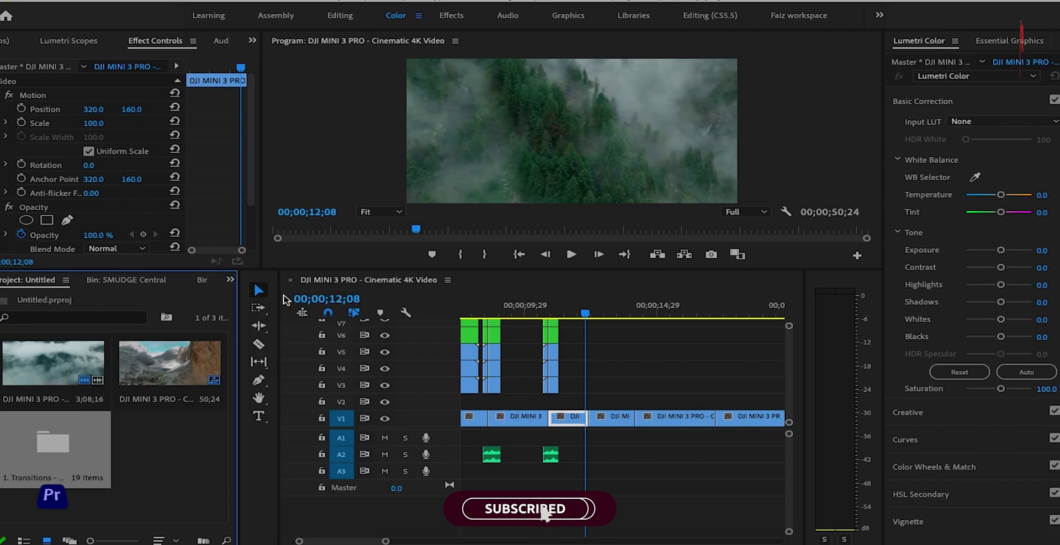
double_click(58, 439)
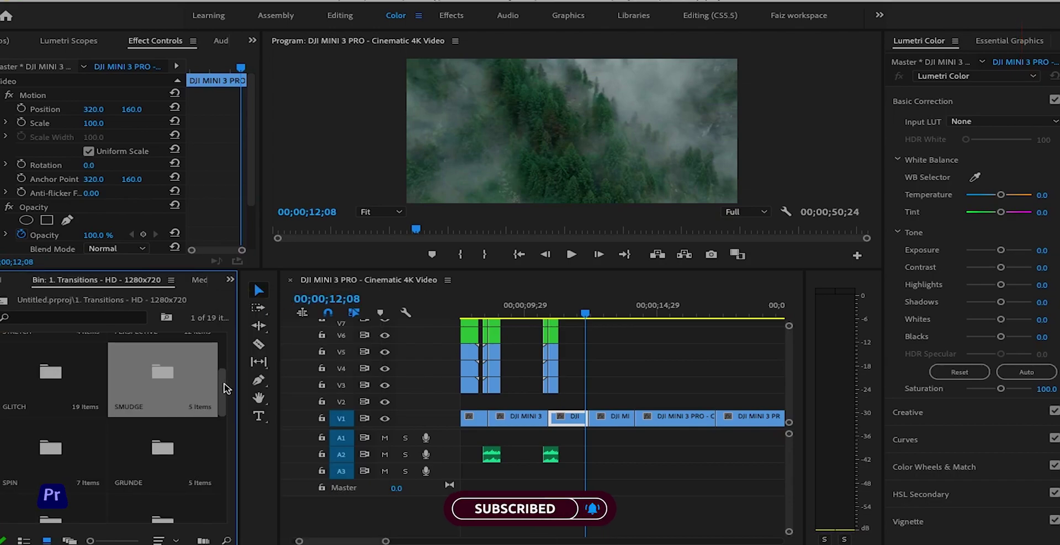
scroll(171, 398, down, 2)
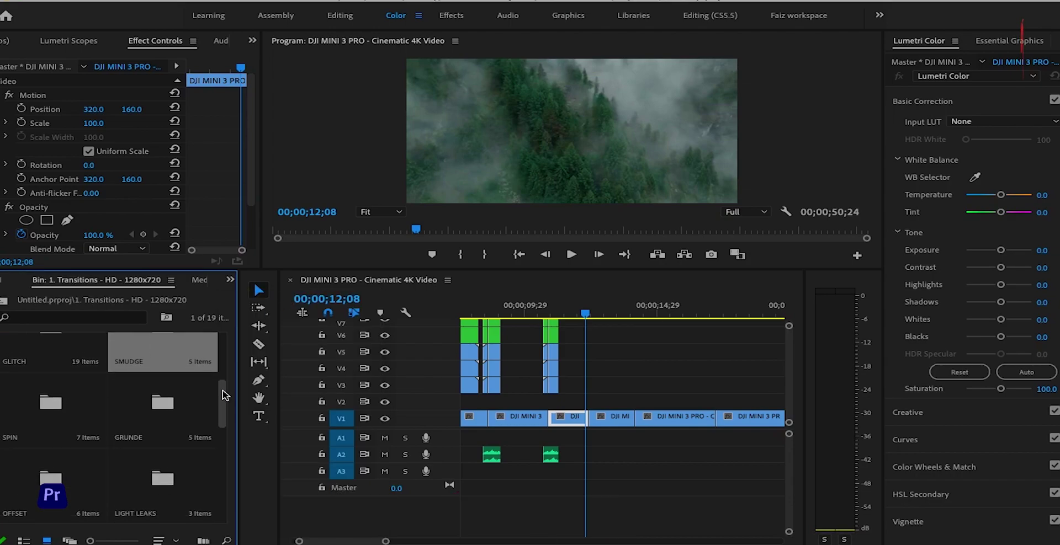
double_click(171, 399)
click(42, 378)
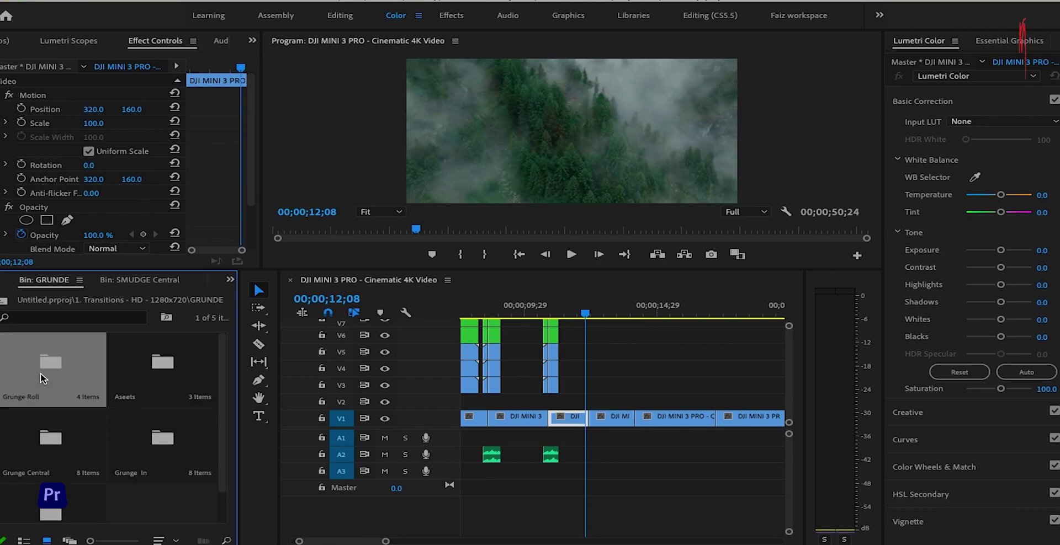
double_click(40, 379)
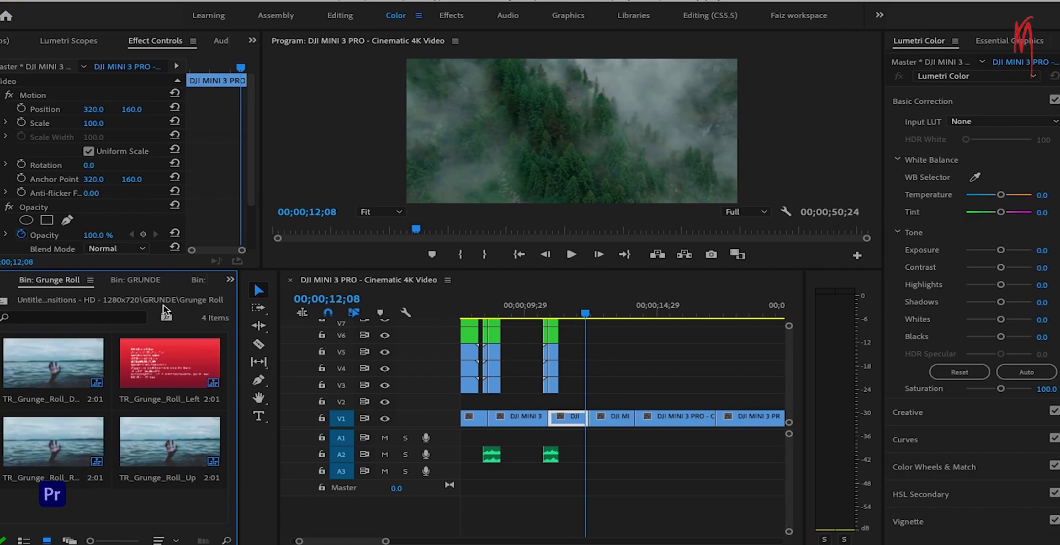
click(136, 280)
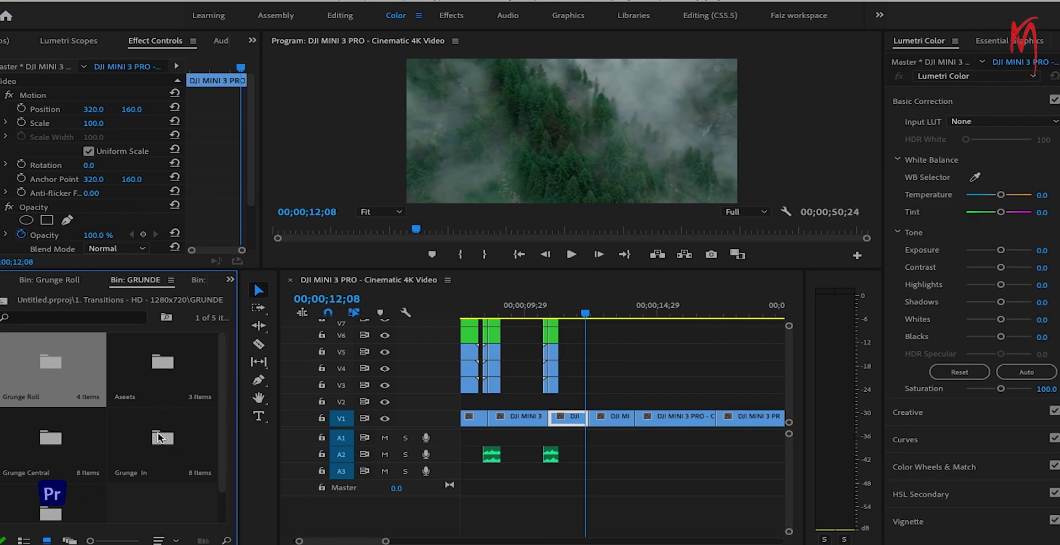
double_click(157, 442)
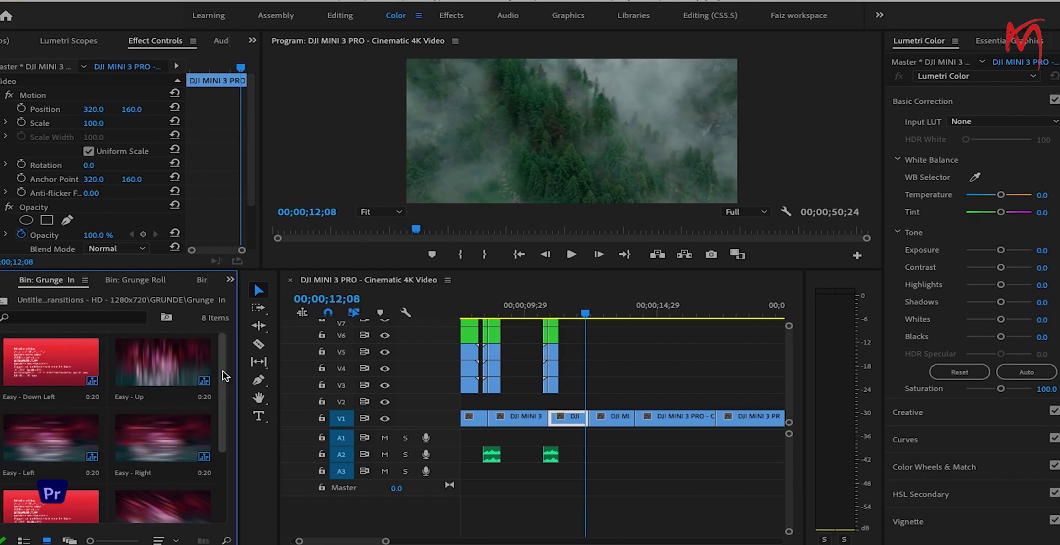
drag(224, 378, 224, 450)
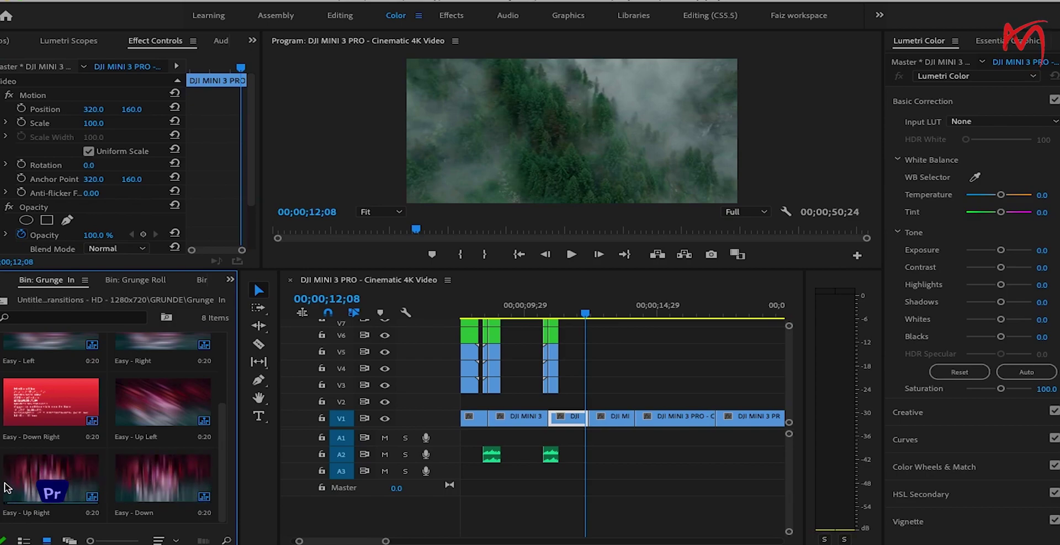
Drop Grunge In's Easy - Up Right at the 00;00;12;08 cut and delete its Easy - Up clip from V2.
mouse_move(7, 488)
mouse_down()
mouse_move(595, 395)
mouse_move(589, 412)
mouse_up()
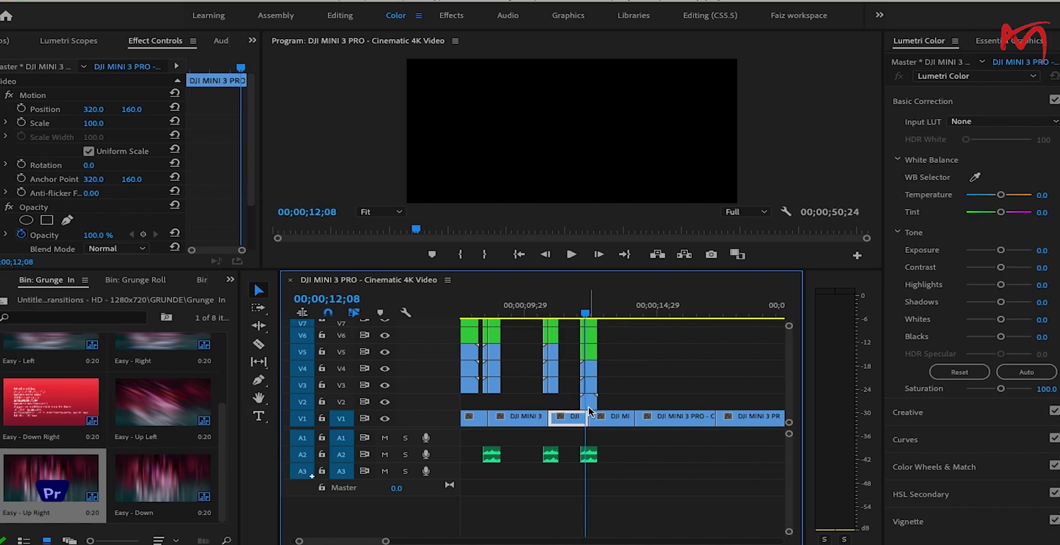
key(equal)
key(equal)
key(equal)
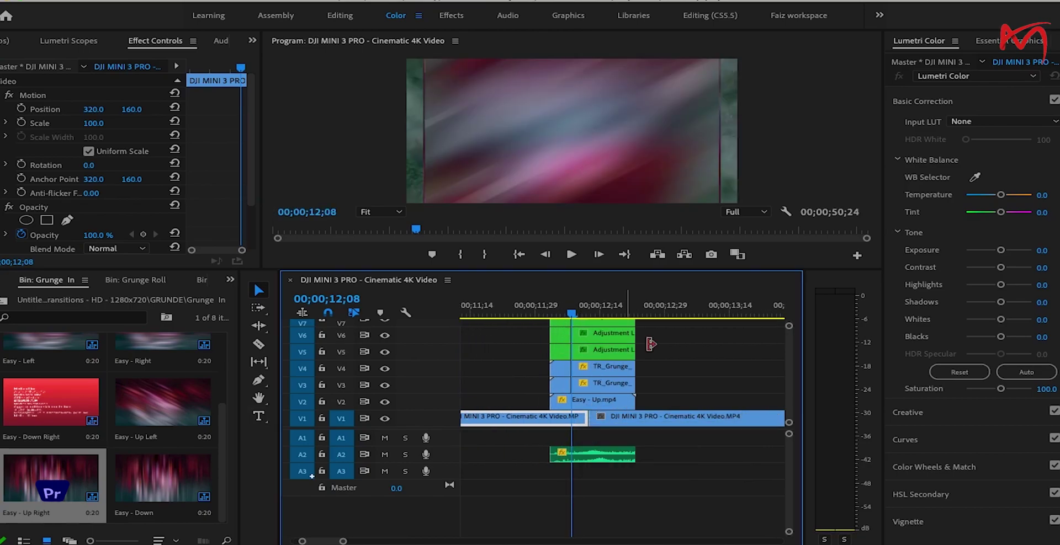
mouse_move(685, 326)
mouse_down()
mouse_move(550, 397)
mouse_move(604, 454)
mouse_up()
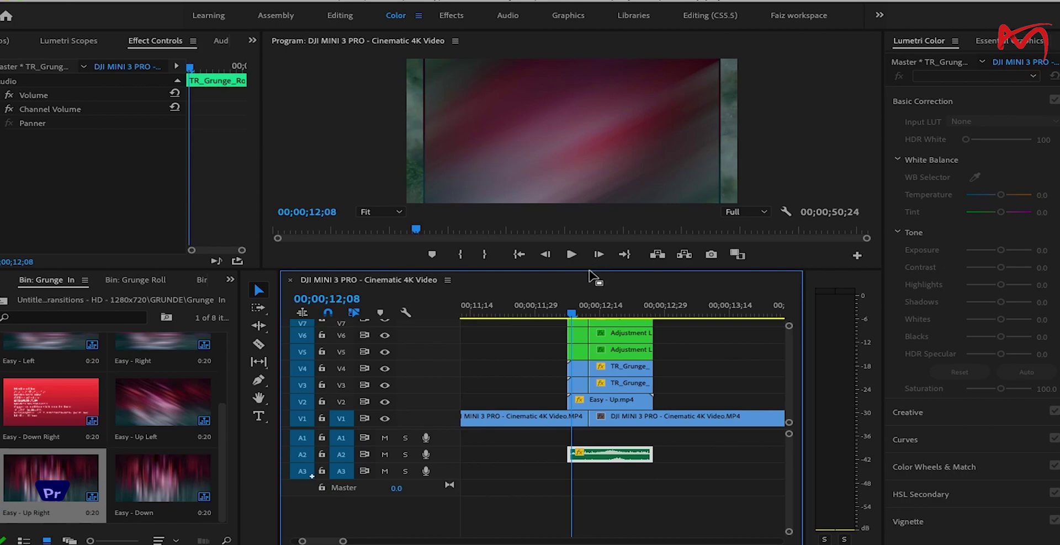
mouse_move(587, 233)
mouse_down()
mouse_move(584, 209)
mouse_move(584, 282)
mouse_up()
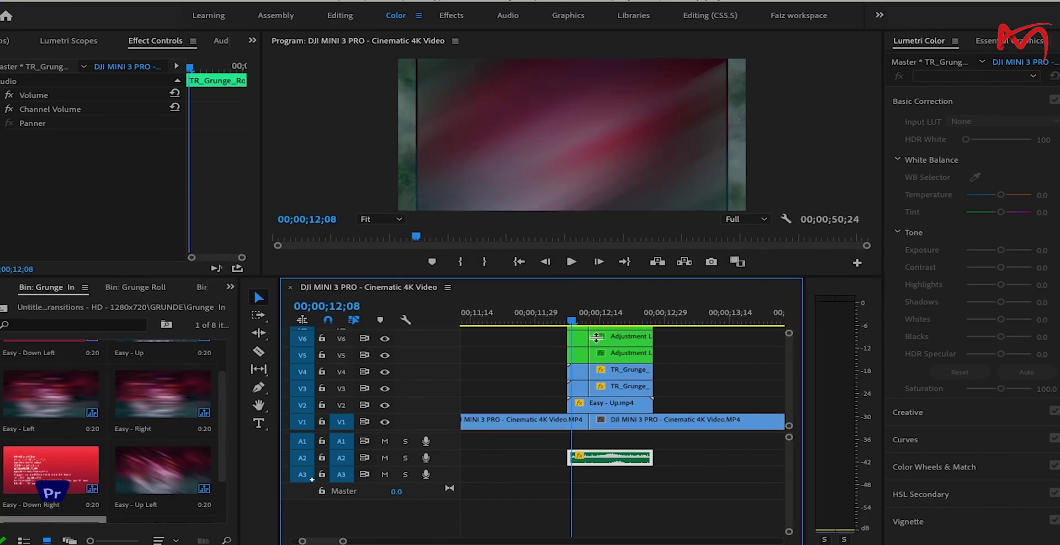
click(584, 321)
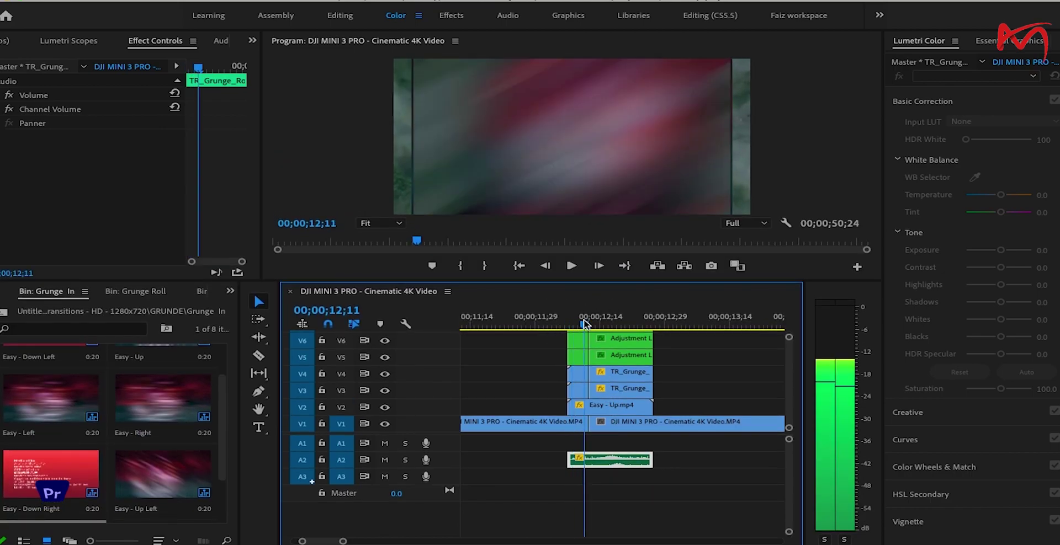
click(625, 411)
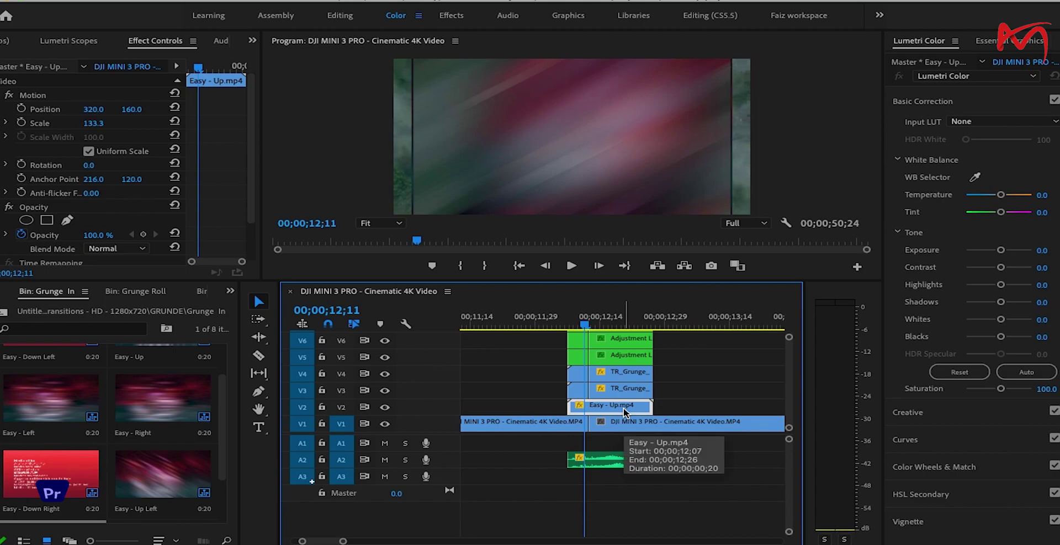
key(Delete)
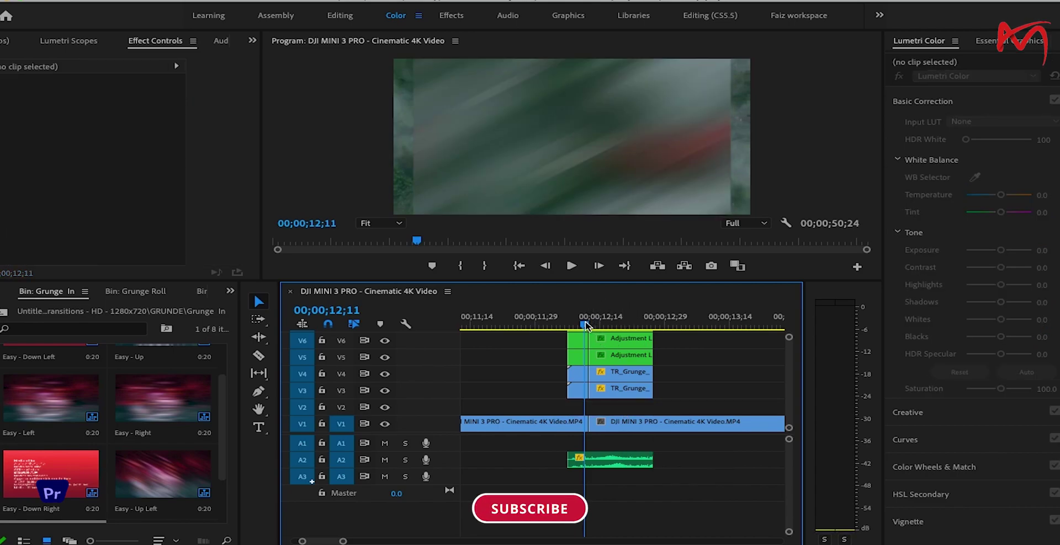
Scale the first two adjustment layer pieces up from 44.4, the V6 one to 102.4.
drag(588, 323, 586, 321)
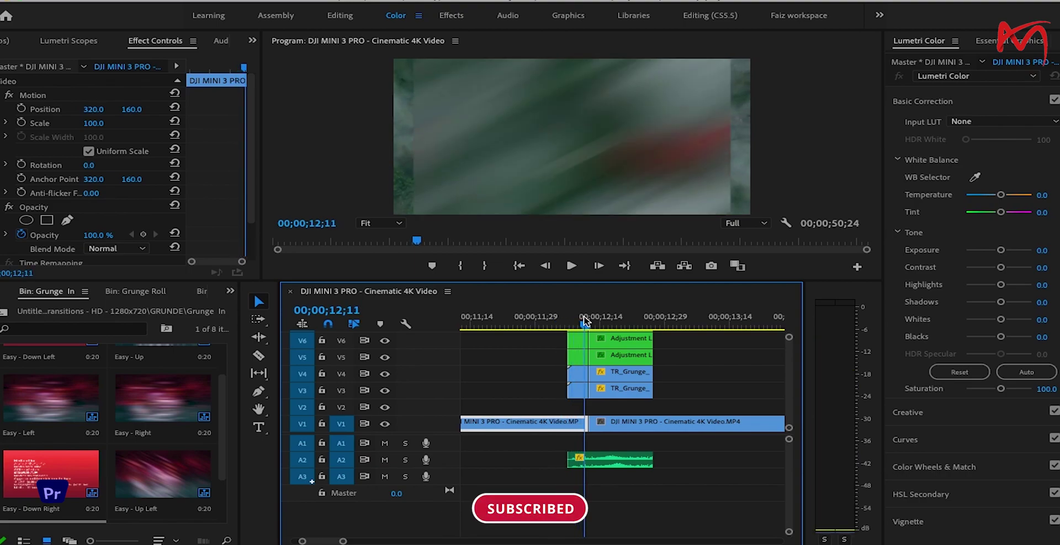
click(579, 341)
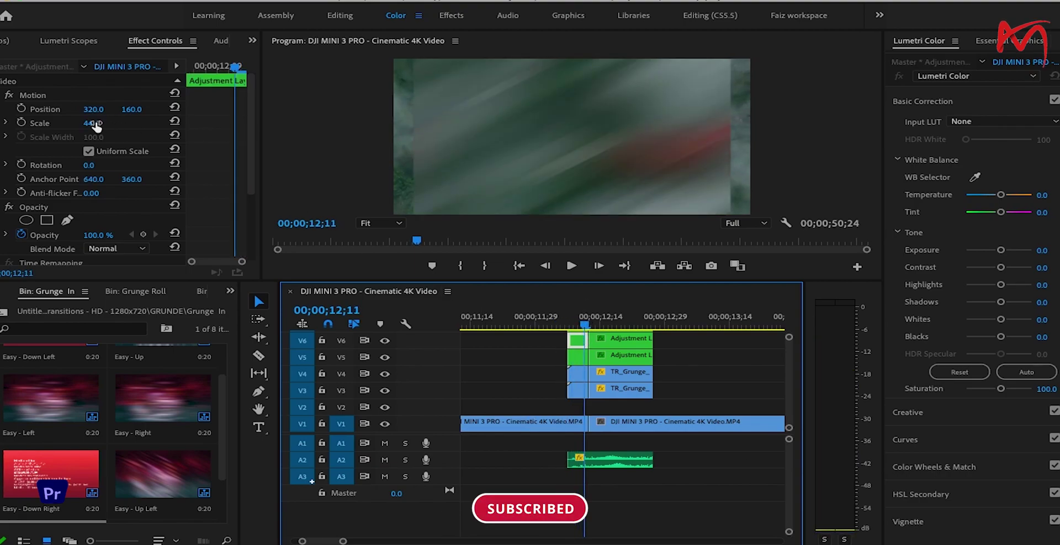
drag(91, 124, 110, 123)
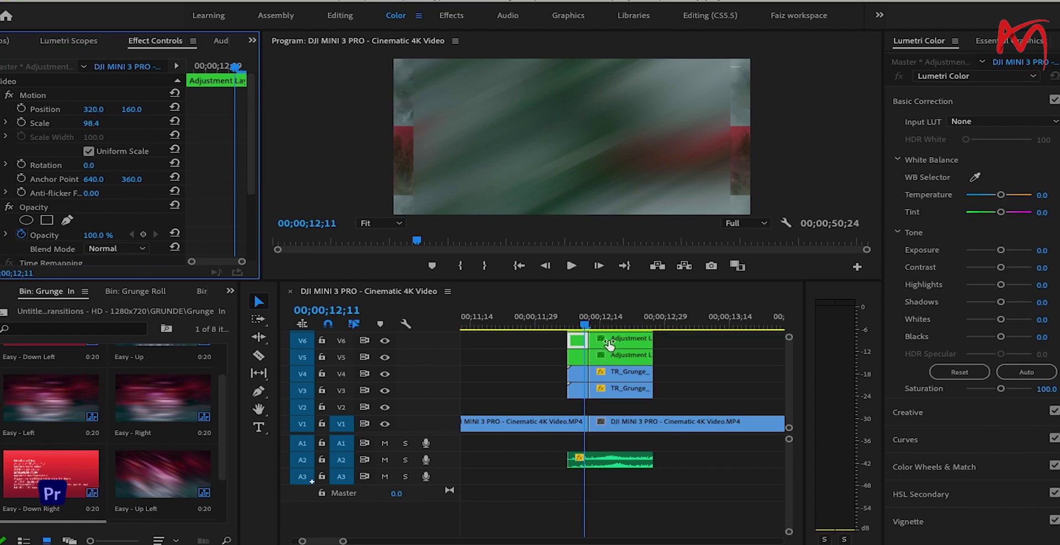
click(605, 341)
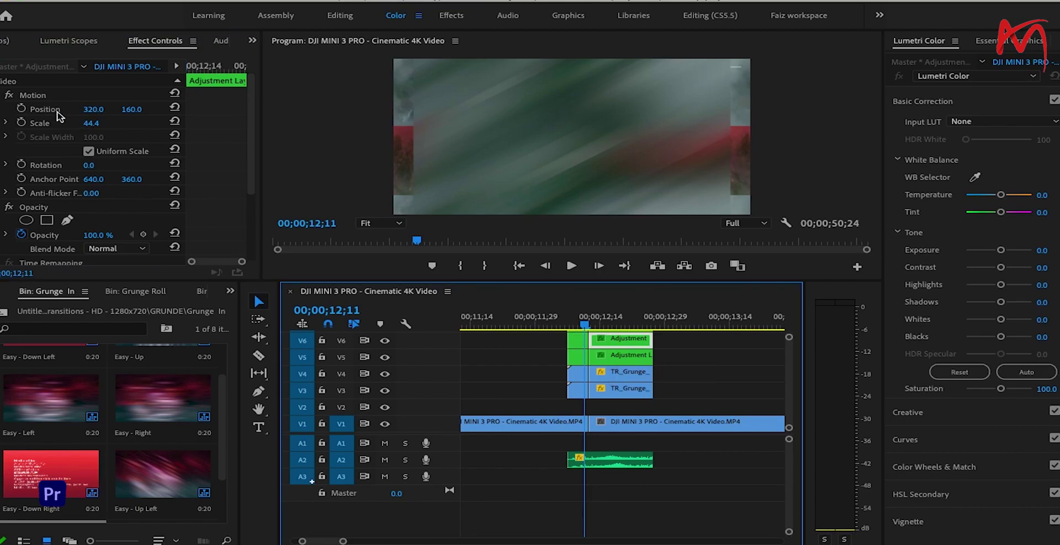
drag(91, 126, 115, 126)
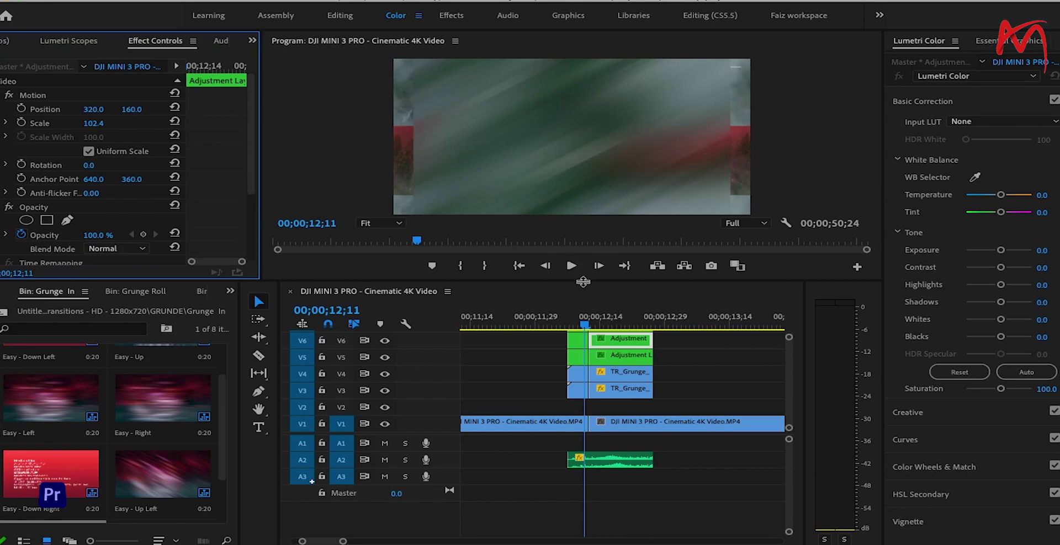
Scale the two V7 adjustment layers up, to 117.4 and 76.4.
drag(580, 255, 578, 245)
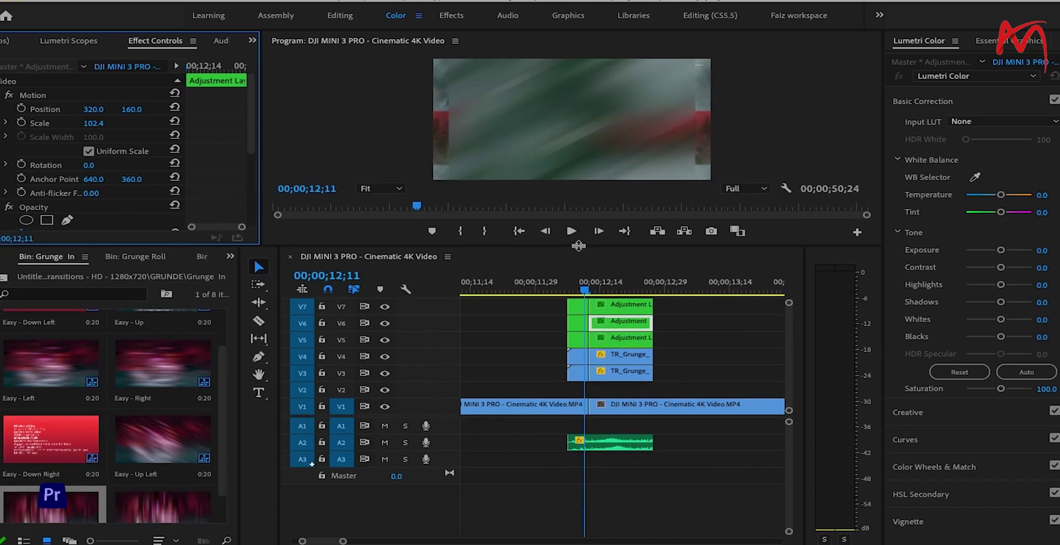
click(577, 307)
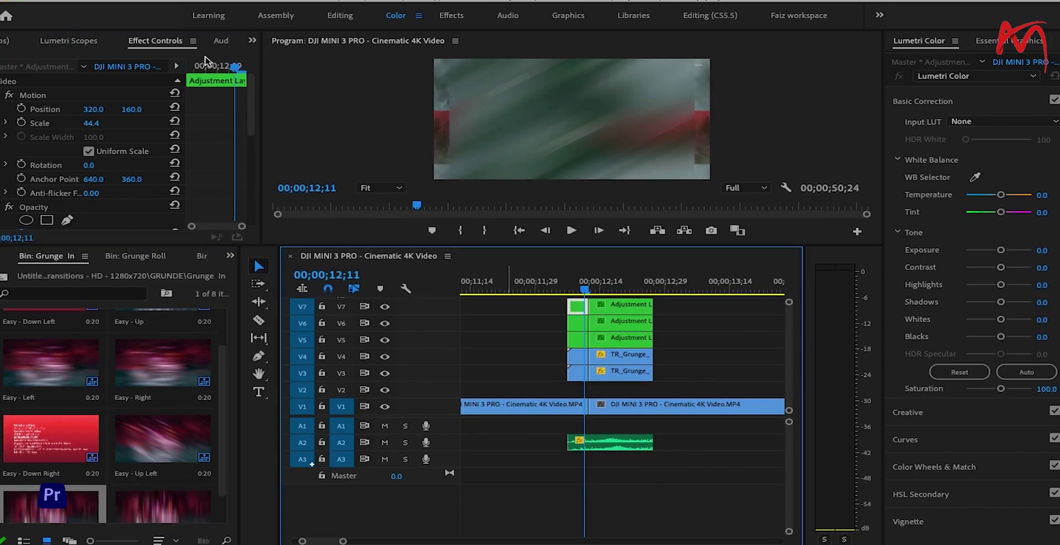
drag(91, 127, 108, 124)
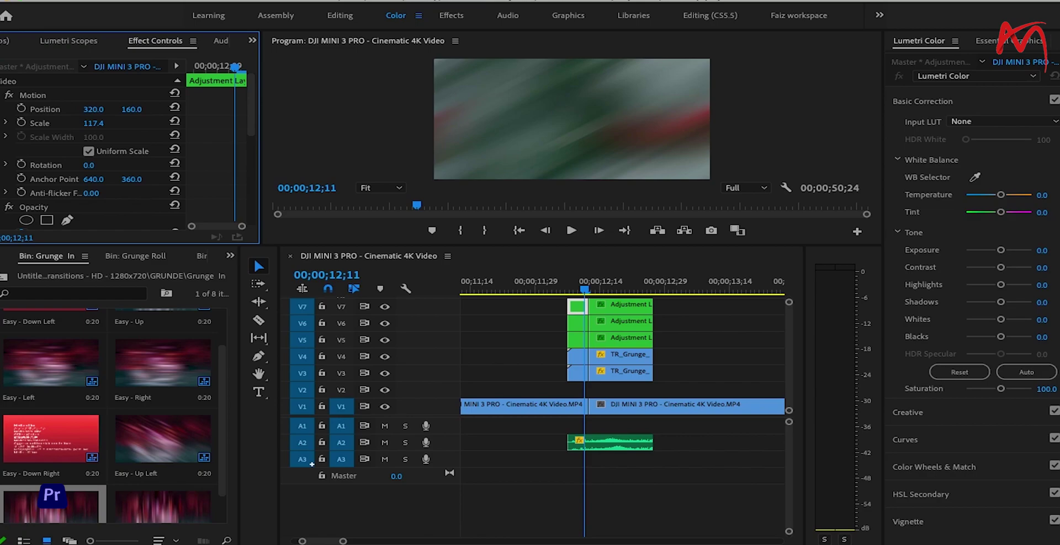
click(626, 308)
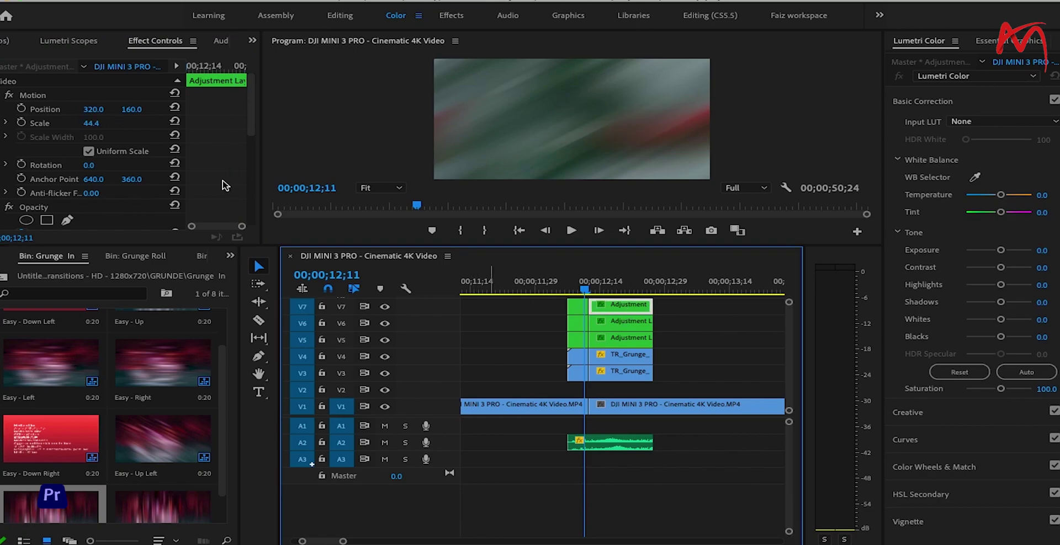
drag(84, 126, 104, 124)
drag(586, 290, 534, 292)
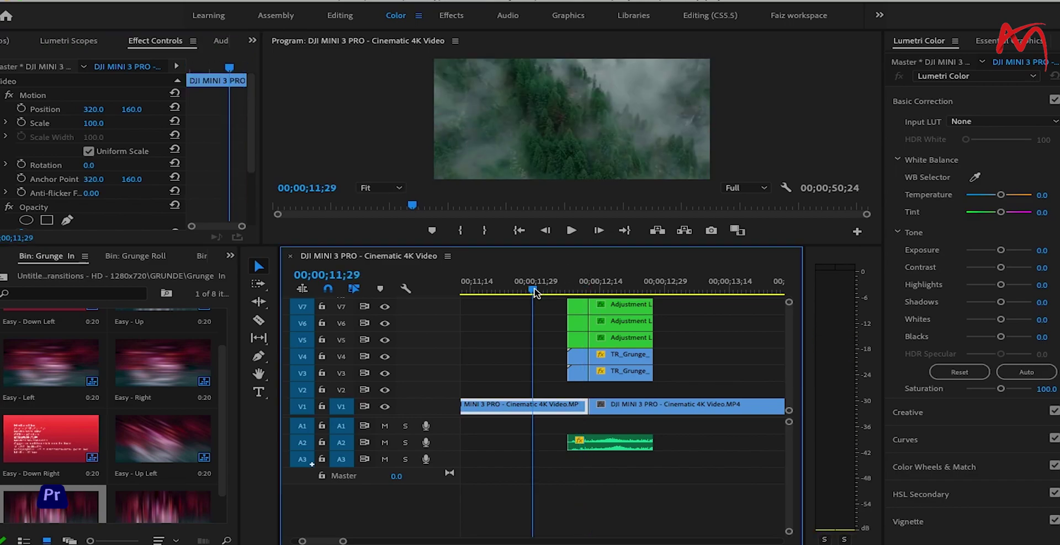
key(space)
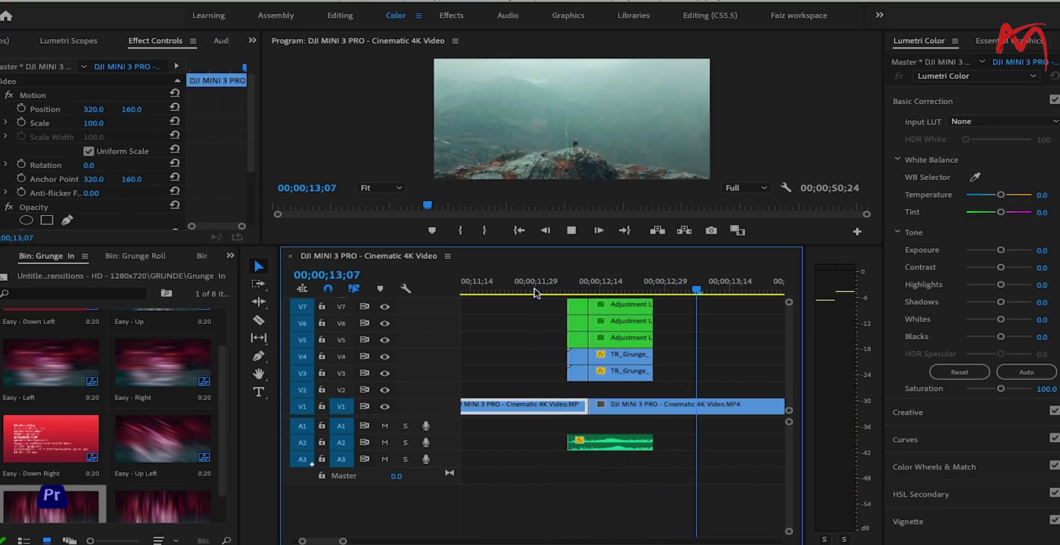
key(space)
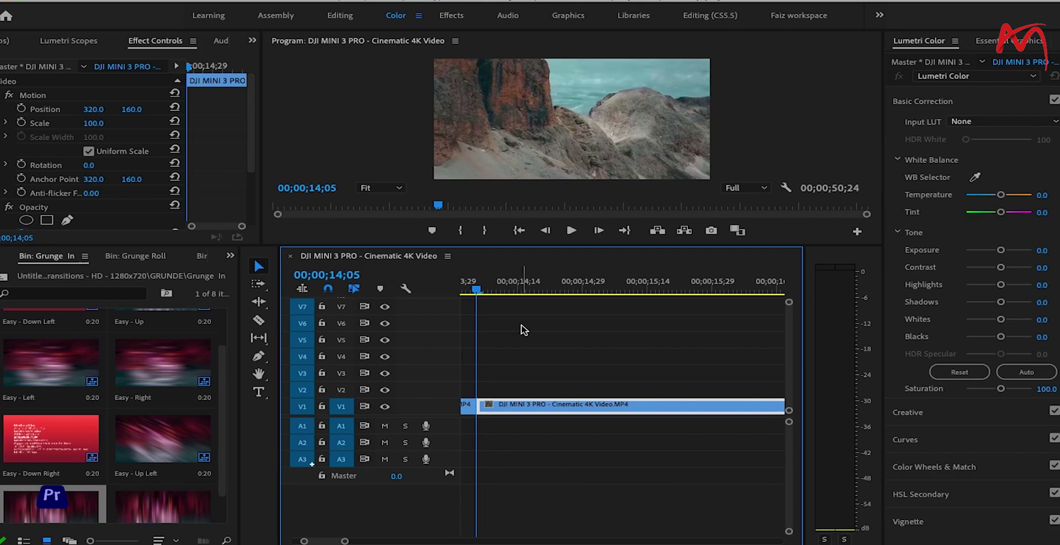
key(minus)
key(minus)
key(minus)
drag(517, 287, 479, 292)
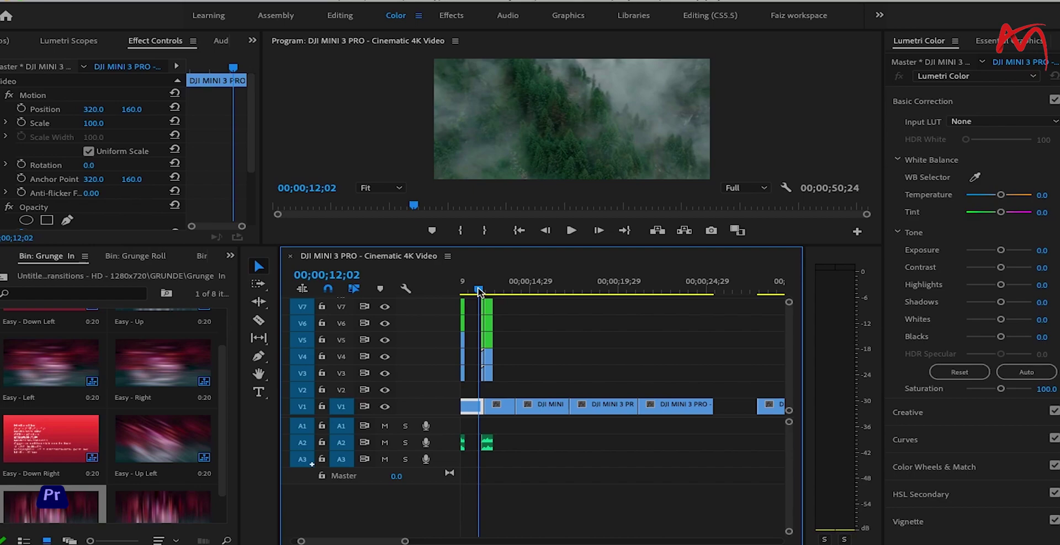
key(space)
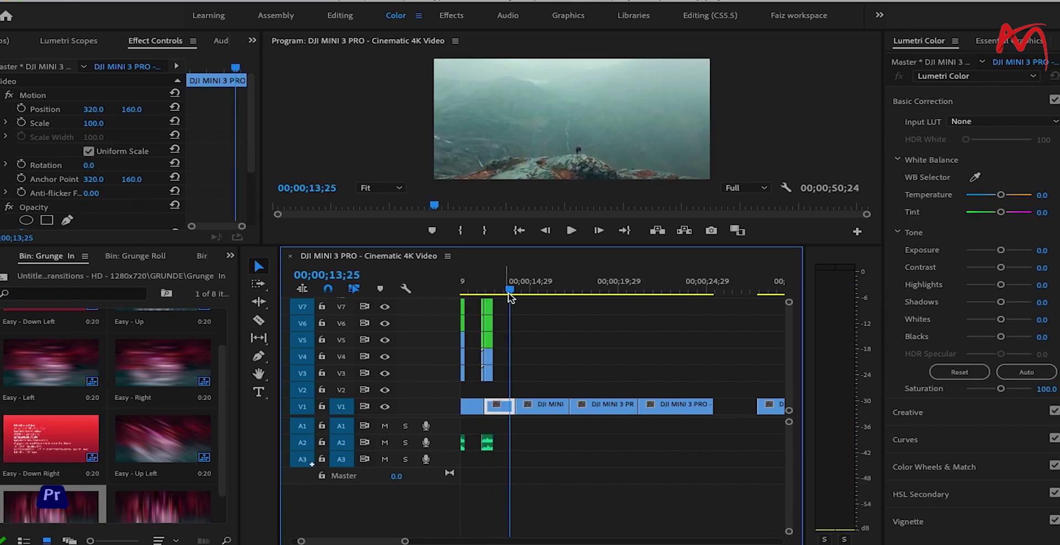
drag(509, 293, 476, 292)
key(space)
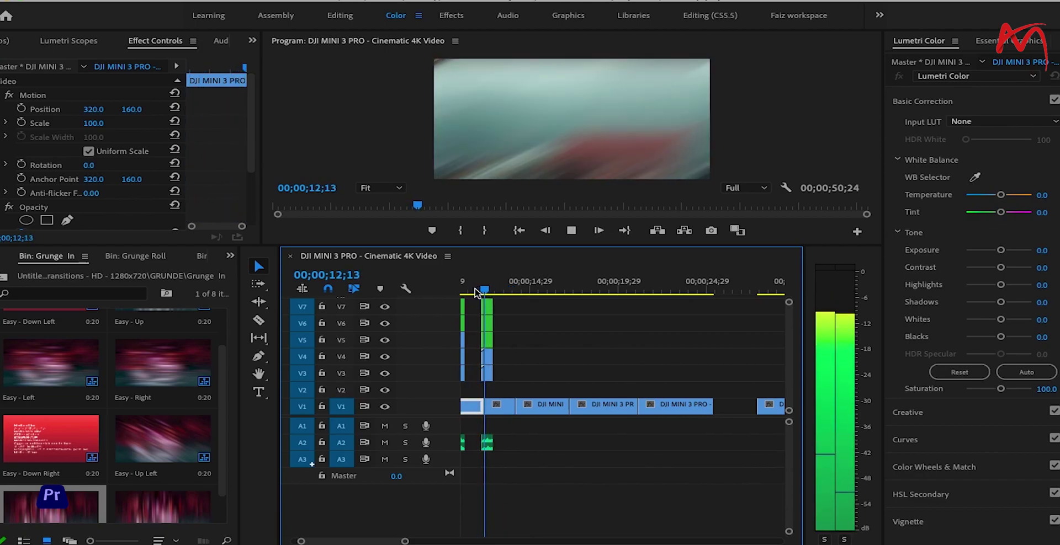
key(space)
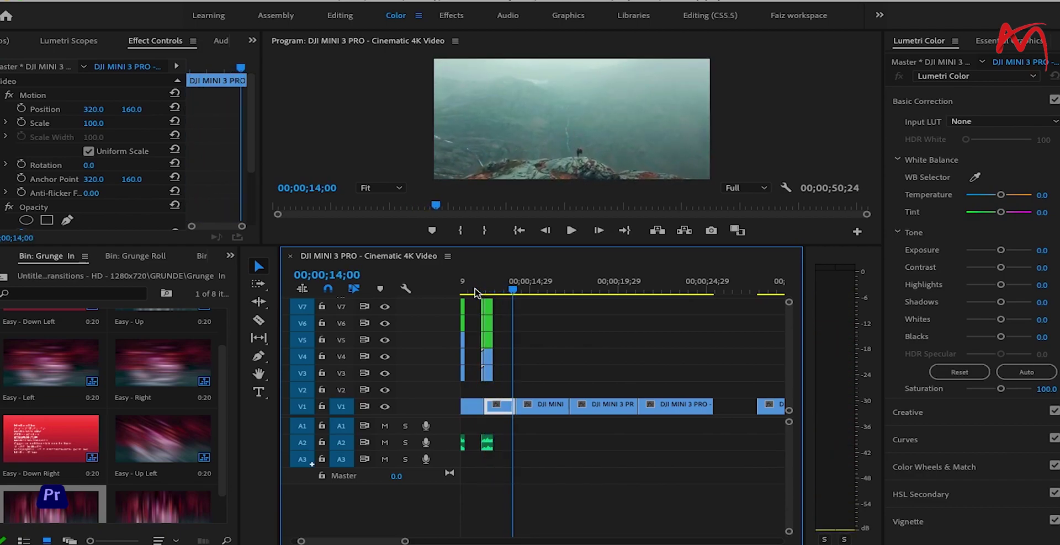
drag(513, 293, 476, 292)
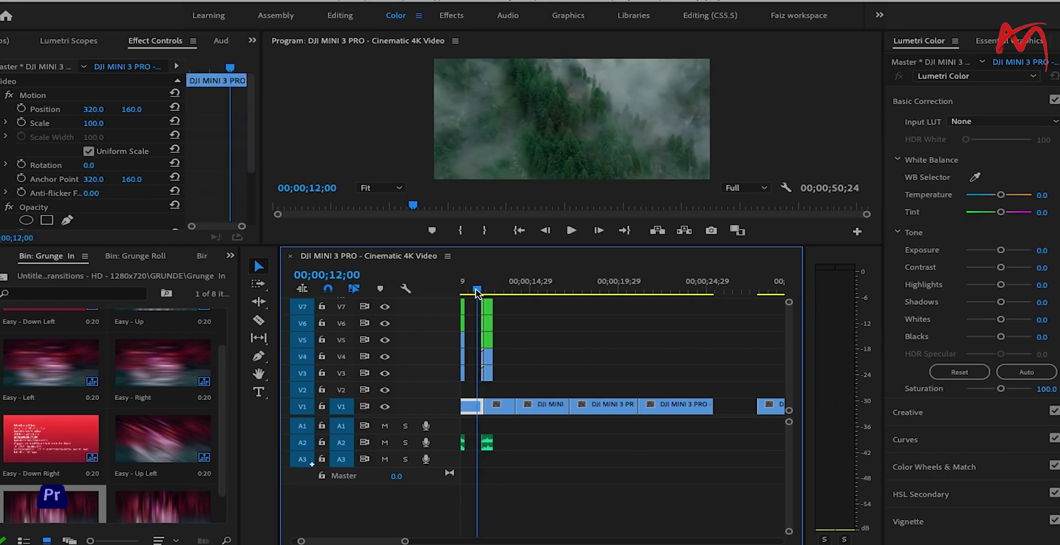
key(space)
key(space)
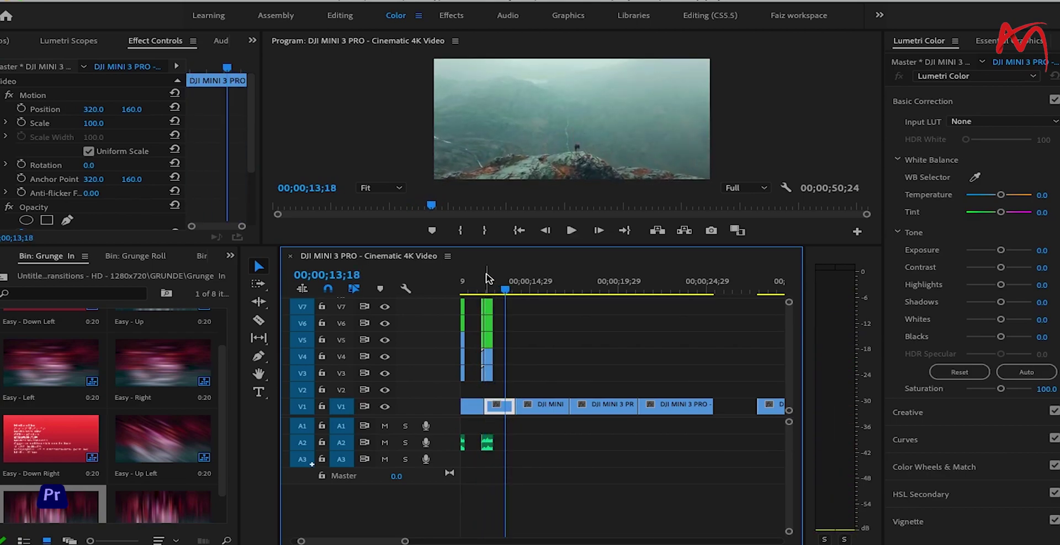
Return to the main project bin and open the Transitions folder.
click(230, 256)
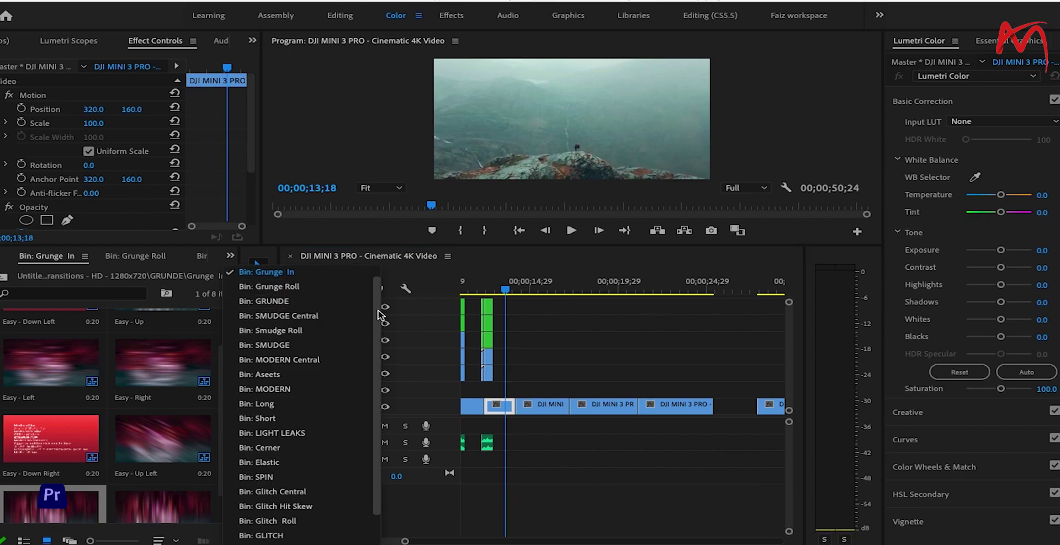
scroll(380, 315, up, 1)
click(286, 273)
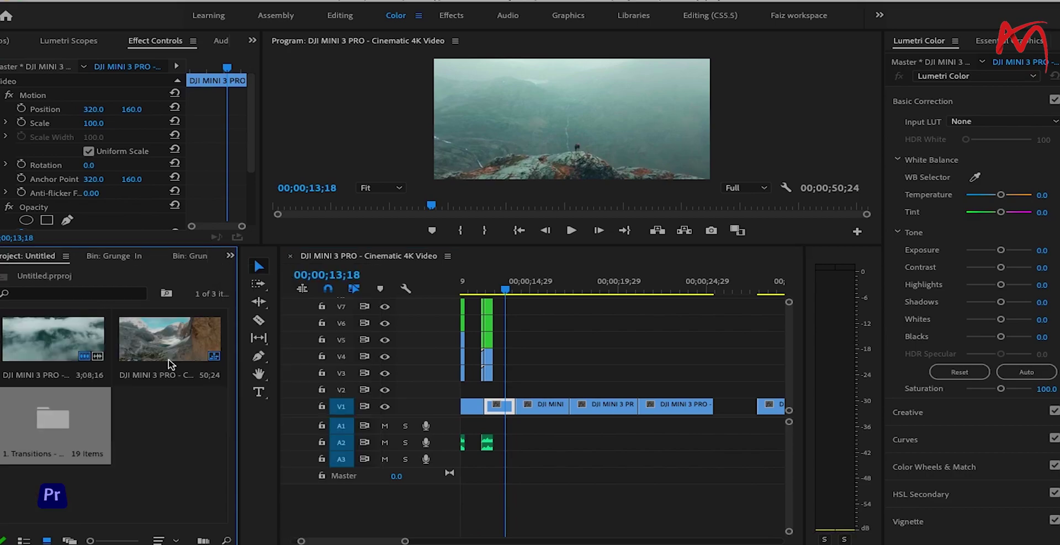
double_click(65, 422)
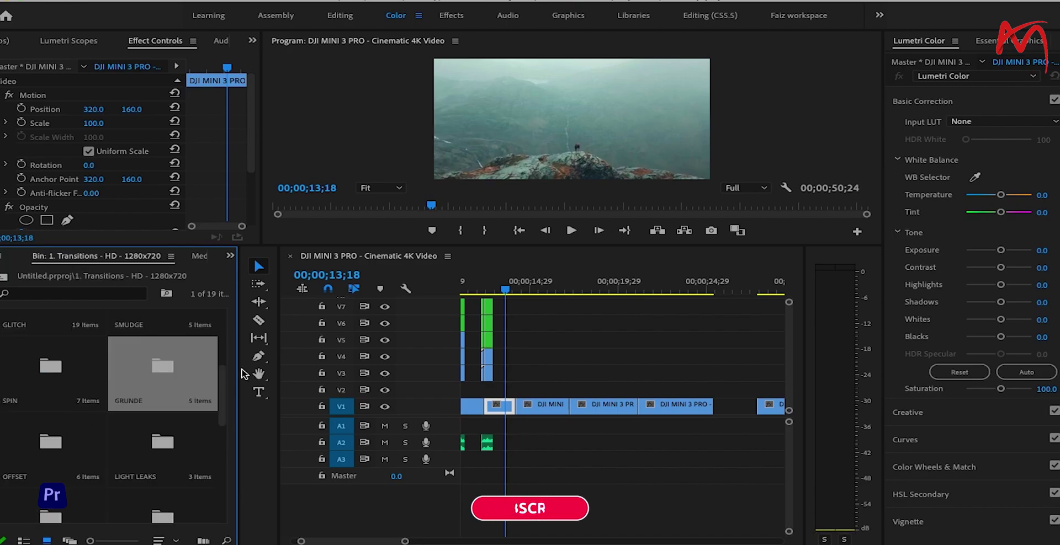
drag(224, 383, 222, 422)
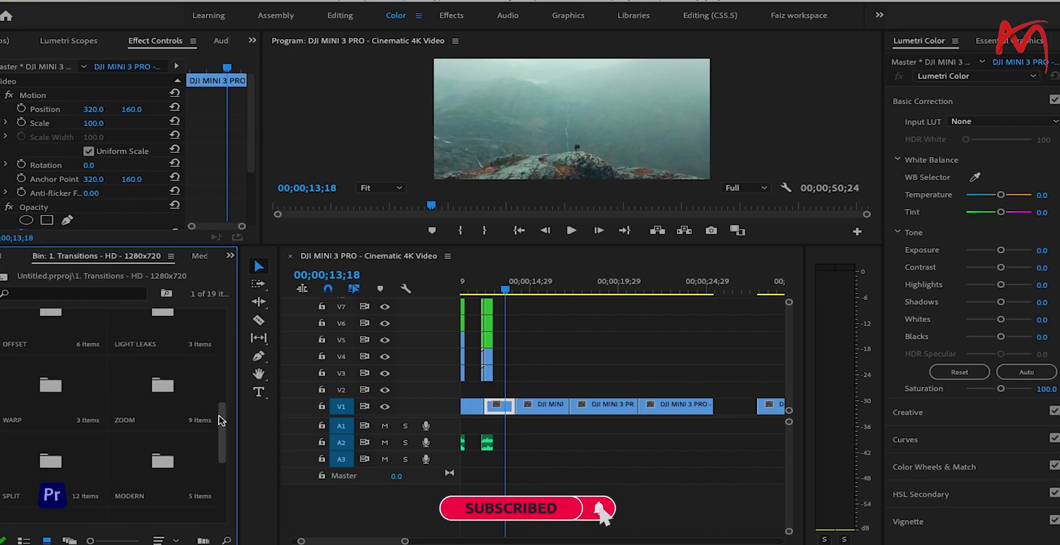
Place WARP Fast 'Long - Up' over the cut between the first two drone clips, zooming the timeline in.
double_click(64, 404)
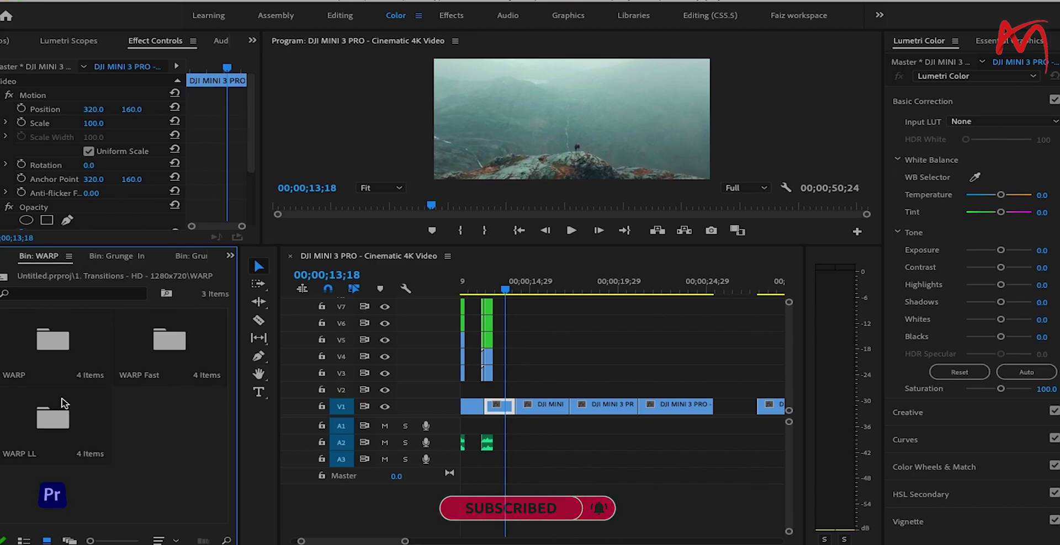
double_click(165, 348)
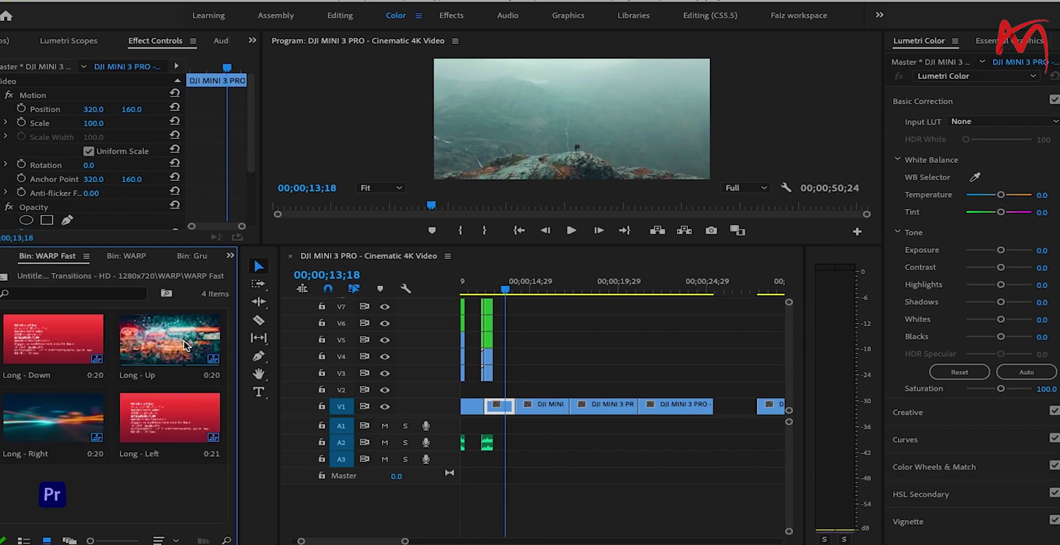
mouse_move(199, 343)
mouse_down()
mouse_move(538, 339)
mouse_move(517, 392)
mouse_up()
key(=)
key(=)
key(=)
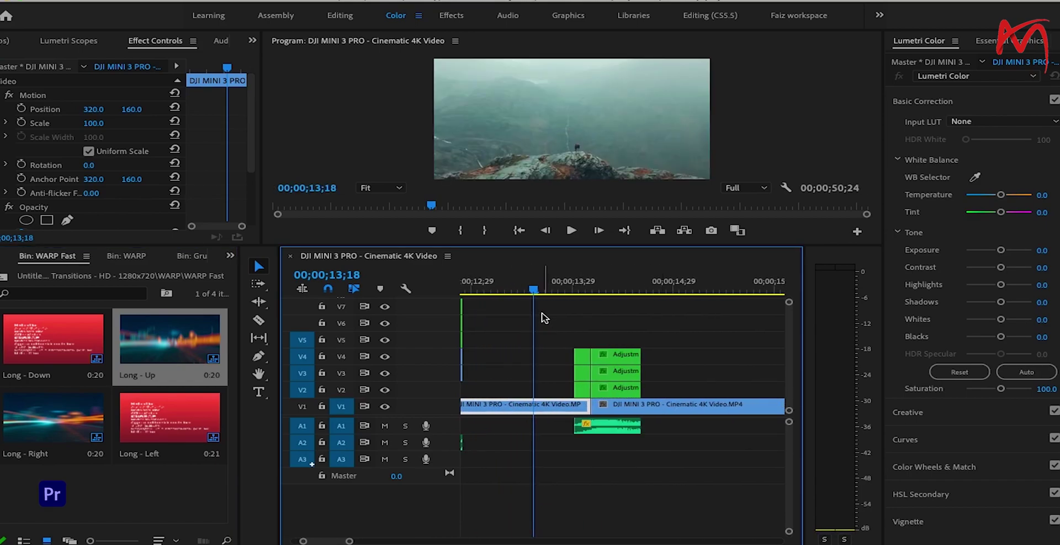
Preview the transition around 14;03 and enlarge the Scale of the first V4 and V3 adjustment layers.
drag(533, 288, 604, 288)
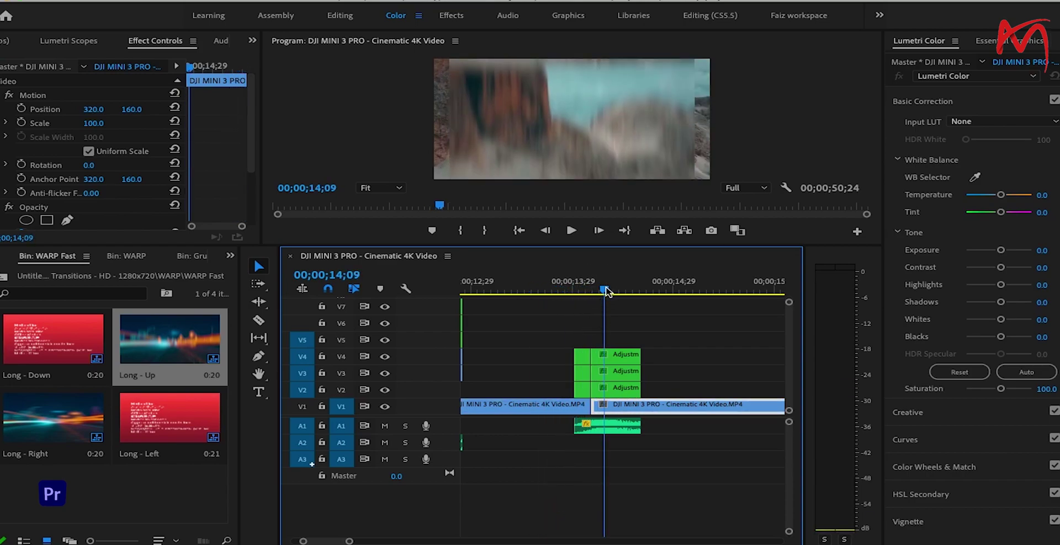
drag(605, 291, 584, 291)
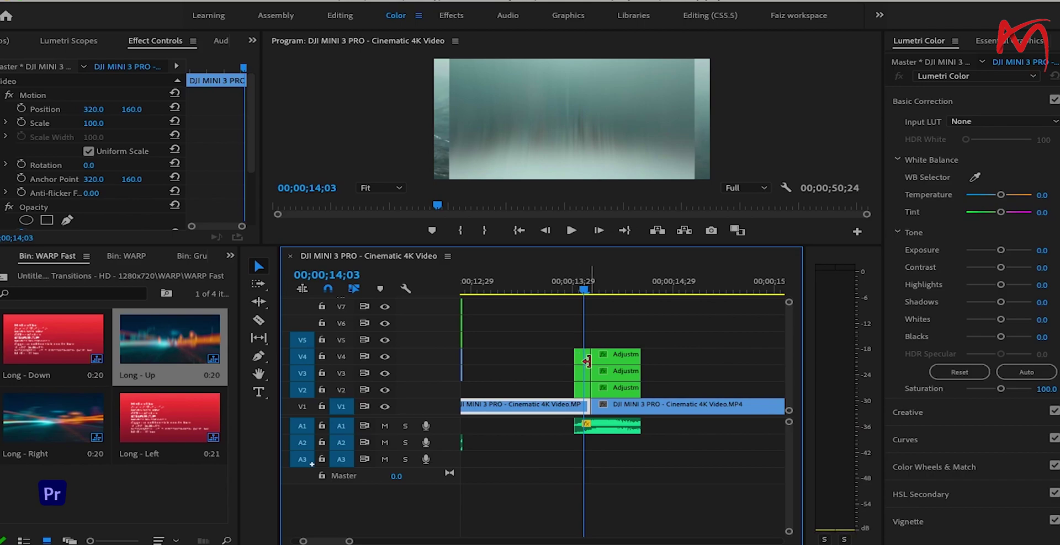
key(equal)
key(equal)
click(569, 357)
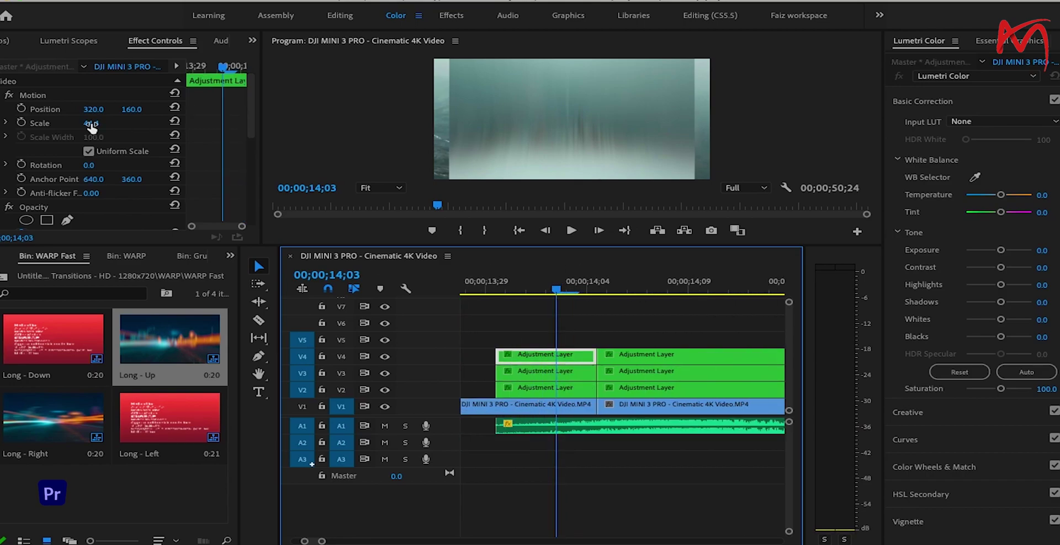
drag(91, 127, 105, 127)
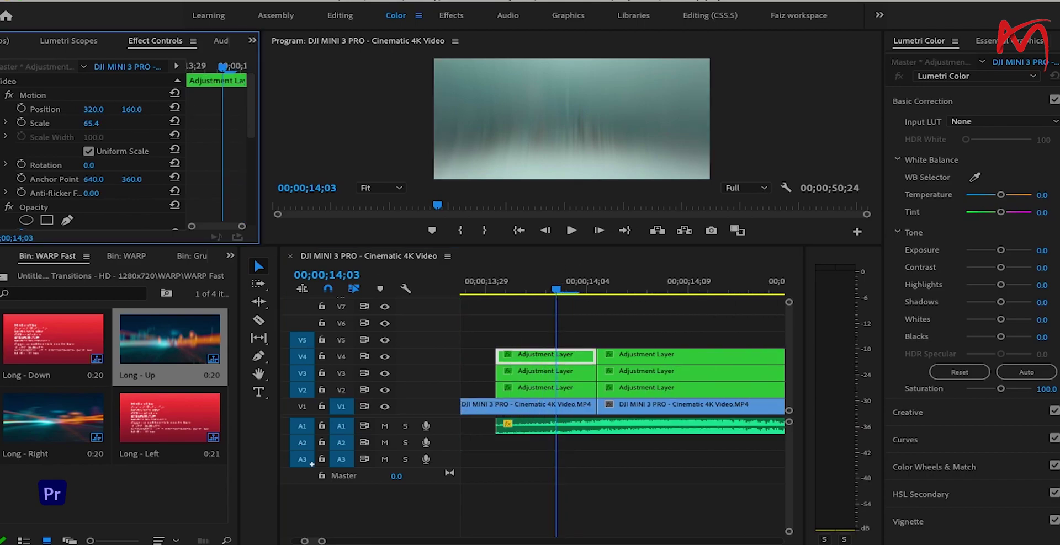
click(554, 373)
drag(92, 126, 95, 127)
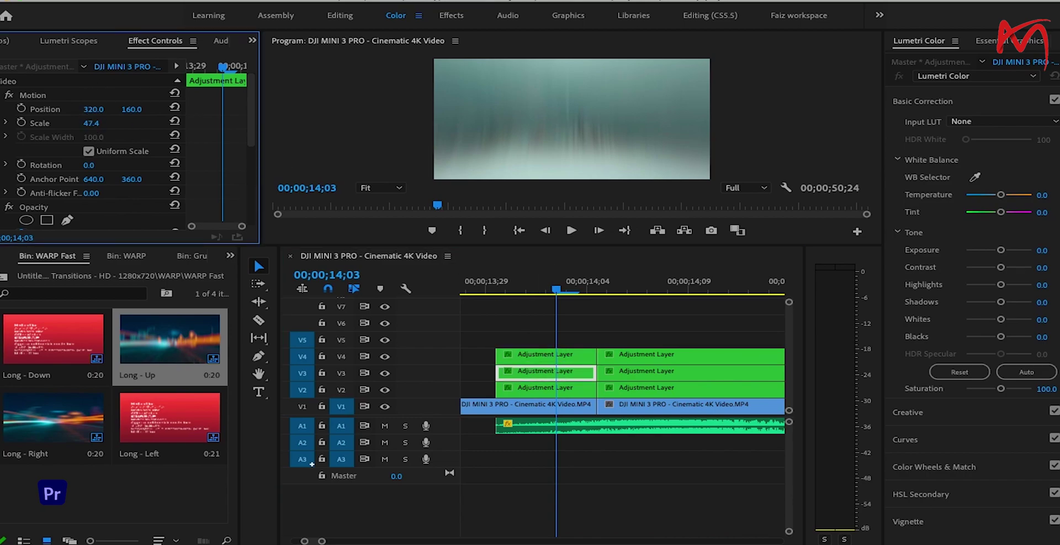
Raise the second V4 adjustment layer's Scale to 73.4, previewing at 14;07 and 14;00.
drag(566, 289, 640, 293)
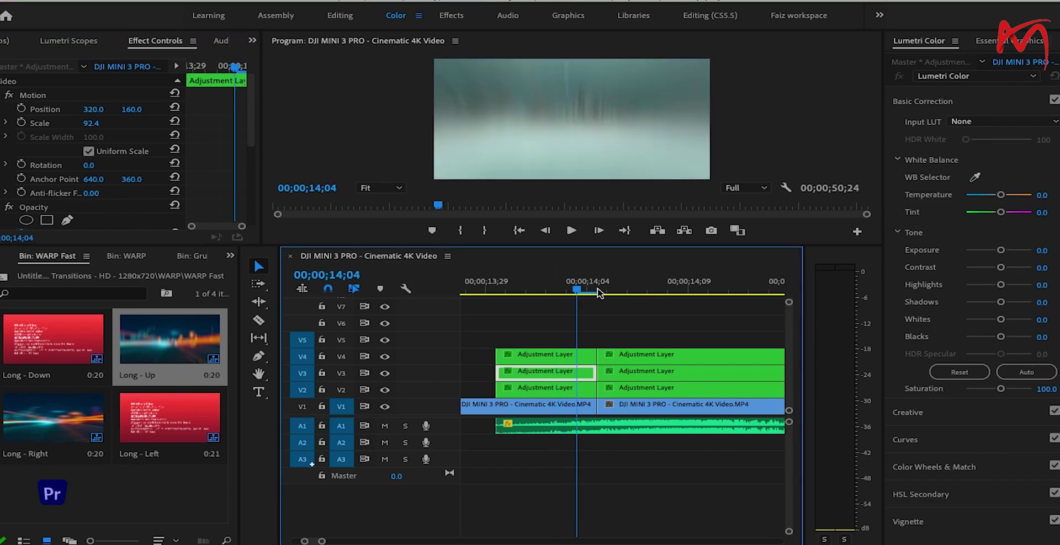
click(656, 360)
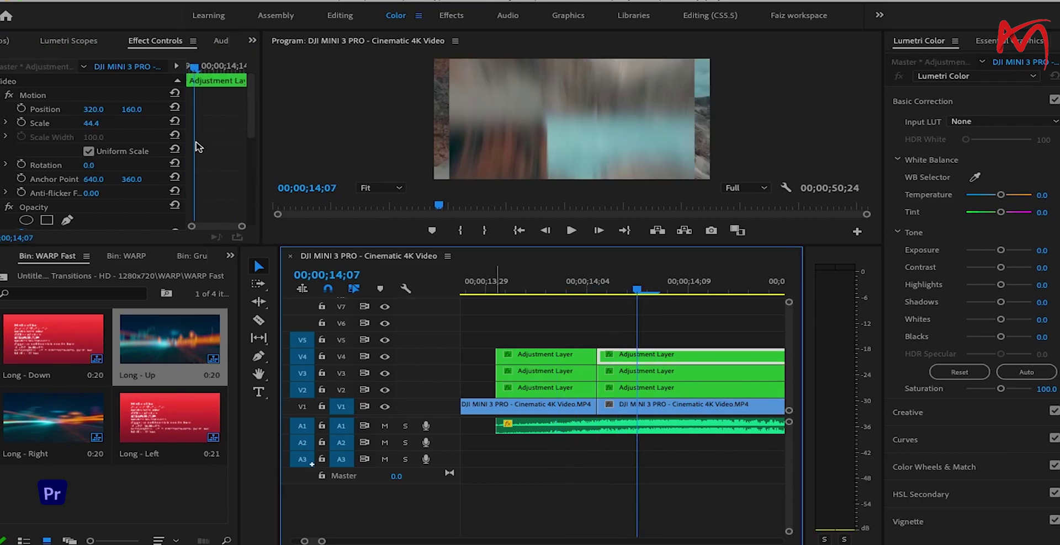
drag(94, 120, 110, 121)
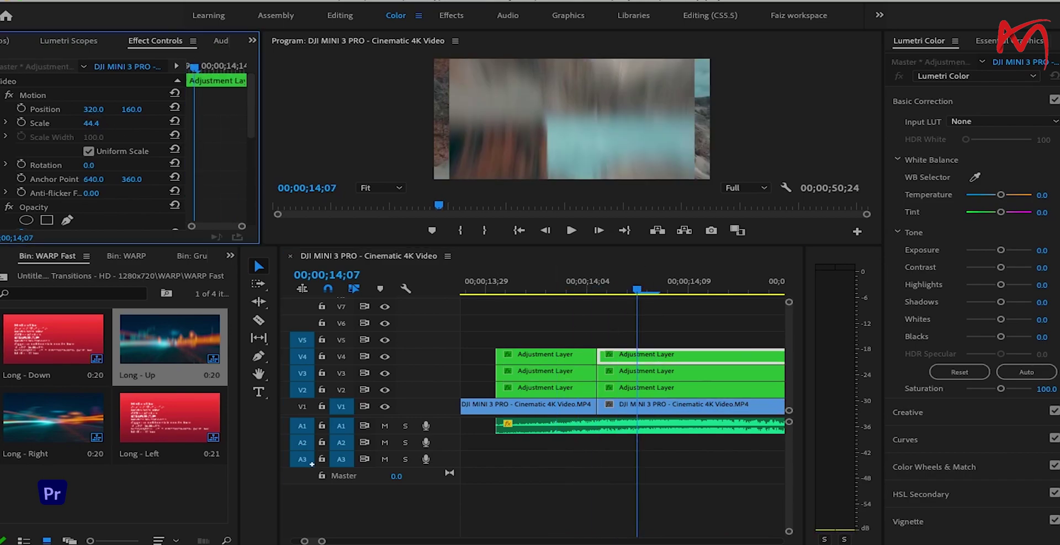
click(631, 381)
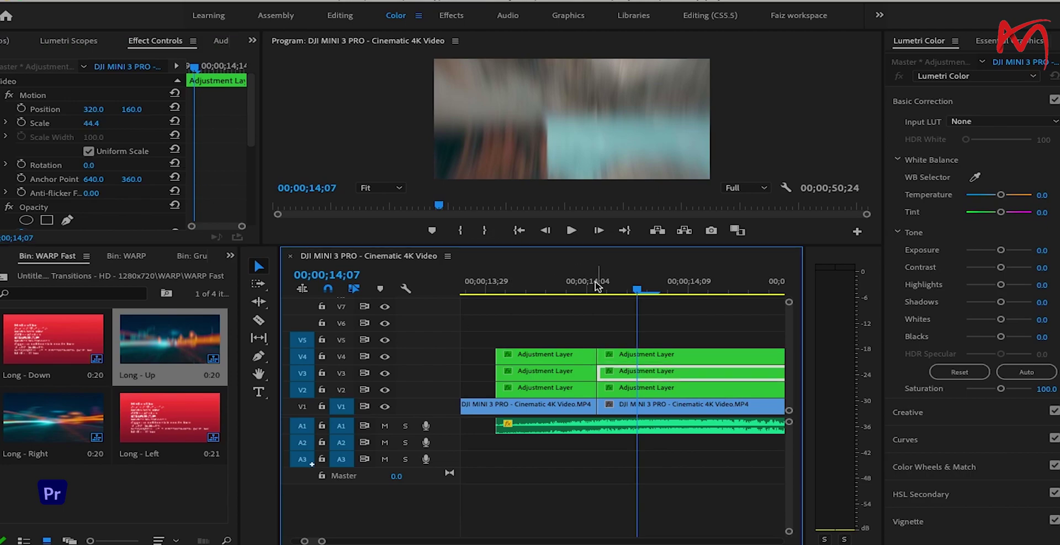
drag(636, 286, 495, 286)
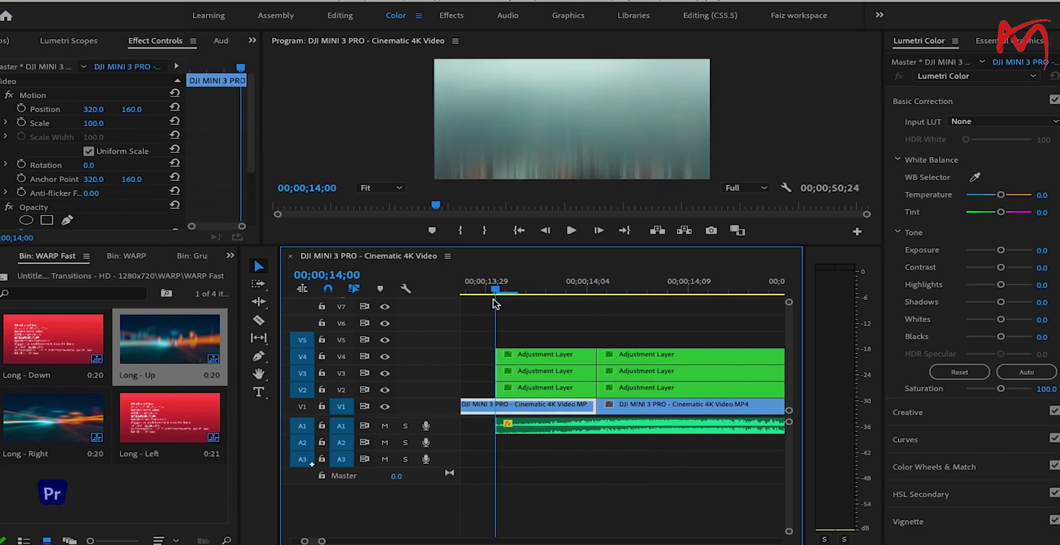
Zoom out and play back the warp transition, then scrub back into it.
alt+scroll(567, 320, down, 3)
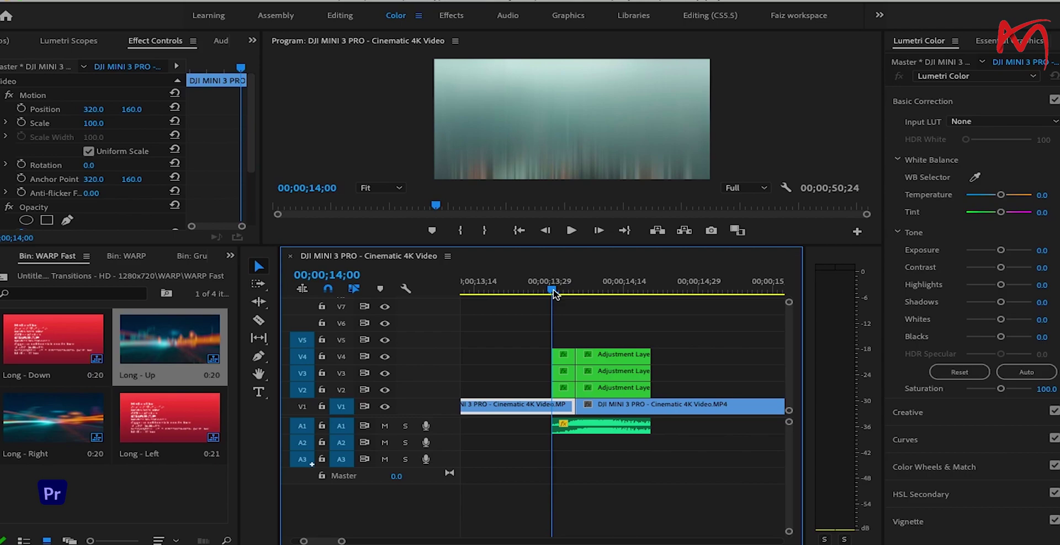
key(space)
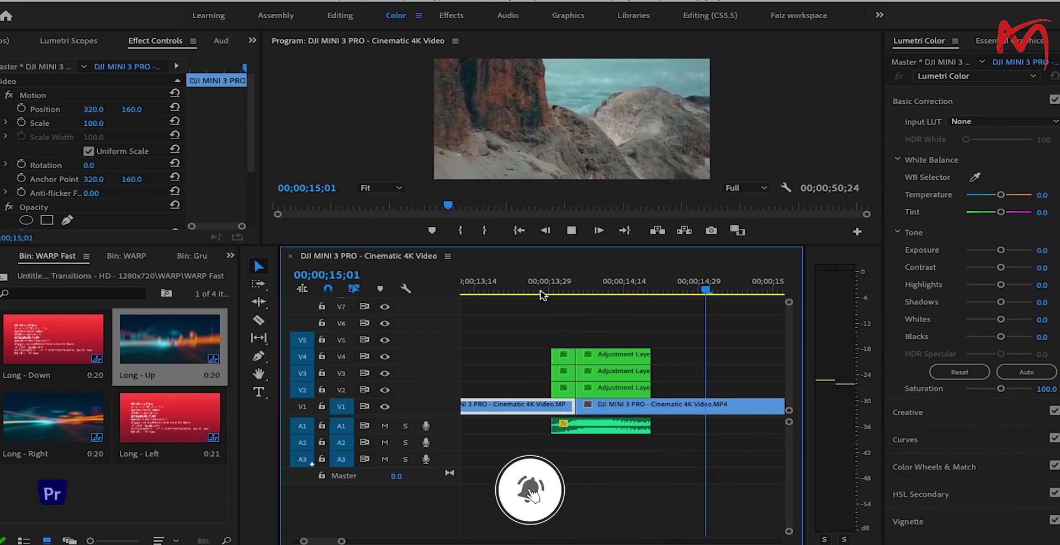
click(653, 303)
drag(707, 288, 622, 293)
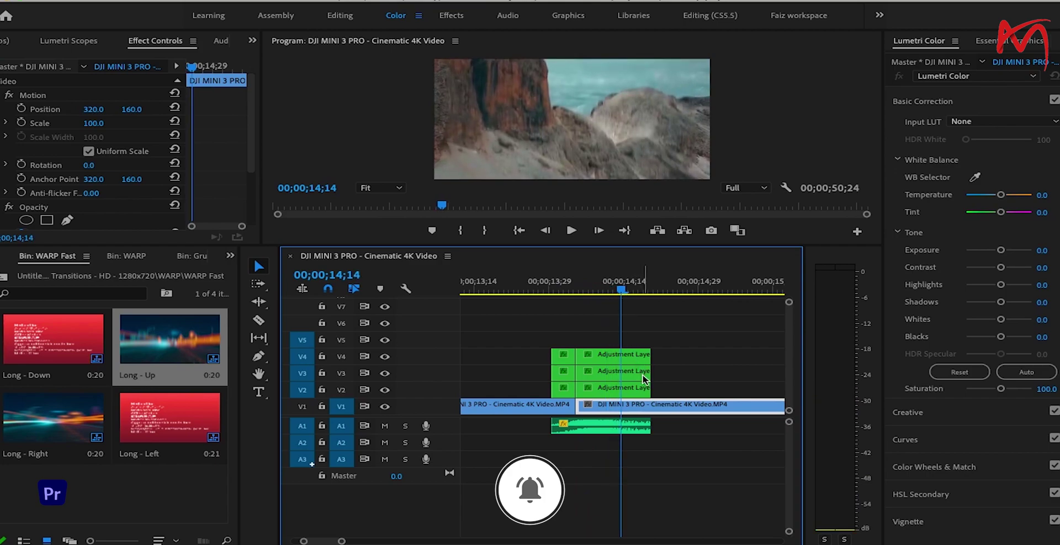
Check the V2 and V3 adjustment layers (Scale 93.4, 82.4), replay from before the cut, and show open bins.
click(638, 393)
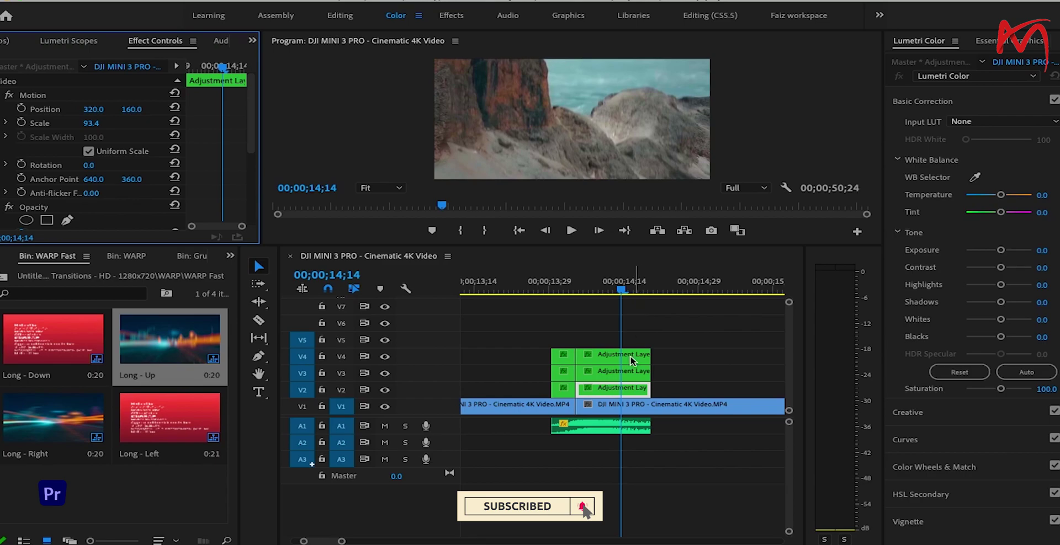
click(624, 372)
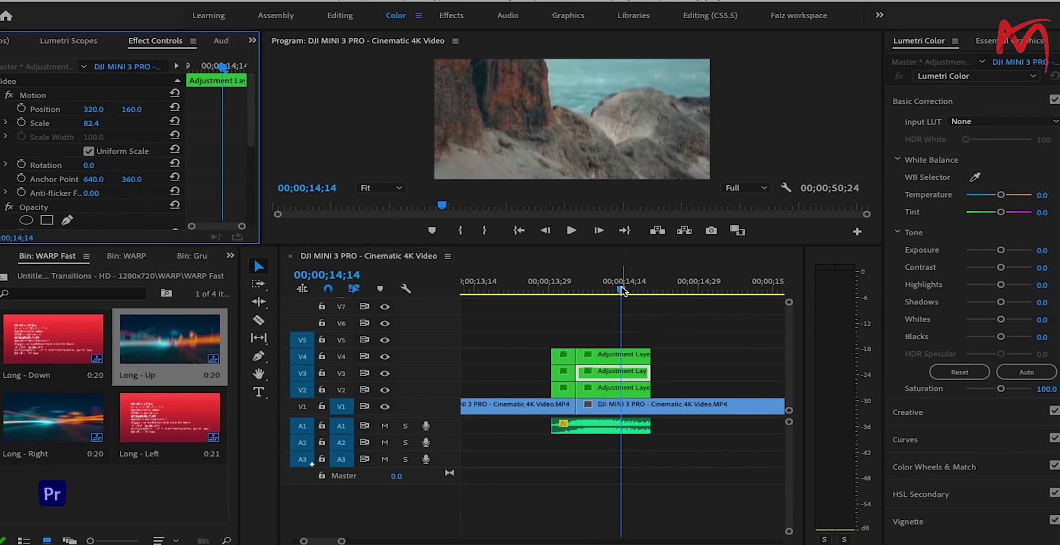
drag(547, 292, 534, 292)
key(space)
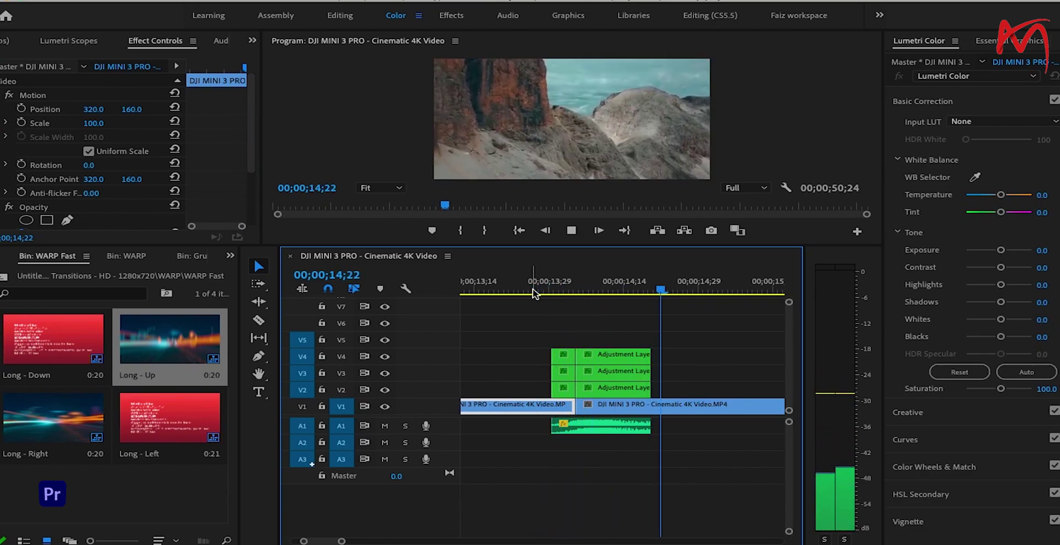
key(space)
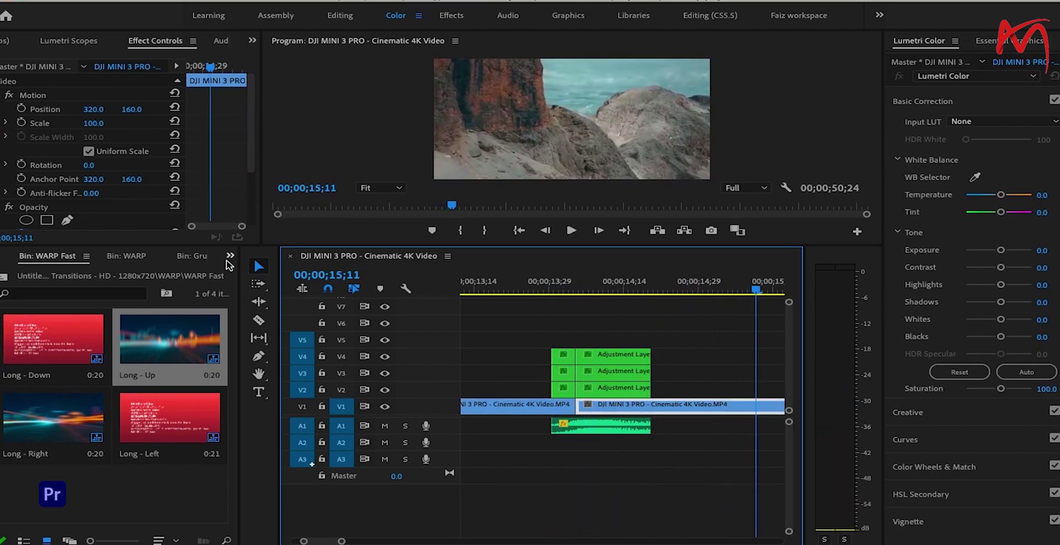
click(230, 256)
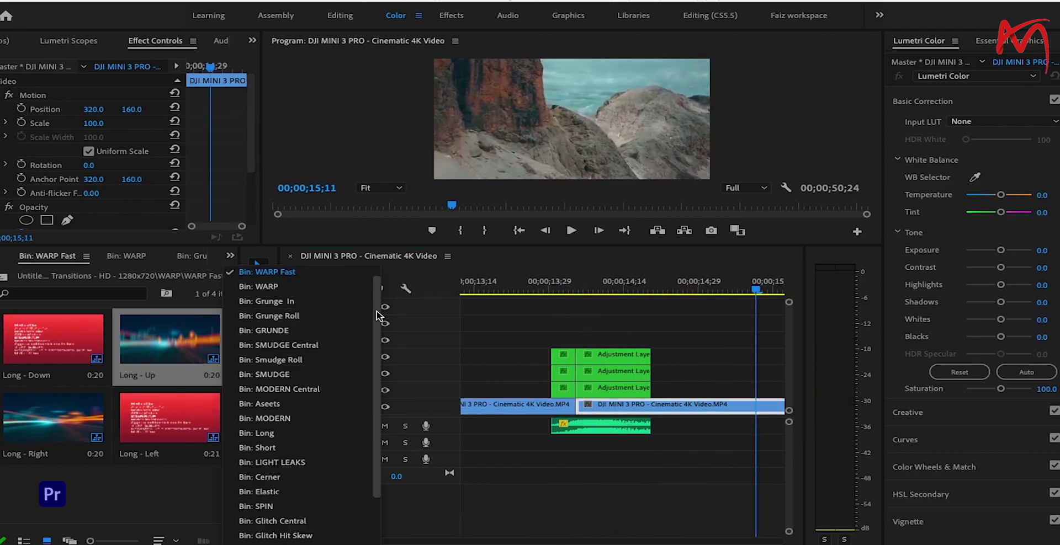
scroll(375, 269, up, 1)
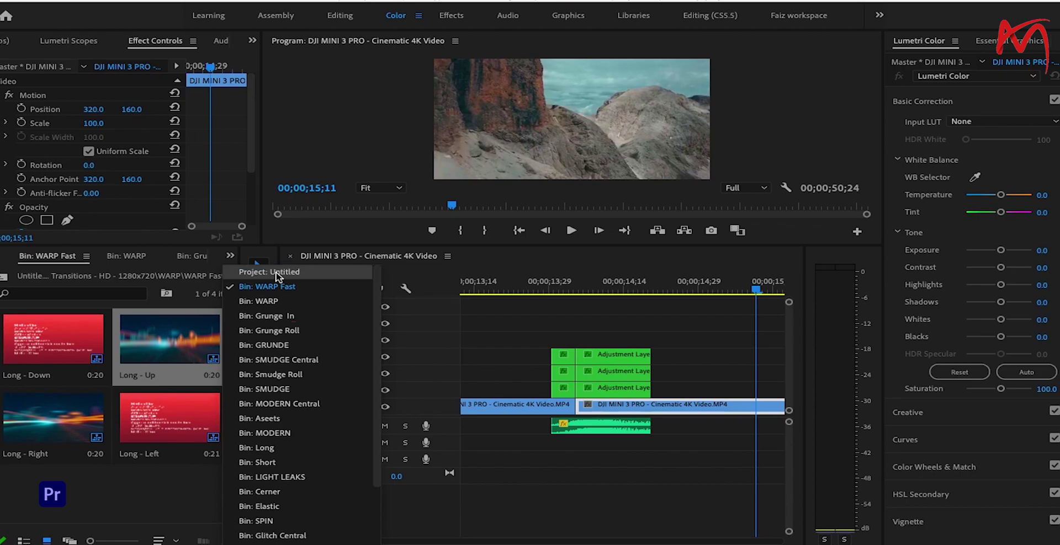